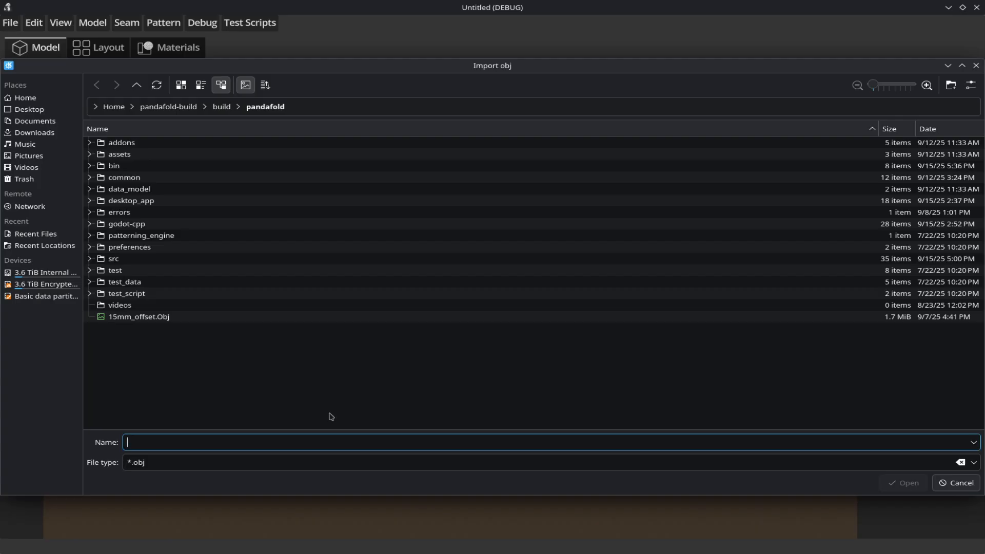
- Import the 15mm_offset.Obj body model
click(152, 318)
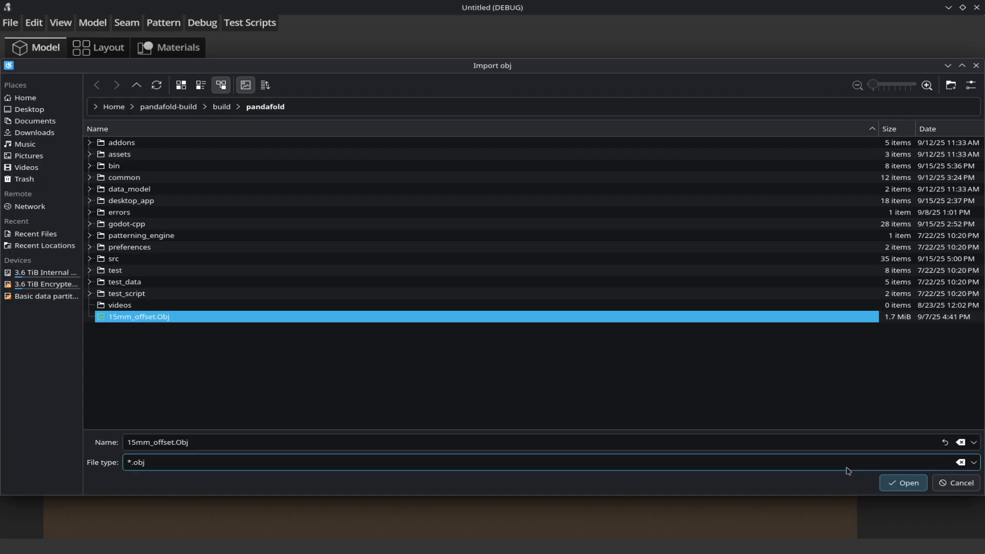
click(907, 487)
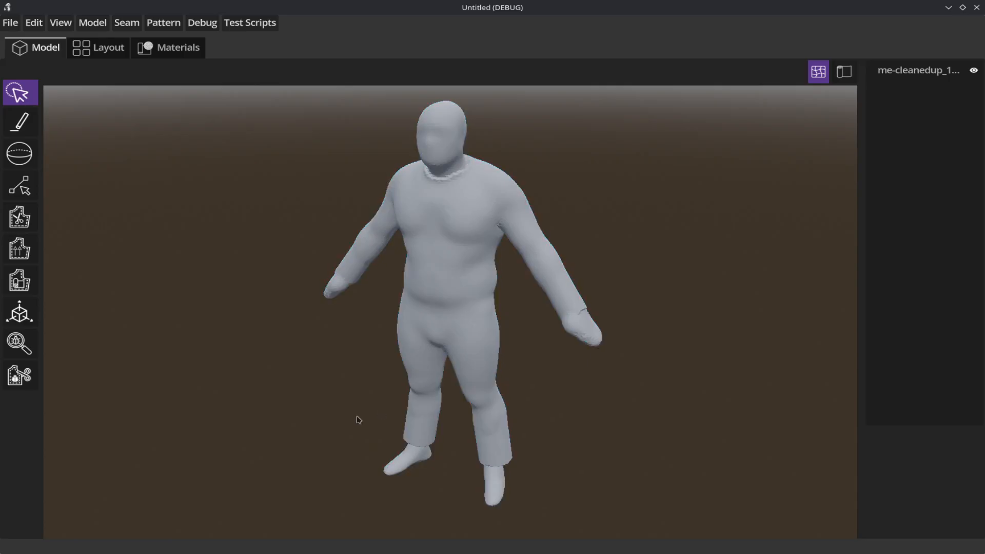
middle_drag(358, 416, 464, 403)
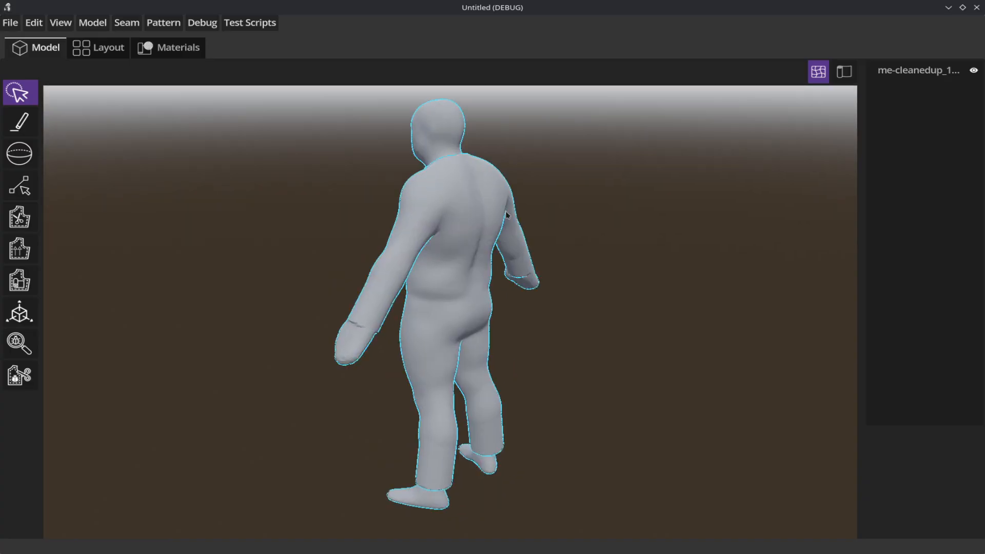
middle_drag(332, 234, 383, 245)
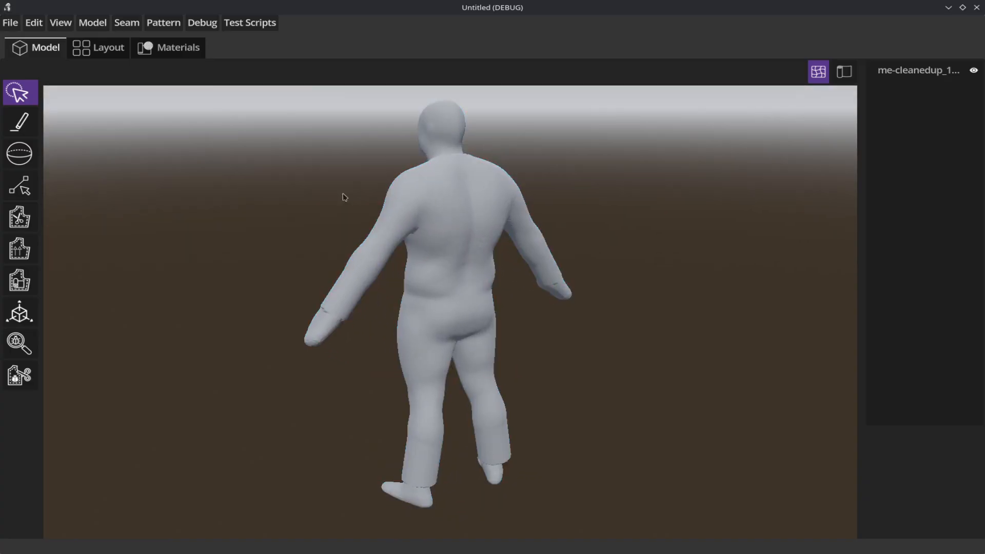
mouse_move(325, 229)
middle_down()
mouse_move(266, 237)
mouse_move(229, 226)
mouse_move(314, 235)
middle_up()
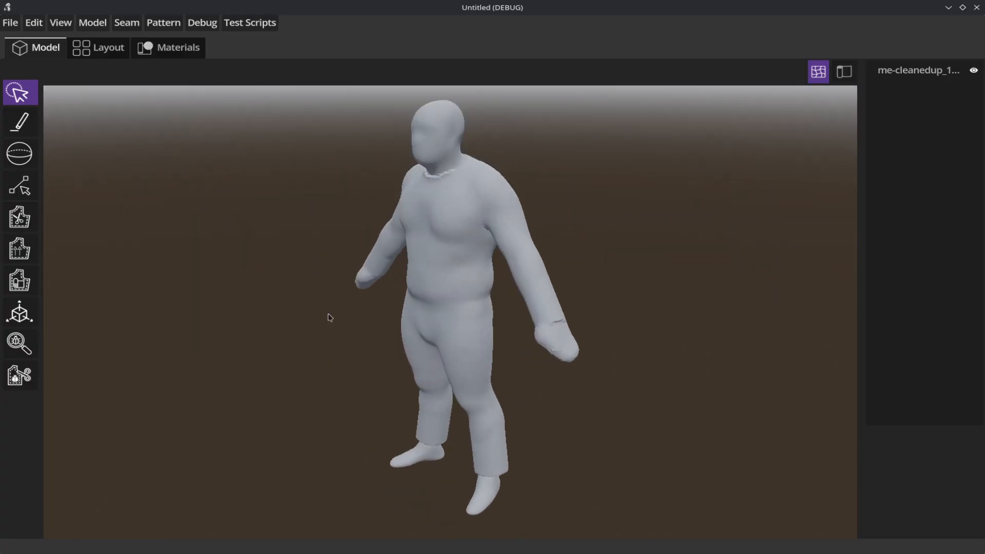
middle_drag(285, 290, 275, 279)
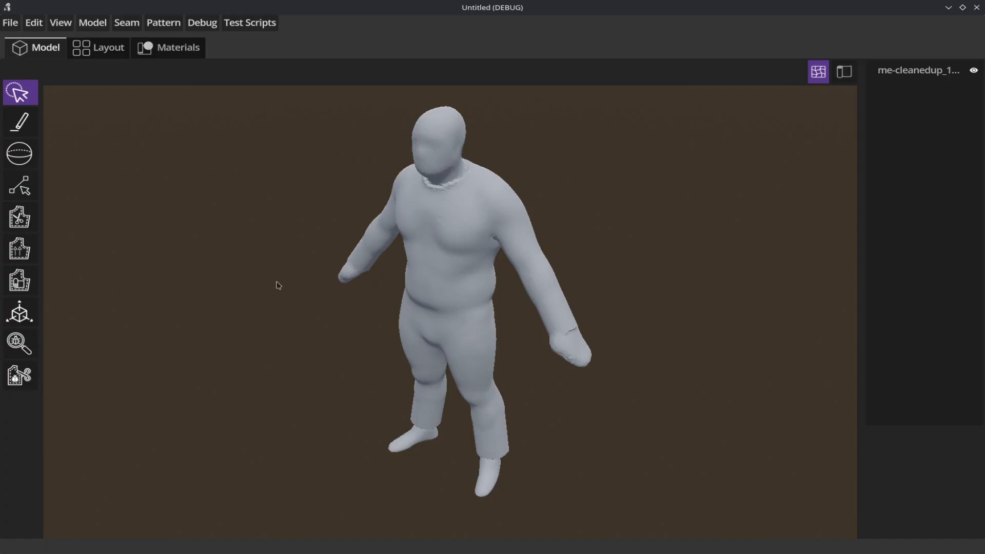
- Place a plane for creating a seam on the model's left wrist
click(19, 153)
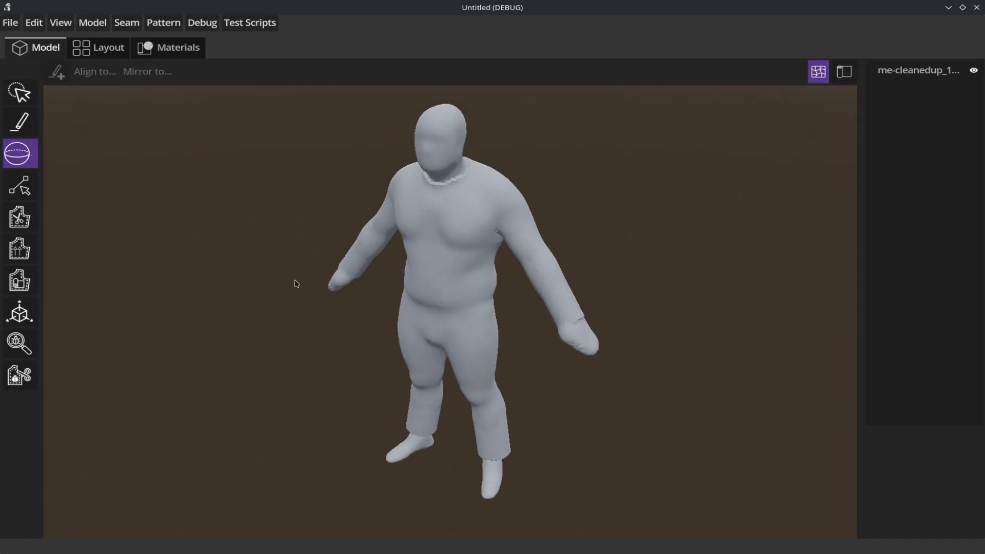
scroll(565, 359, up, 5)
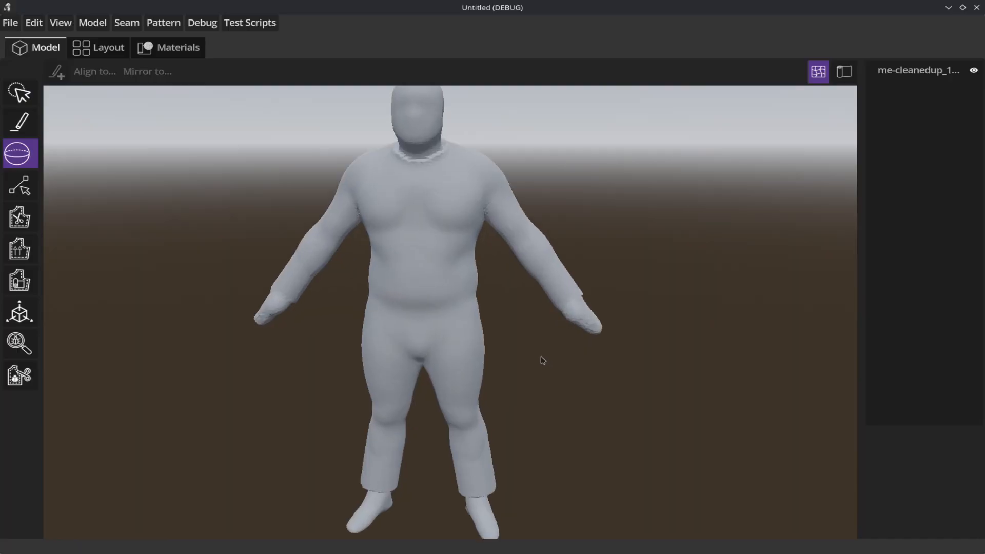
scroll(533, 360, up, 2)
shift+middle_drag(555, 346, 439, 372)
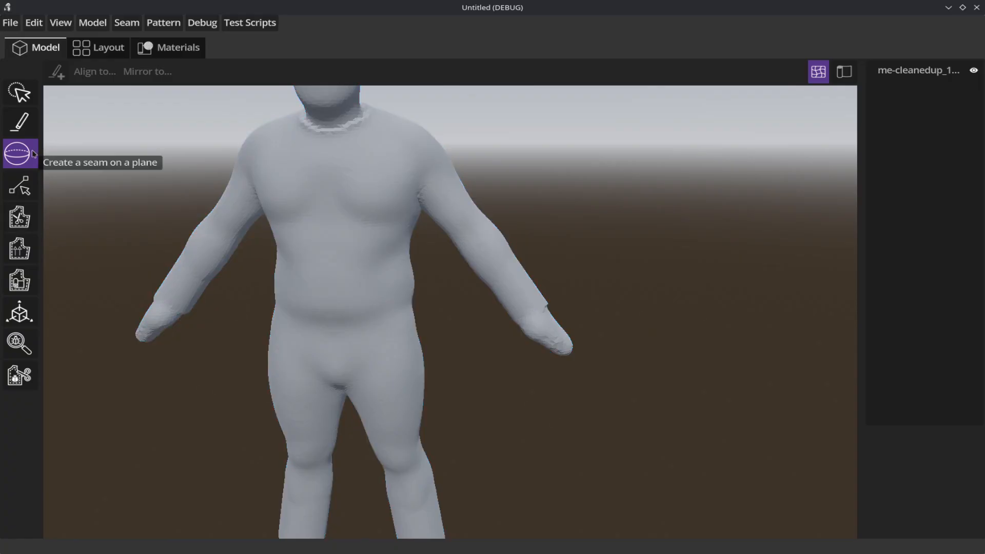
click(531, 305)
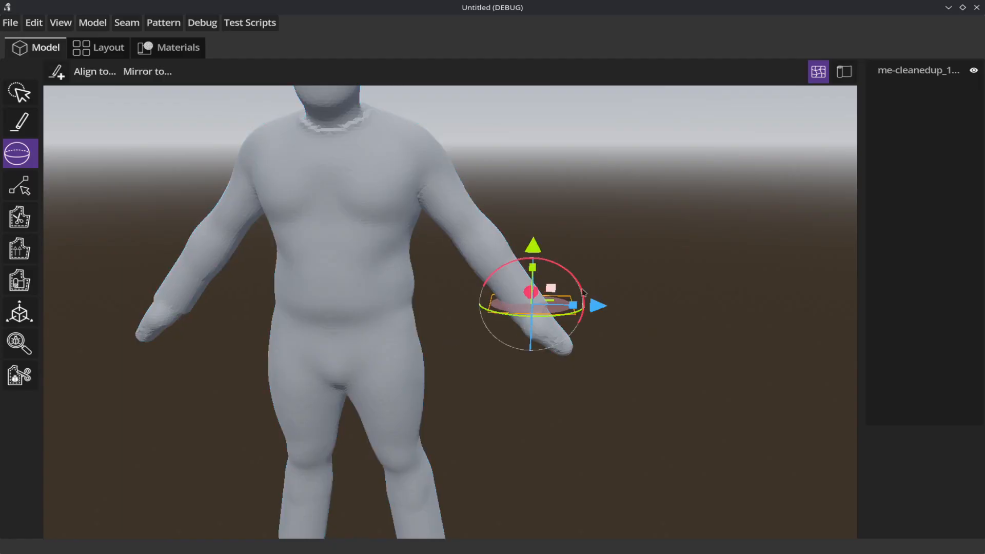
- Tilt the wrist plane square to the left forearm, position it just above the cuff edge, and create a seam from it
middle_drag(610, 284, 590, 268)
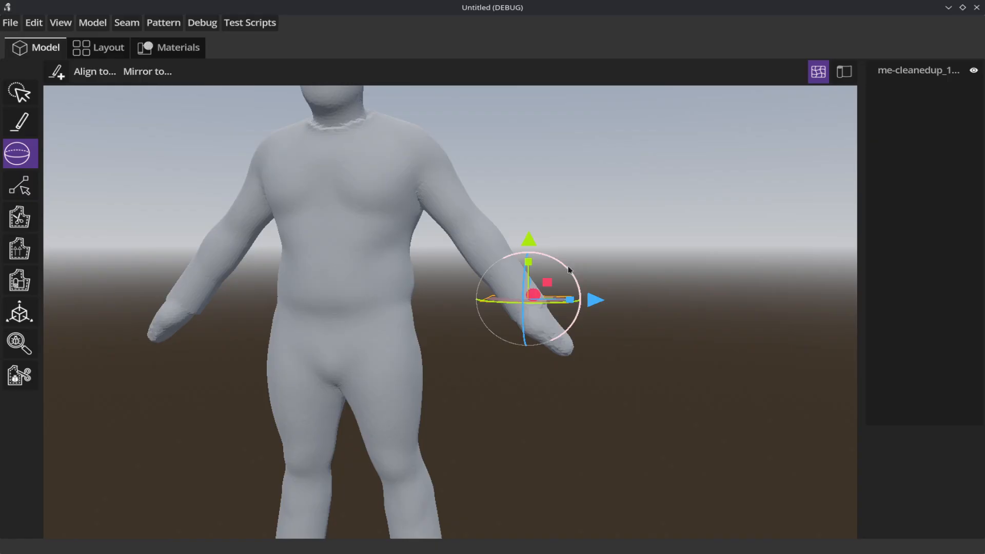
middle_drag(542, 246, 688, 336)
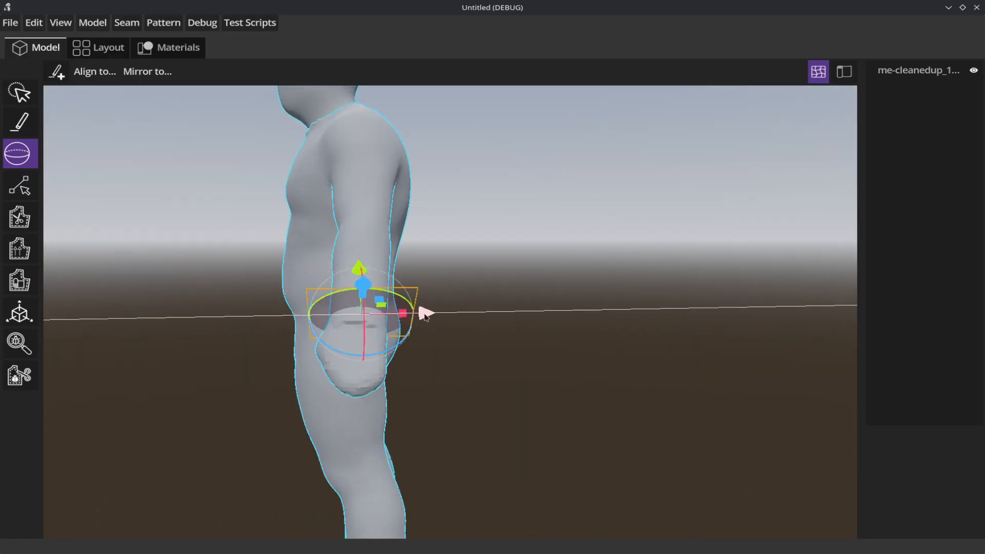
middle_drag(425, 314, 401, 340)
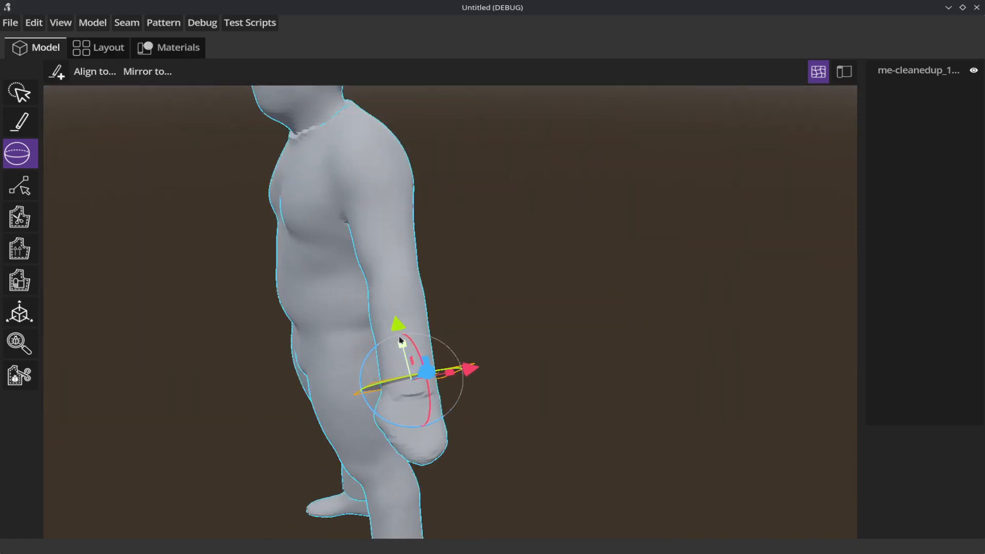
drag(401, 321, 402, 325)
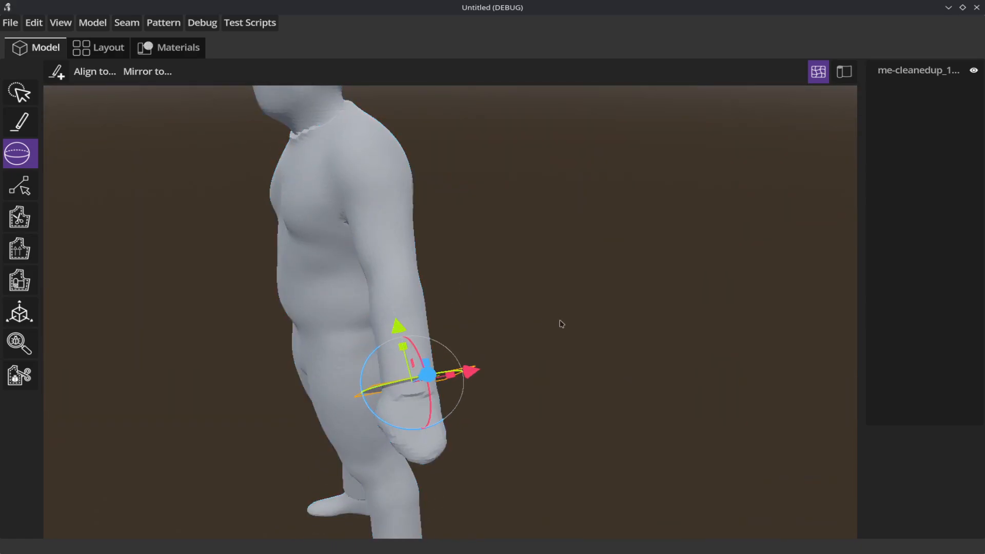
middle_drag(561, 323, 462, 415)
drag(411, 406, 406, 412)
click(57, 72)
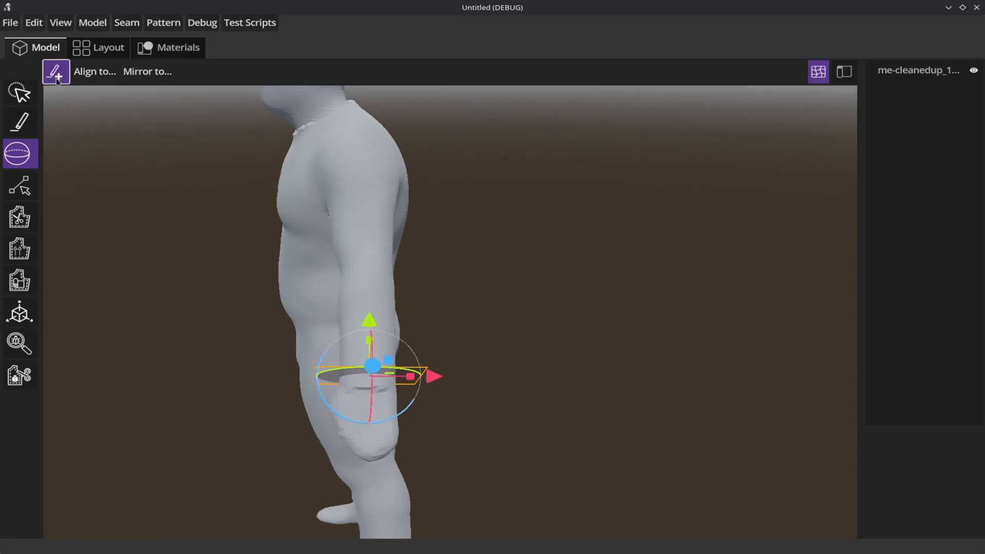
- Mirror the wrist plane to Model Center Z and create the matching seam on the right wrist
middle_drag(137, 303, 77, 309)
middle_drag(111, 269, 236, 288)
click(136, 75)
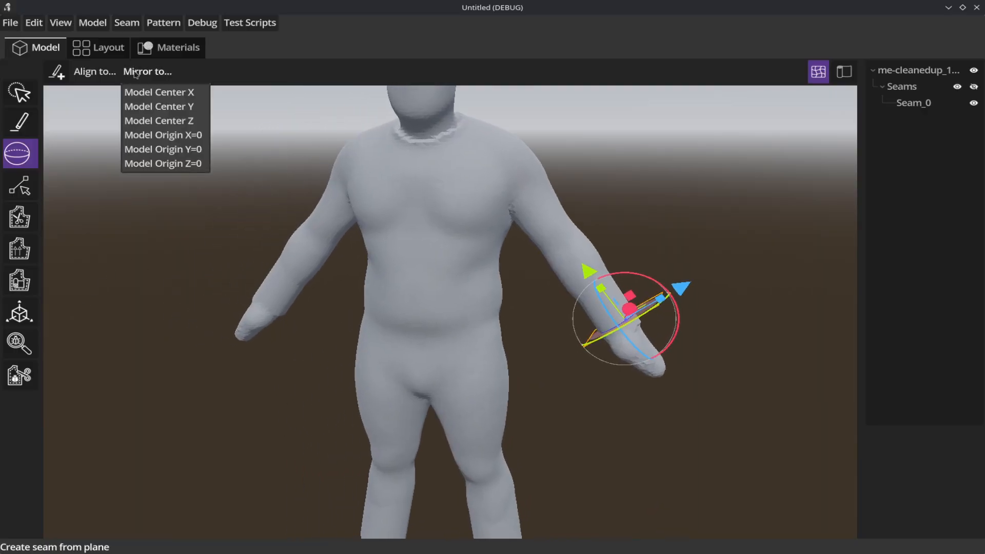
click(152, 121)
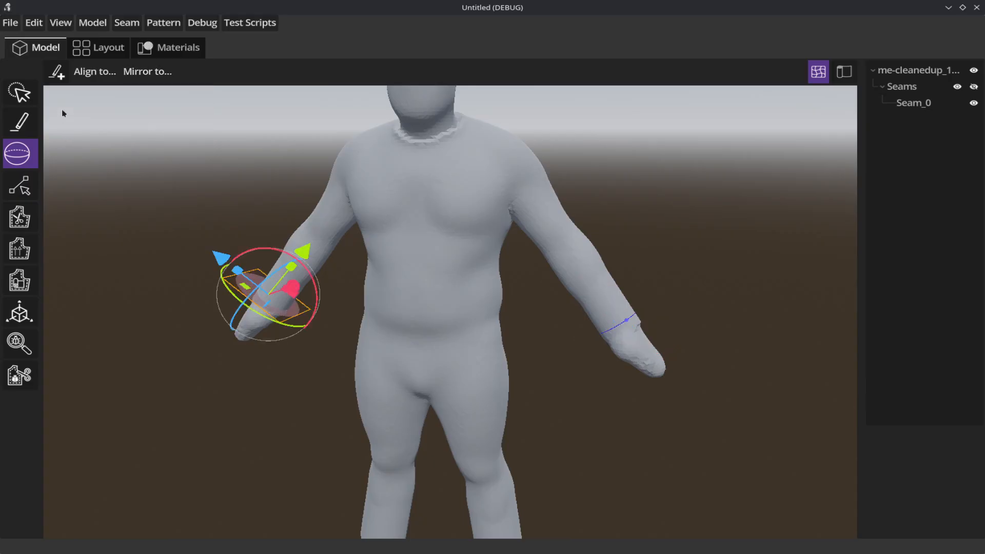
click(56, 72)
- Create a plane seam around the left leg just above the trouser hem, with the plane tilted to follow the hem
shift+middle_drag(311, 459, 247, 298)
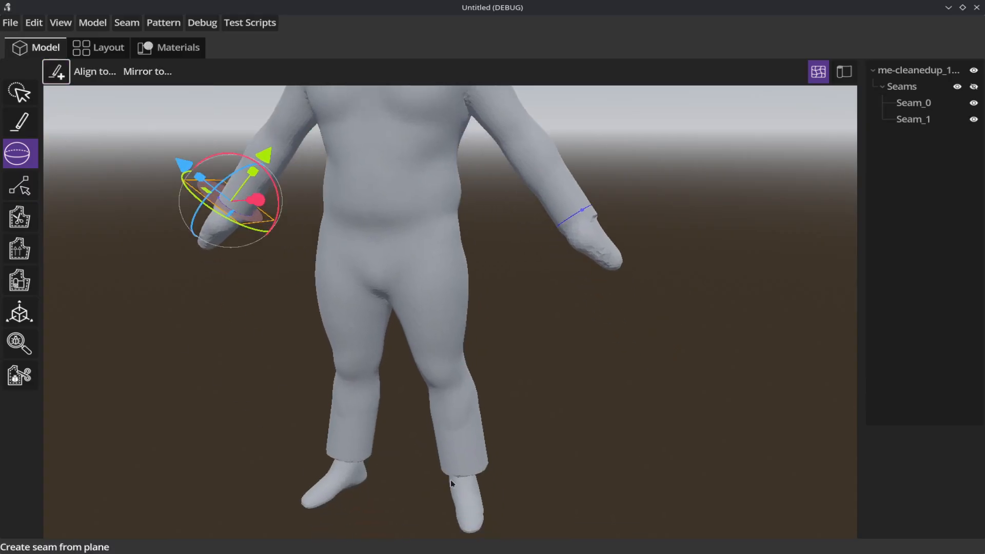
click(463, 466)
middle_drag(589, 405, 517, 407)
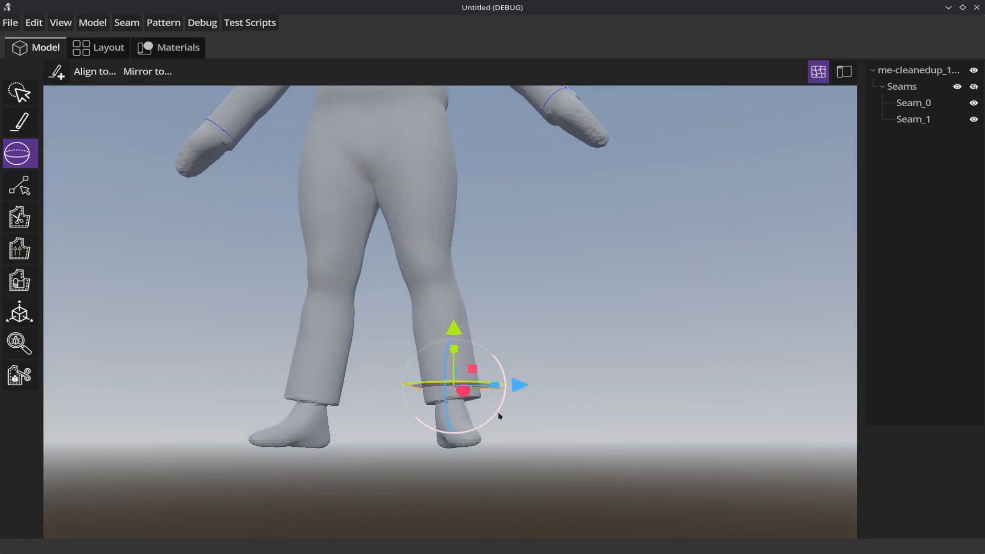
drag(498, 413, 503, 405)
drag(440, 337, 444, 337)
middle_drag(444, 337, 457, 410)
drag(449, 406, 475, 403)
middle_drag(224, 326, 165, 333)
shift+middle_drag(370, 448, 366, 409)
drag(437, 321, 438, 314)
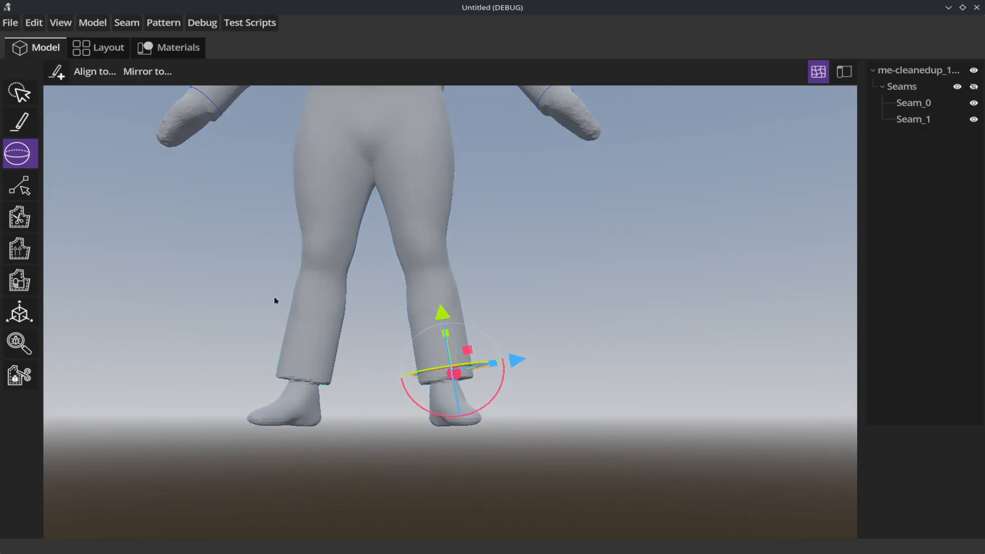
click(57, 73)
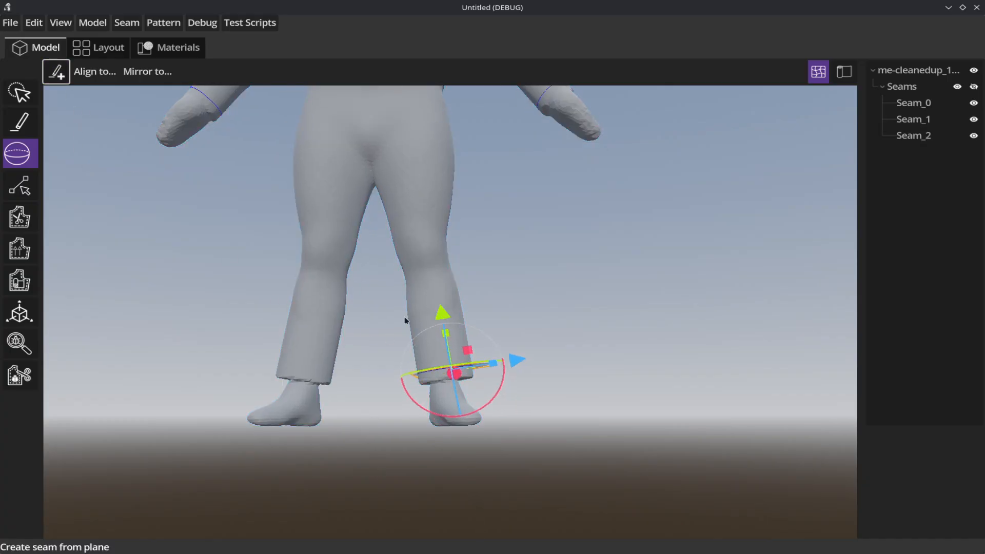
- Mirror the ankle plane to Model Center Z and create the matching seam above the right trouser hem
click(154, 72)
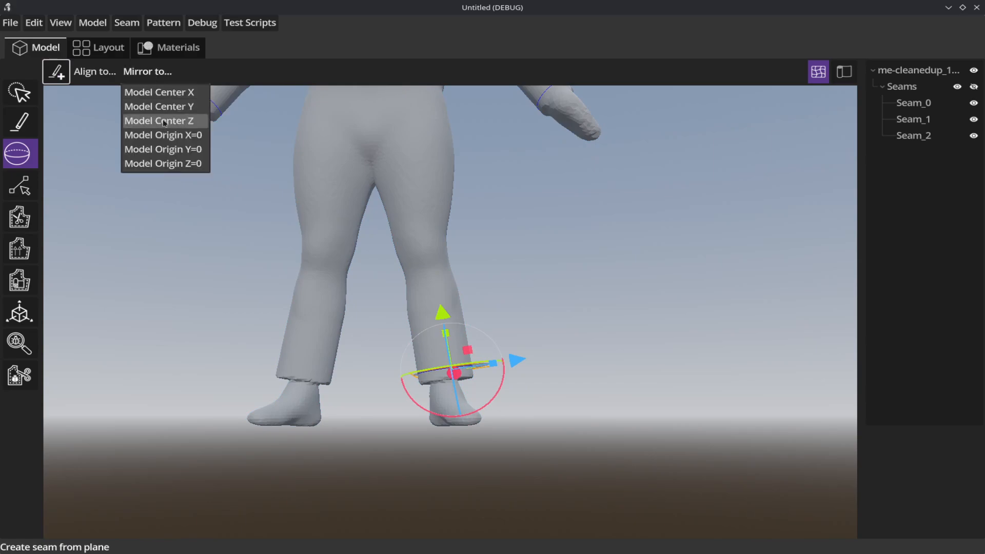
click(163, 120)
click(57, 73)
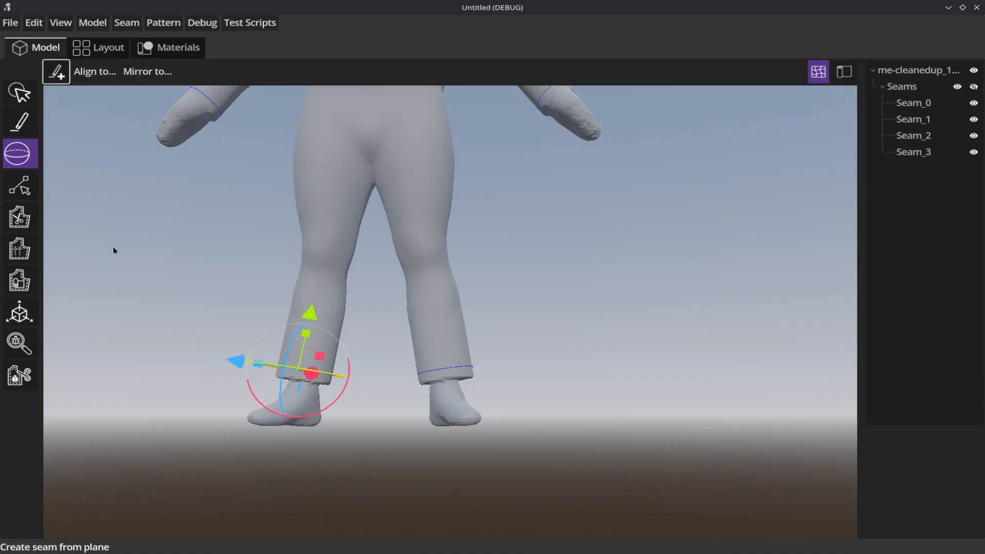
- Place a horizontal plane at the waist, enlarge it to span the whole torso, and create a waist seam from it
middle_drag(114, 249, 385, 371)
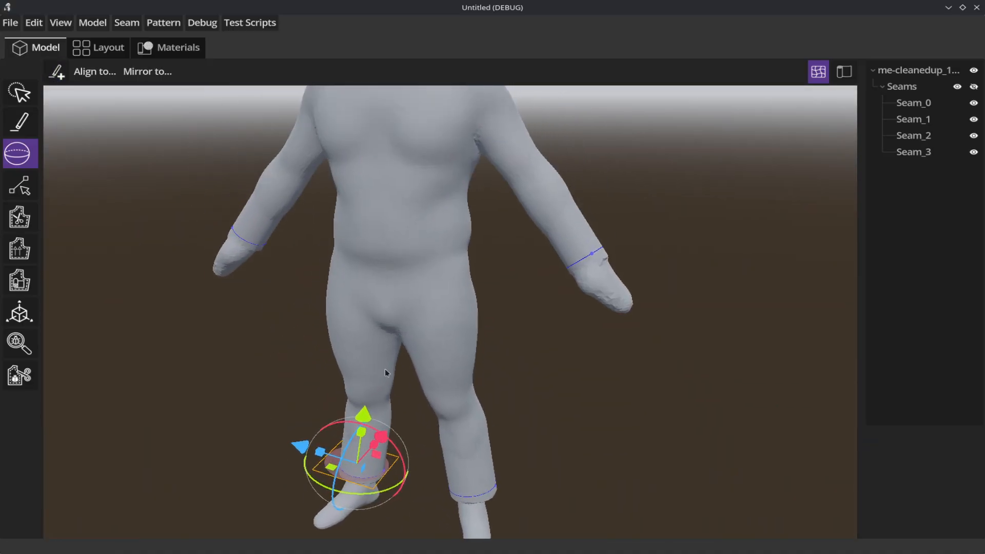
click(395, 264)
middle_drag(414, 268, 578, 318)
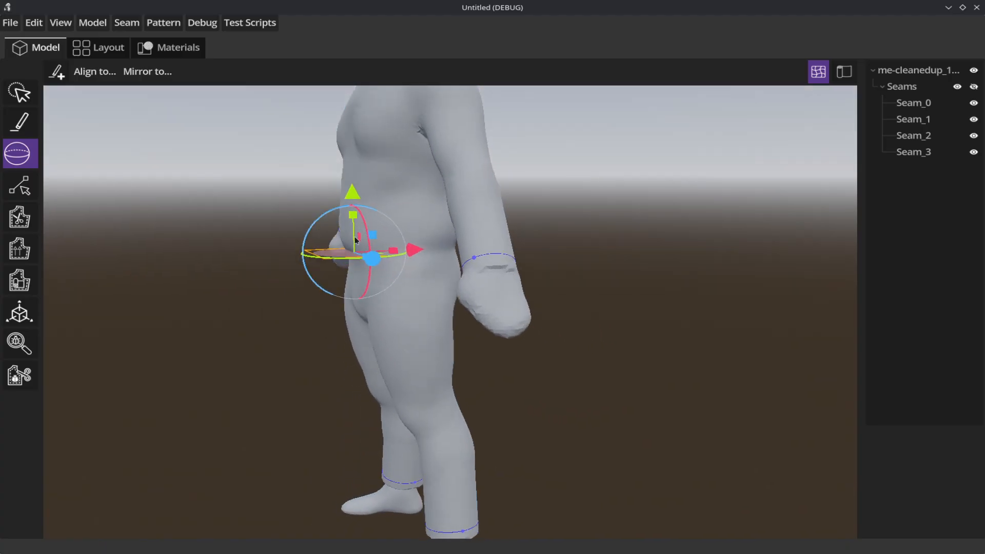
drag(393, 251, 563, 260)
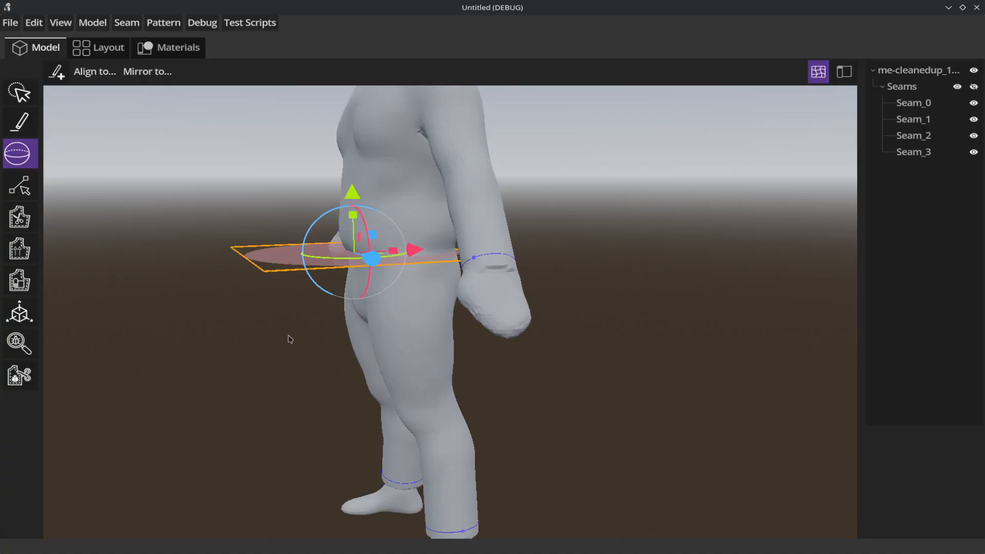
middle_drag(289, 339, 261, 318)
drag(416, 256, 448, 234)
middle_drag(265, 289, 200, 269)
click(57, 72)
- Align the plane to the Z Axis, model center, and create a seam down the middle of the body
middle_drag(184, 190, 149, 345)
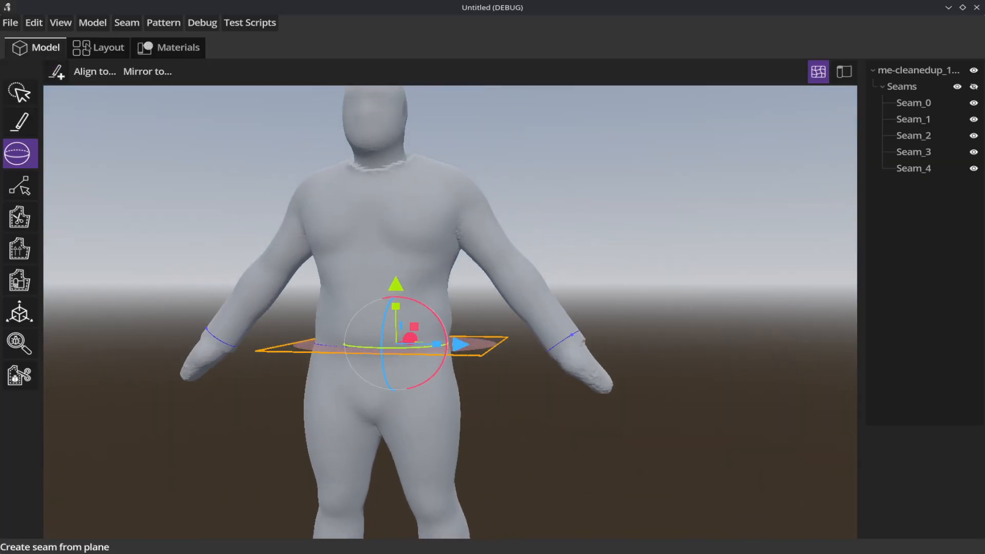
click(91, 71)
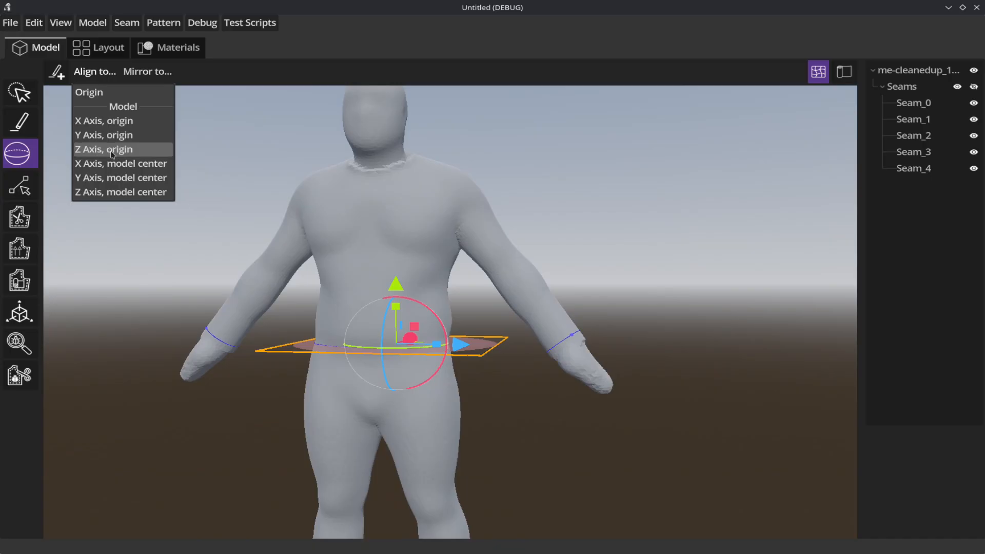
click(112, 193)
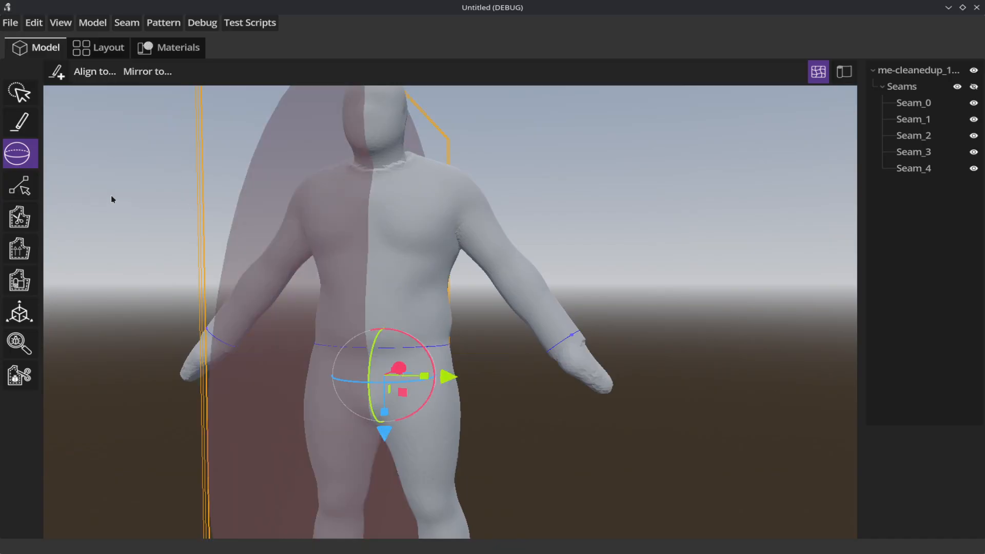
click(57, 72)
- Place a seam plane at the base of the neck, tilted down toward the chest and enlarged to span the whole neckline
middle_drag(94, 273, 147, 271)
click(375, 177)
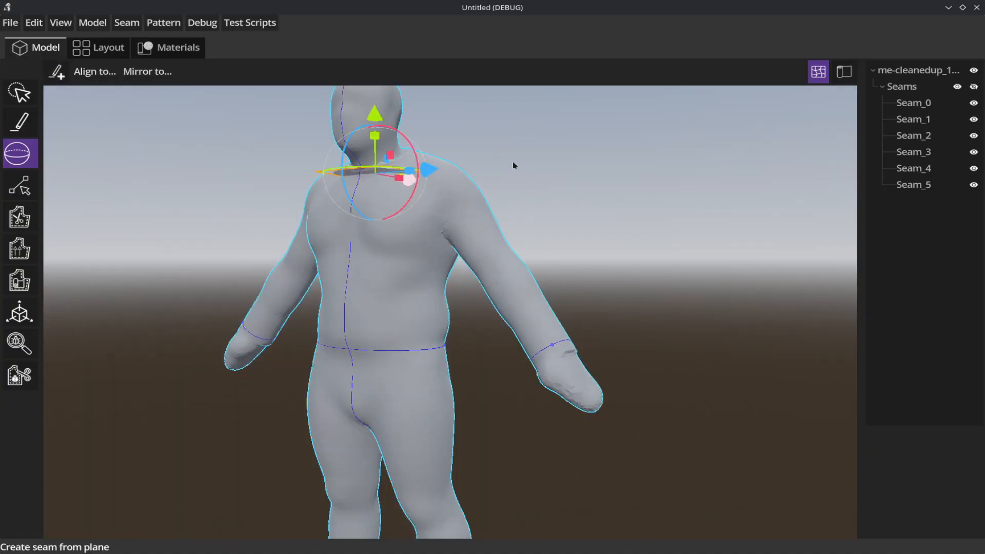
middle_drag(586, 165, 544, 244)
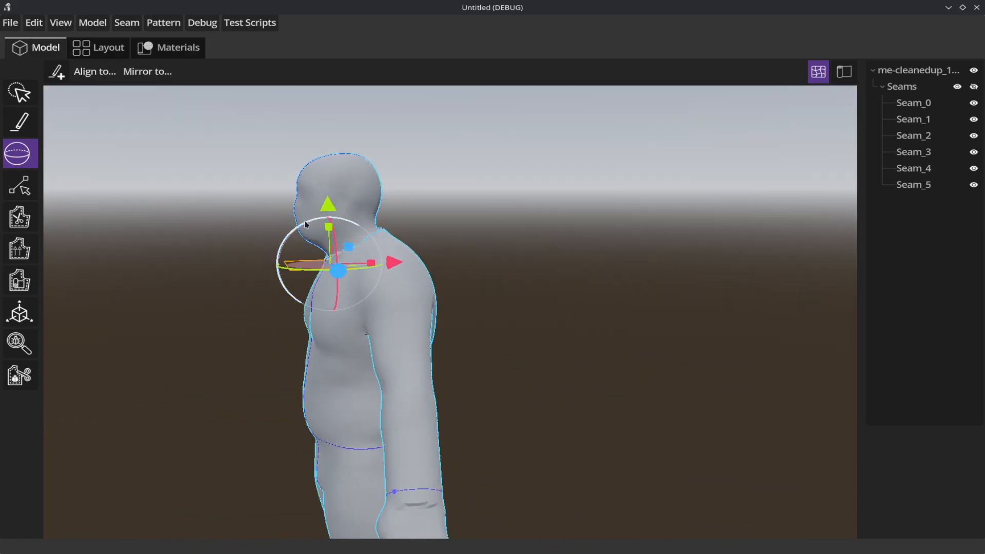
drag(290, 212, 258, 247)
middle_drag(258, 247, 217, 231)
drag(354, 275, 425, 205)
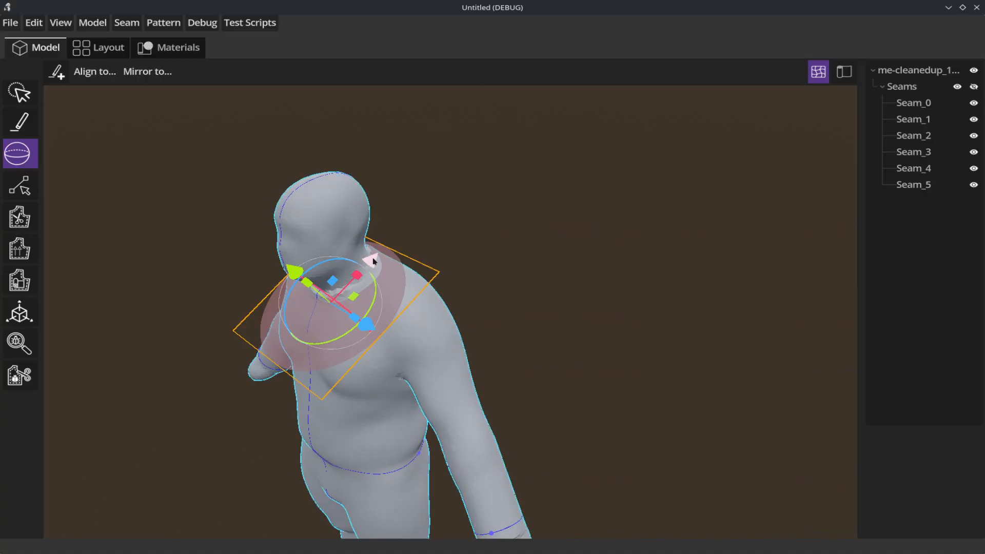
drag(373, 260, 395, 235)
- Fine-tune the neck plane's tilt so it runs from the nape to just below the front collar edge
middle_drag(540, 255, 711, 241)
scroll(568, 281, up, 2)
scroll(569, 283, up, 2)
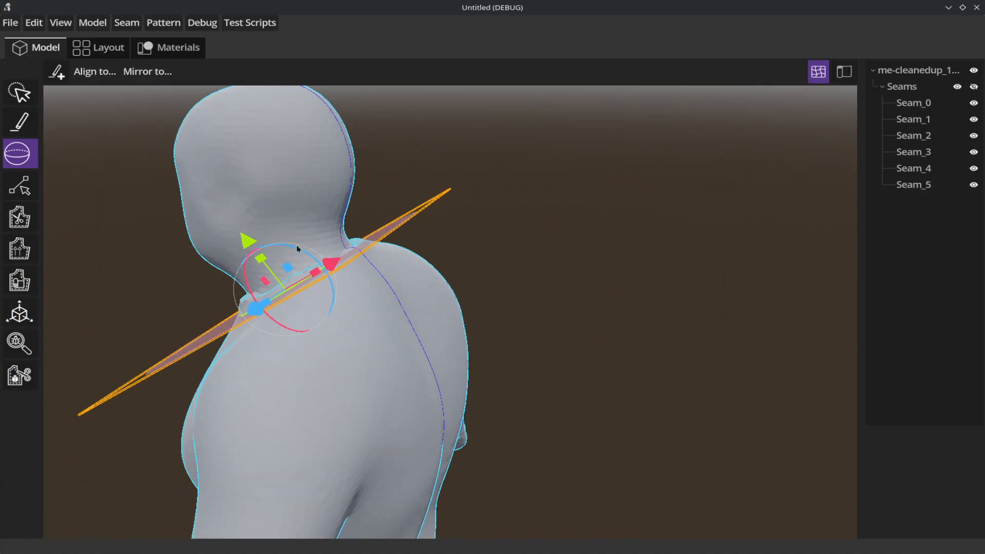
drag(298, 249, 295, 251)
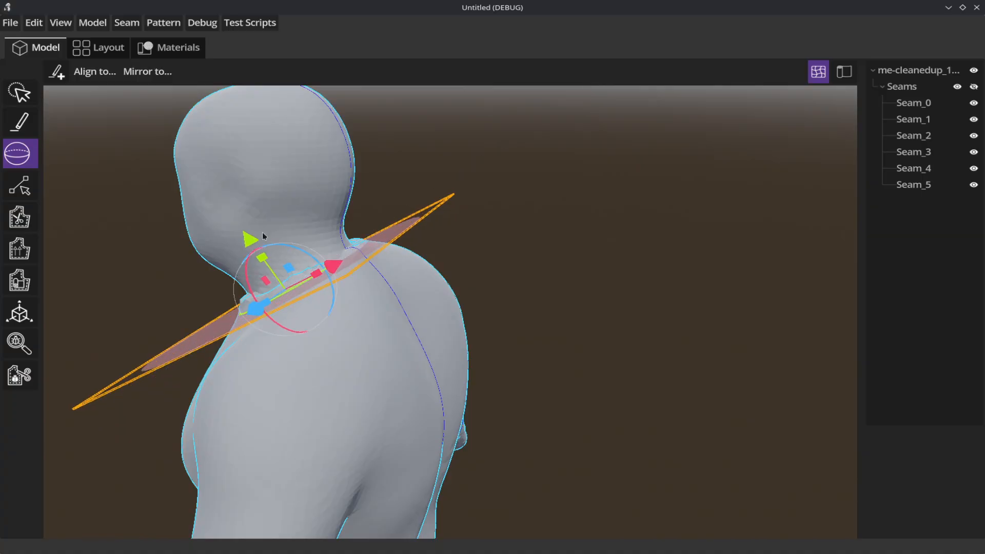
middle_drag(248, 235, 108, 278)
middle_drag(650, 411, 708, 272)
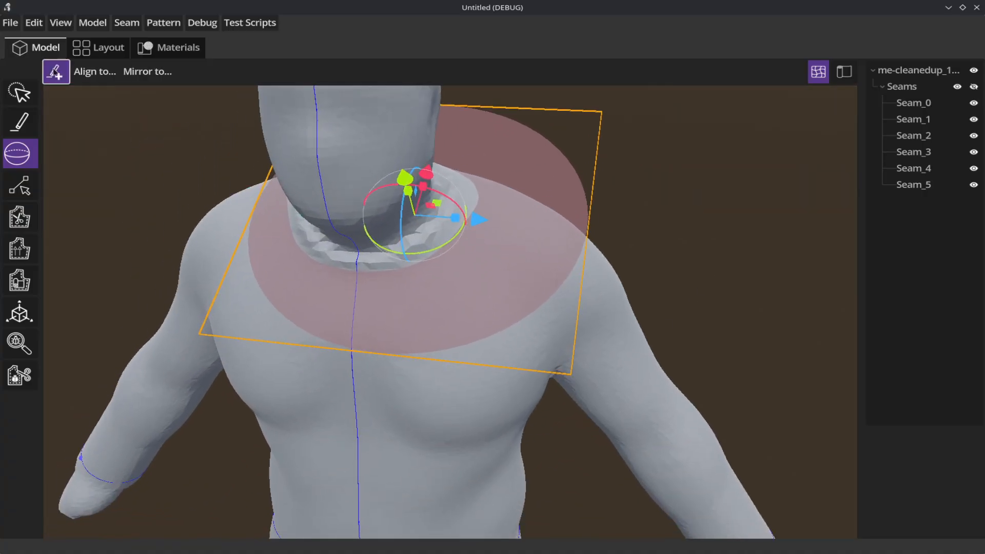
- Create the neckline seam from the tilted plane and place a new seam plane at the body's left armpit
click(57, 72)
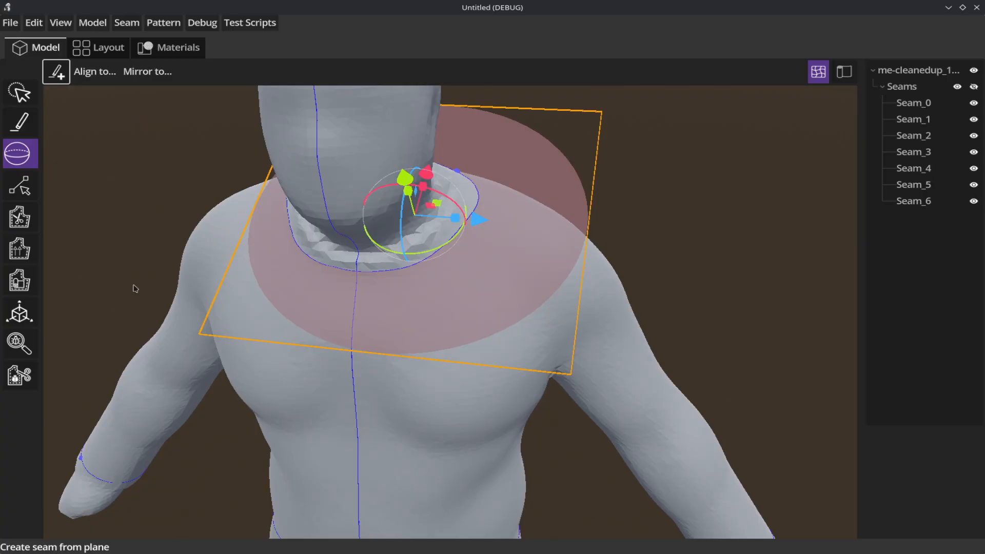
click(558, 345)
middle_drag(732, 257, 620, 211)
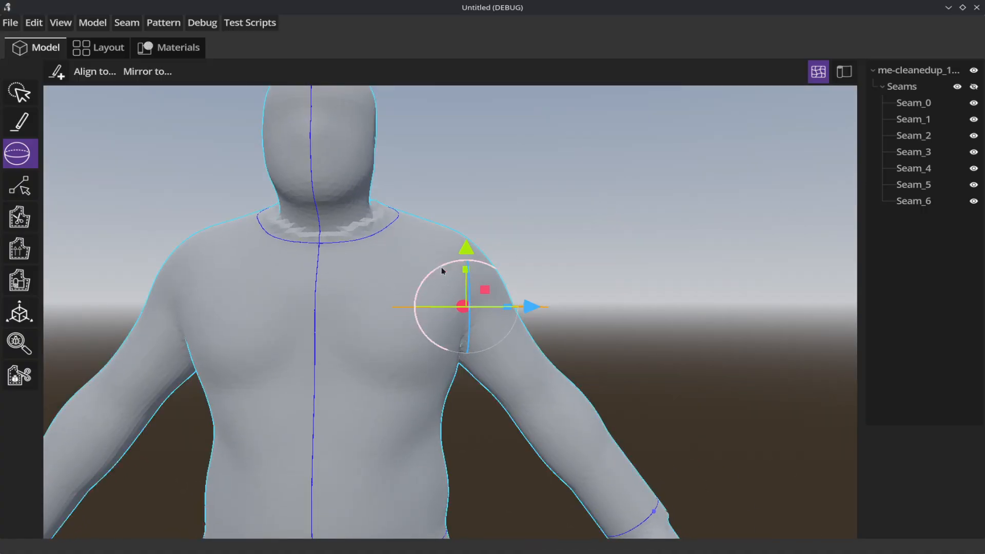
- Rotate the armpit plane to nearly vertical along the armhole and enlarge it to extend beyond the shoulder and underarm
drag(443, 266, 422, 334)
middle_drag(683, 309, 611, 305)
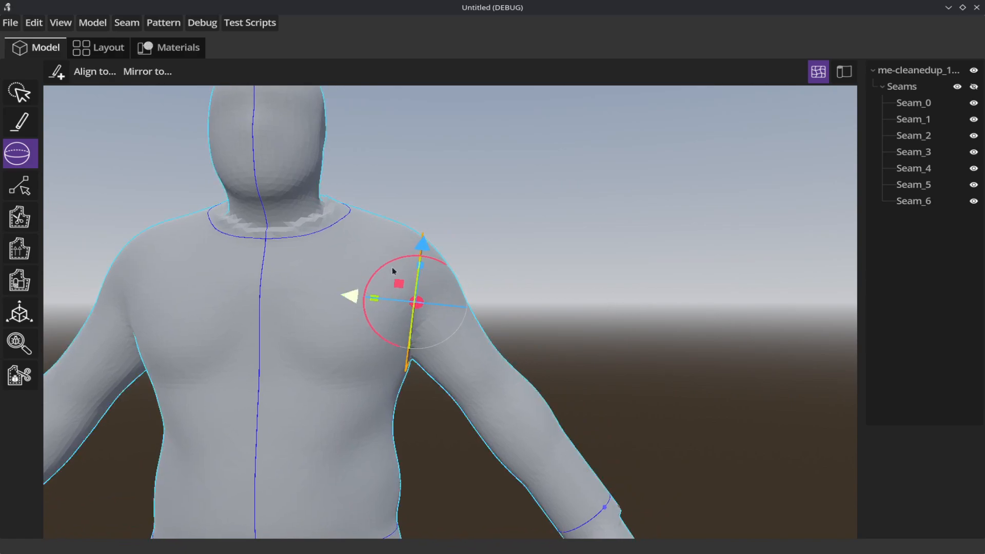
drag(421, 263, 428, 161)
middle_drag(583, 290, 592, 284)
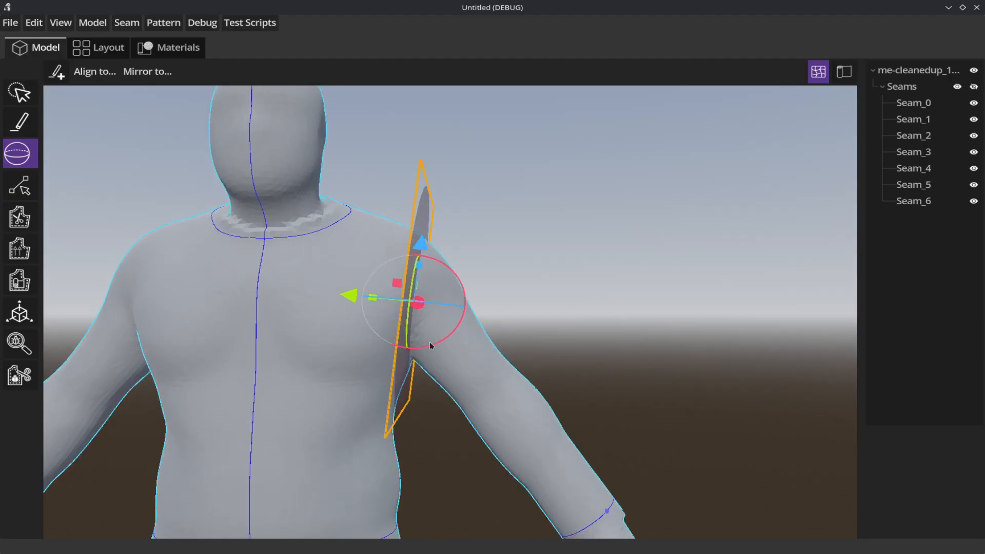
drag(433, 344, 433, 343)
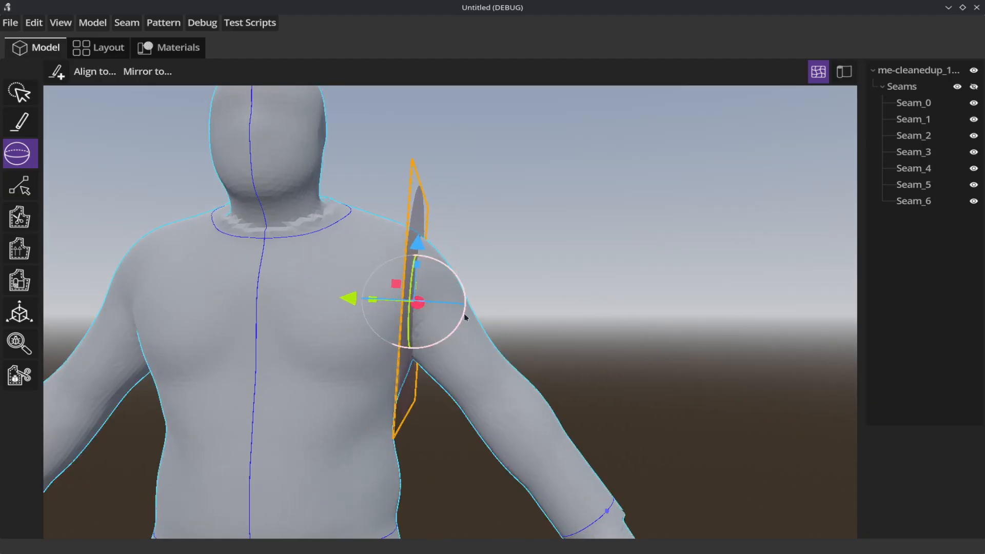
- Shift the armhole plane slightly inward toward the torso and create the left armhole seam from it
middle_drag(466, 314, 637, 281)
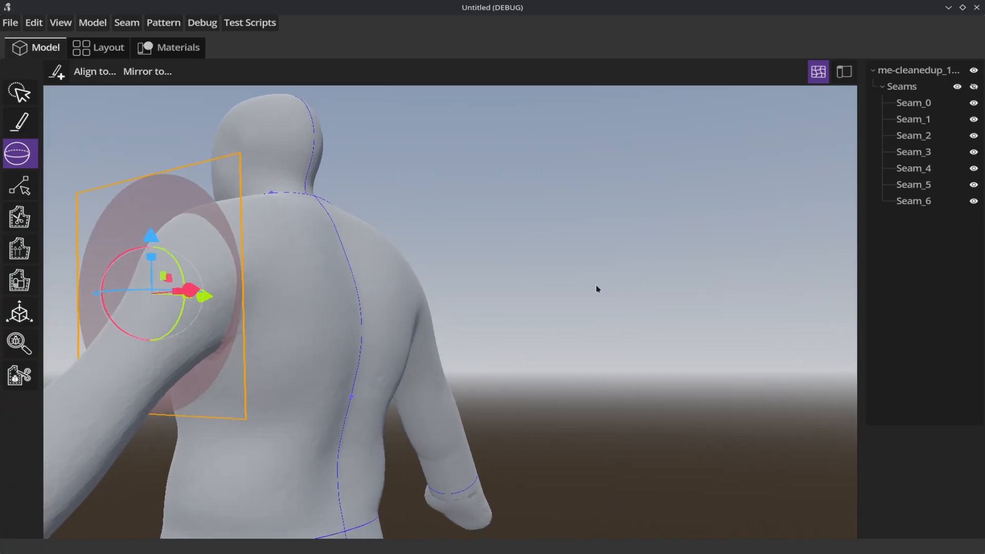
mouse_move(203, 295)
mouse_down()
mouse_move(191, 290)
mouse_move(203, 296)
mouse_up()
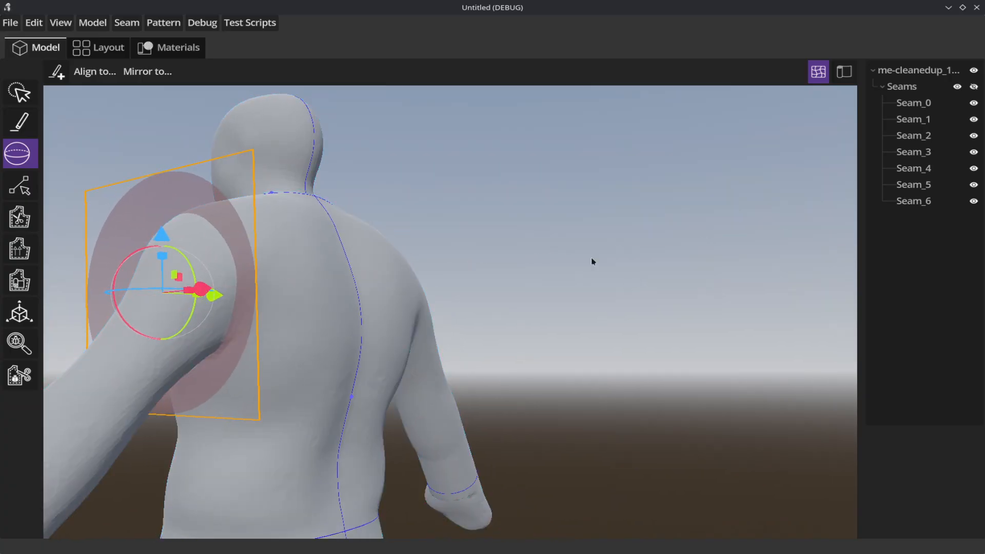
middle_drag(591, 261, 451, 251)
click(56, 71)
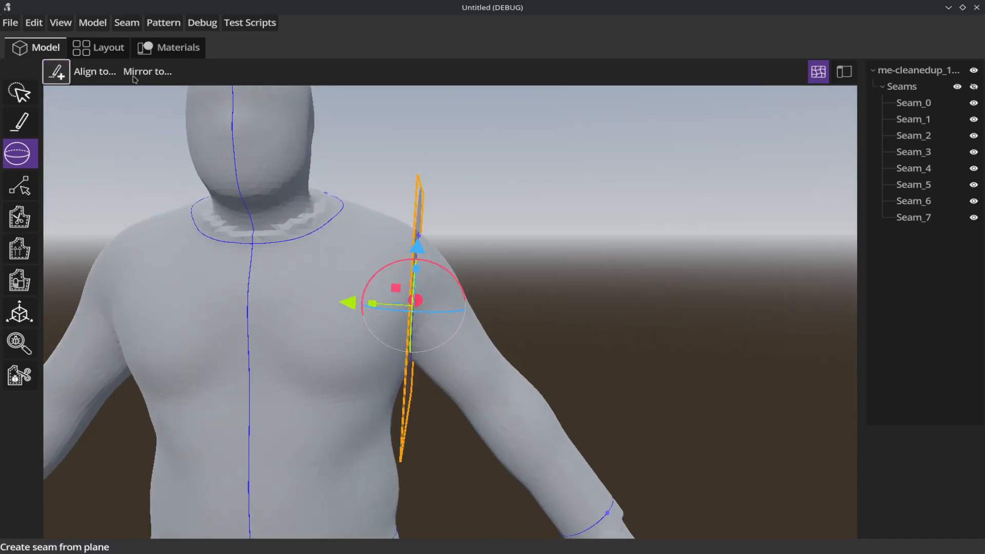
- Mirror the armhole plane to the opposite shoulder and create the matching armhole seam from it
click(156, 73)
click(168, 124)
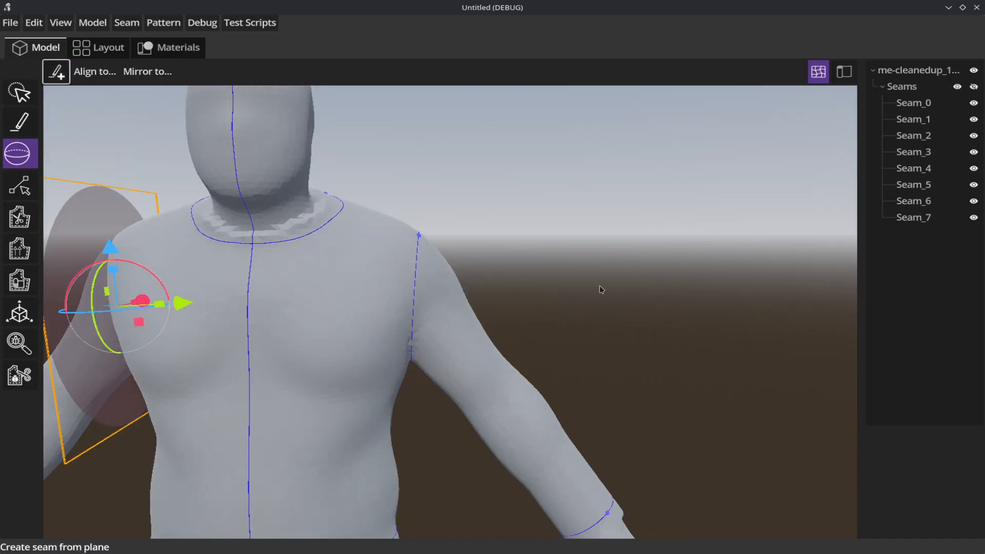
scroll(617, 354, down, 5)
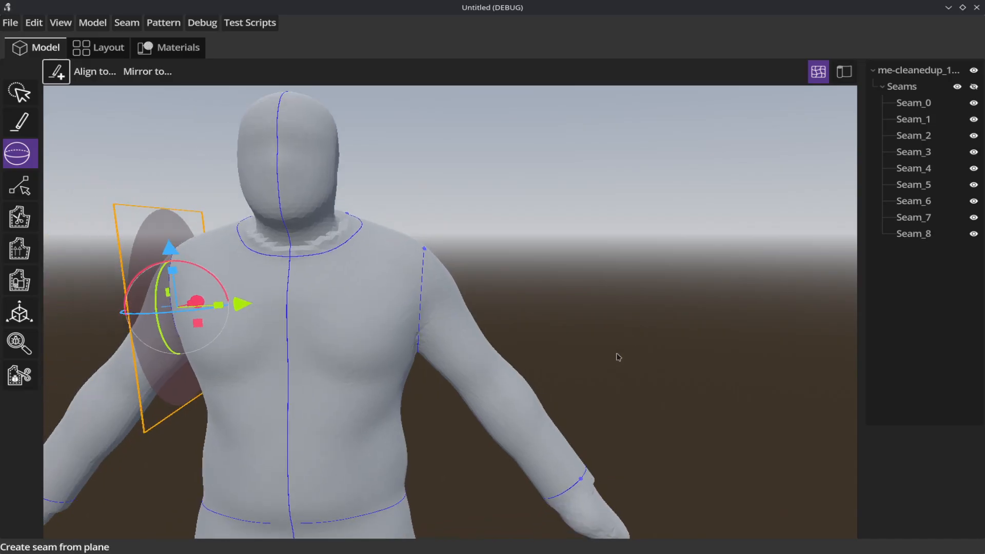
- Draw a shoulder seam on the surface from the neckline seam across the left shoulder to the armhole seam
middle_drag(477, 277, 522, 256)
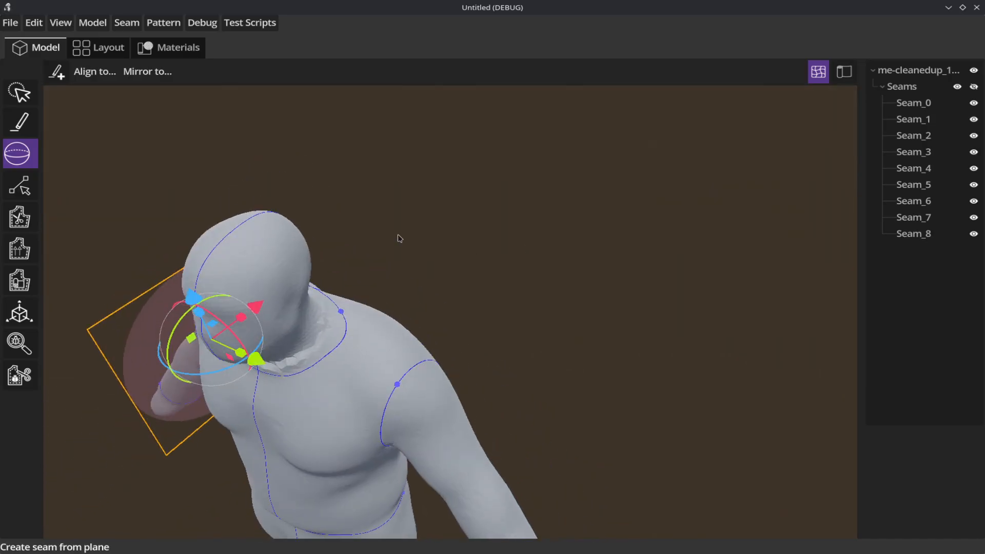
click(19, 121)
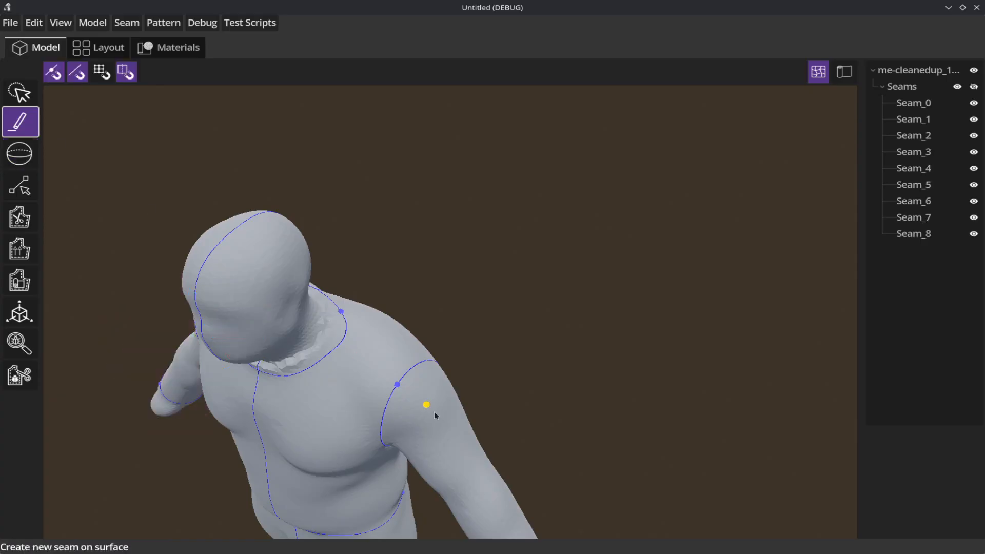
click(347, 337)
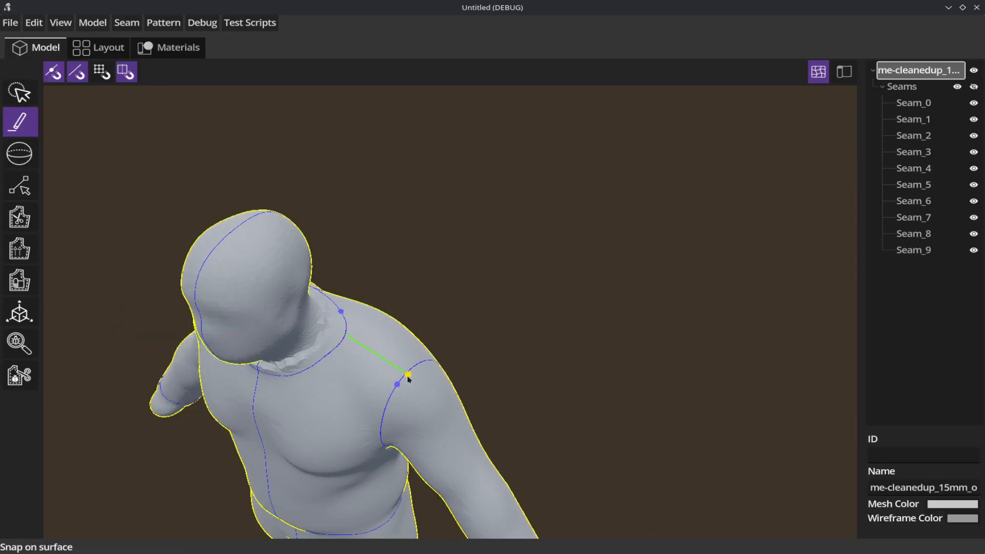
click(406, 374)
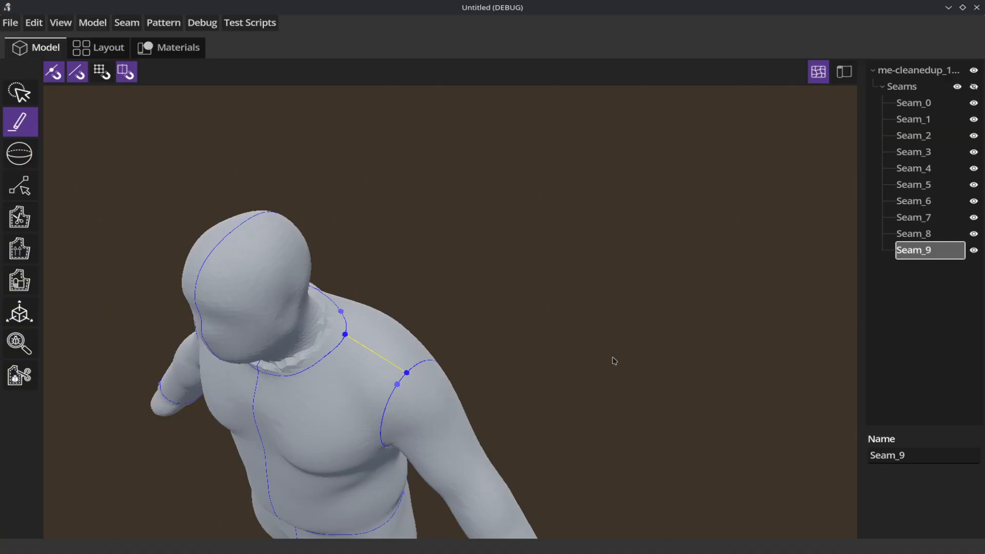
- Draw an underarm sleeve seam along the underside of the left arm from the armhole seam to the wrist seam
middle_drag(614, 360, 423, 373)
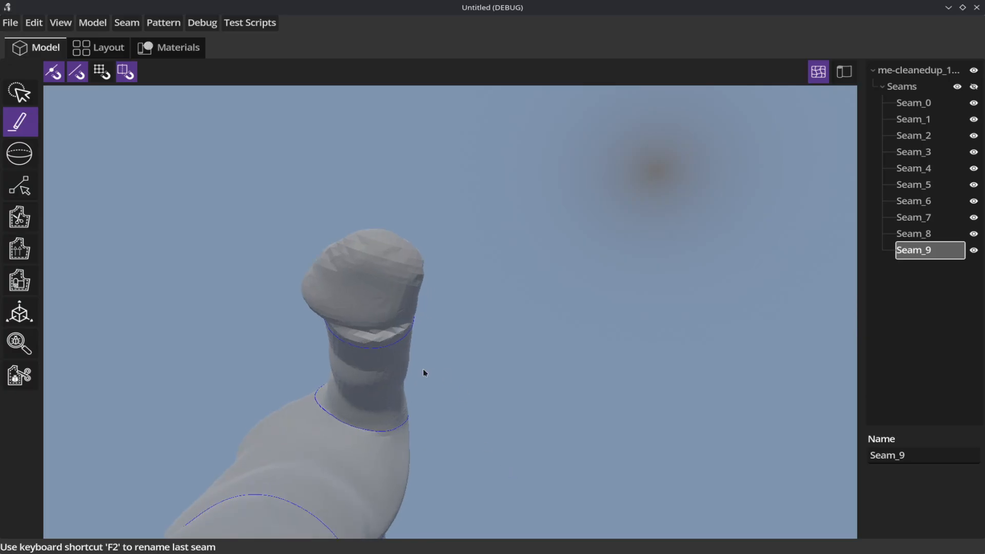
shift+middle_drag(536, 444, 628, 314)
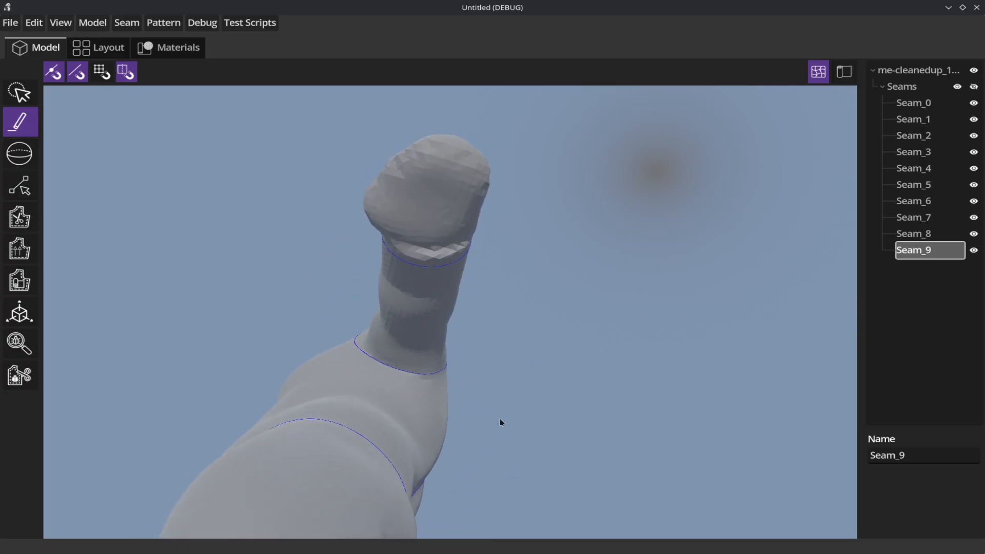
scroll(507, 418, up, 7)
scroll(506, 414, up, 2)
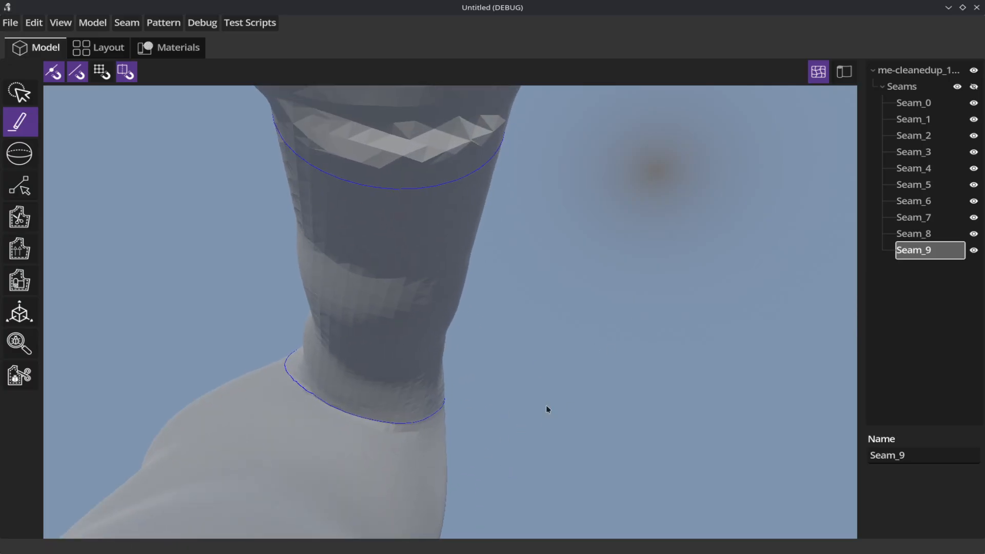
shift+middle_drag(547, 407, 631, 309)
scroll(584, 404, up, 2)
scroll(589, 401, up, 5)
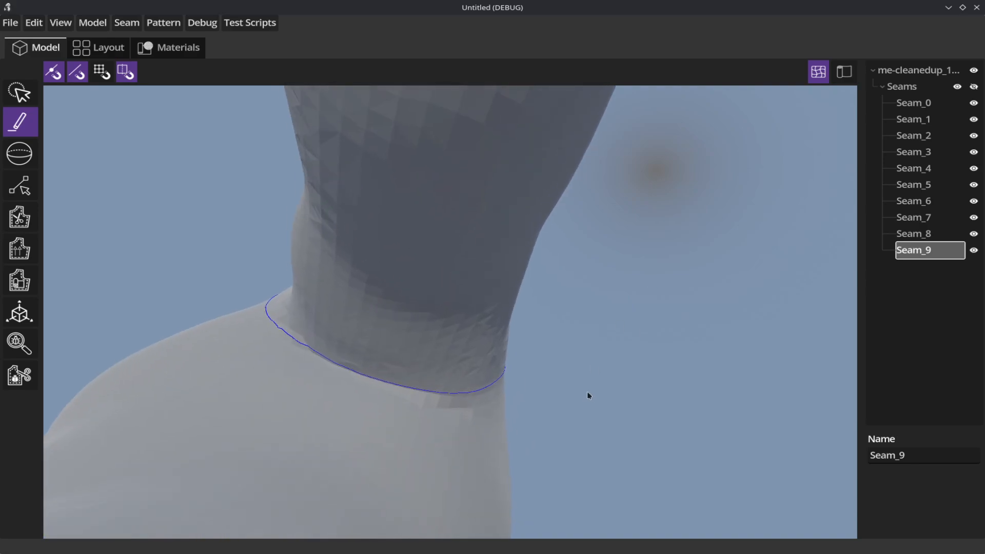
click(352, 377)
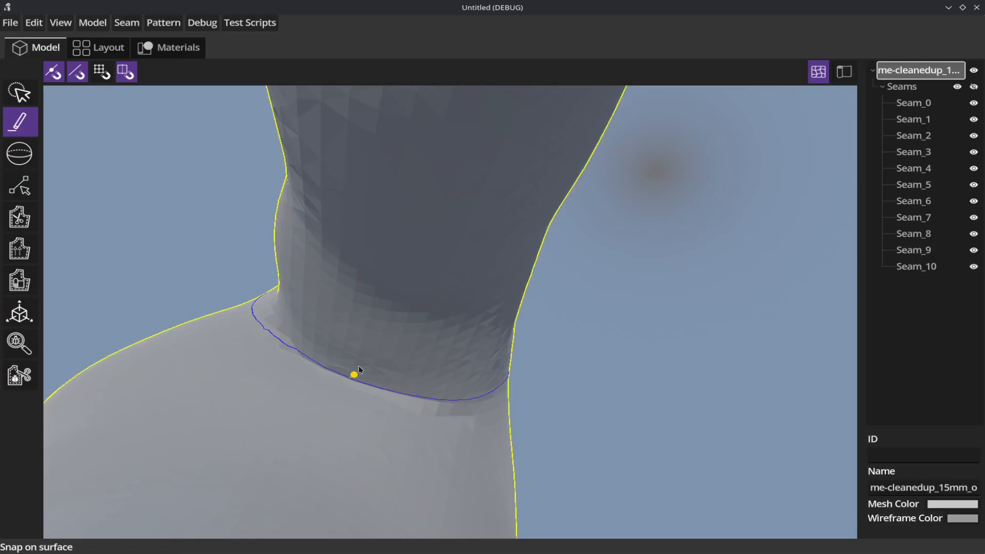
scroll(390, 339, down, 7)
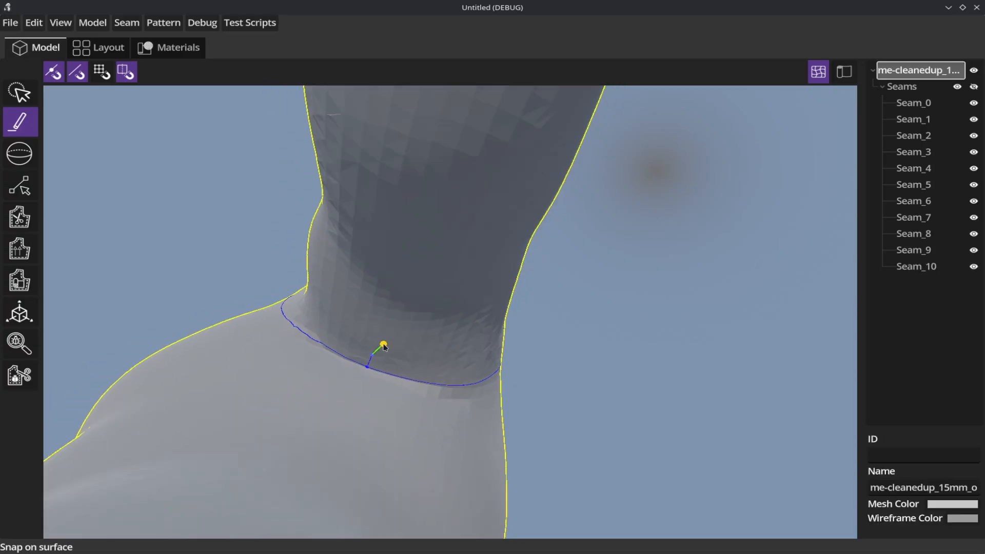
scroll(384, 337, down, 5)
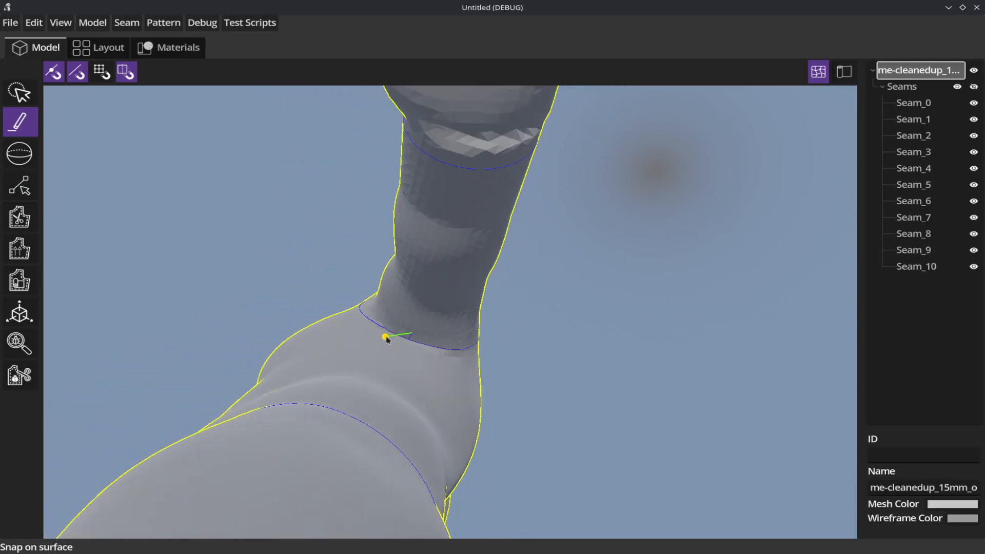
click(455, 167)
middle_drag(567, 397, 568, 354)
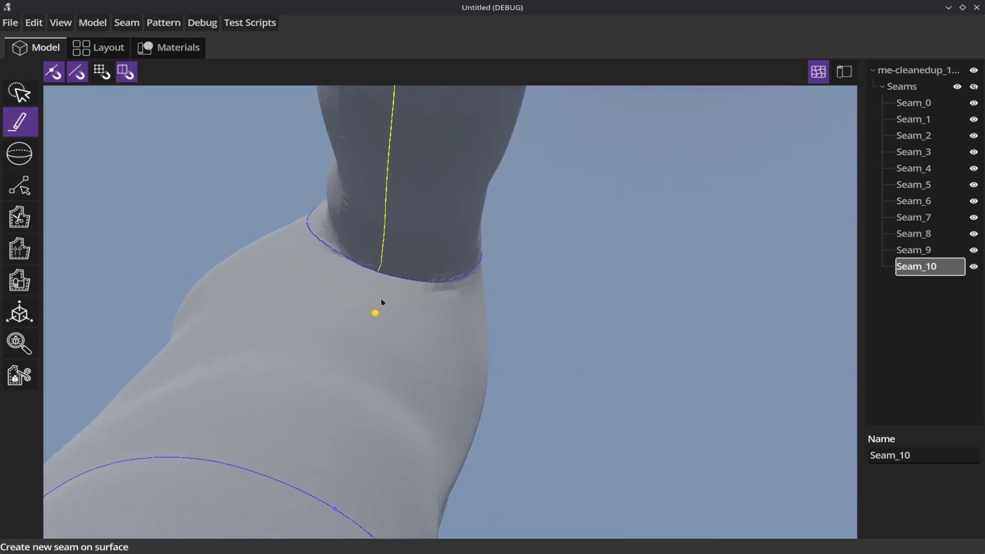
- Draw a side seam down the torso from the underarm end of the sleeve seam to the waist seam
click(378, 271)
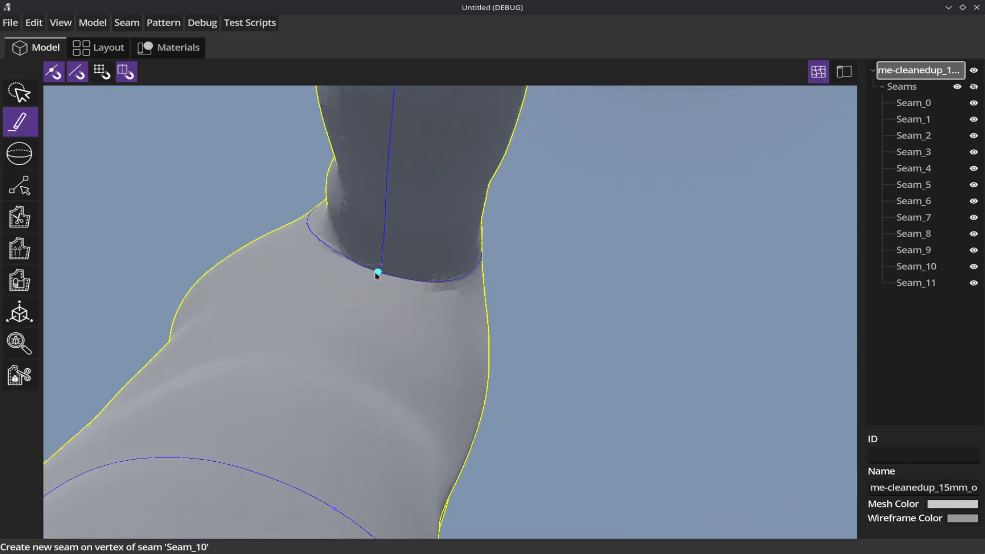
click(273, 478)
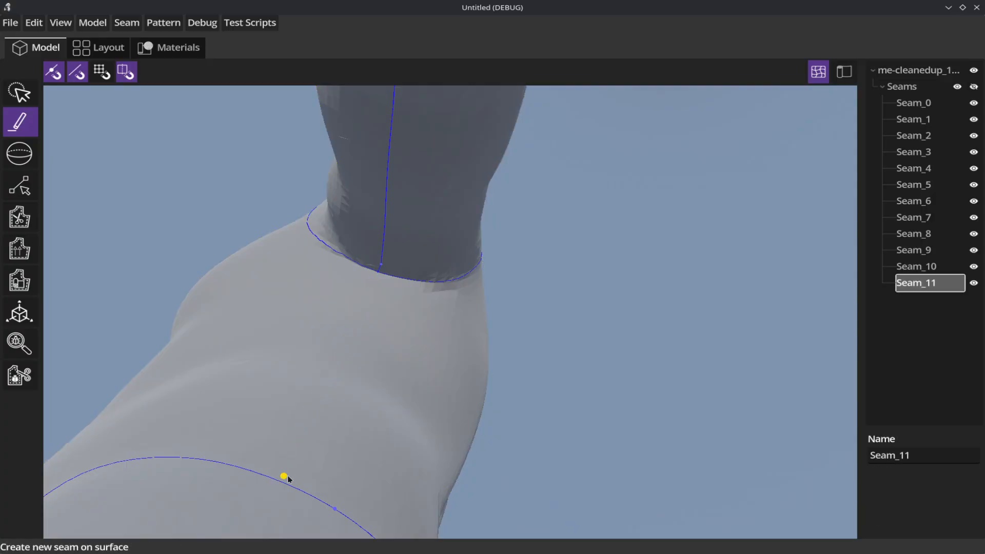
mouse_move(360, 297)
middle_down()
mouse_move(342, 316)
mouse_move(300, 297)
mouse_move(417, 297)
mouse_move(393, 275)
mouse_move(324, 256)
middle_up()
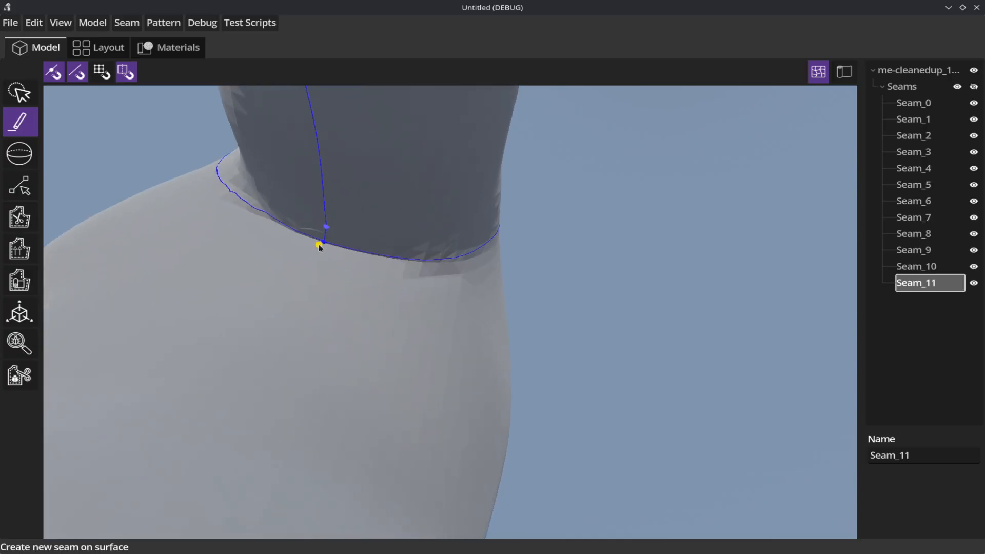
click(324, 242)
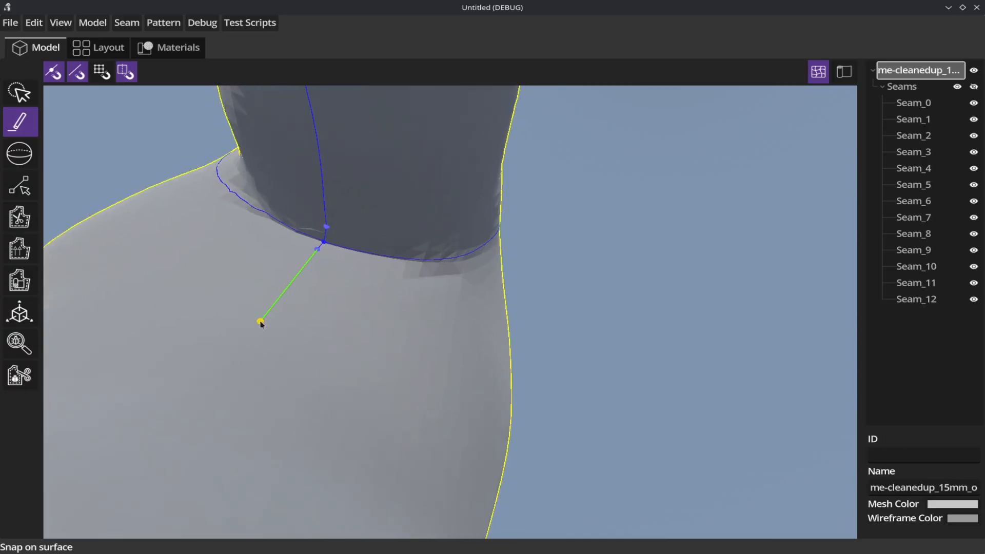
middle_drag(260, 324, 272, 410)
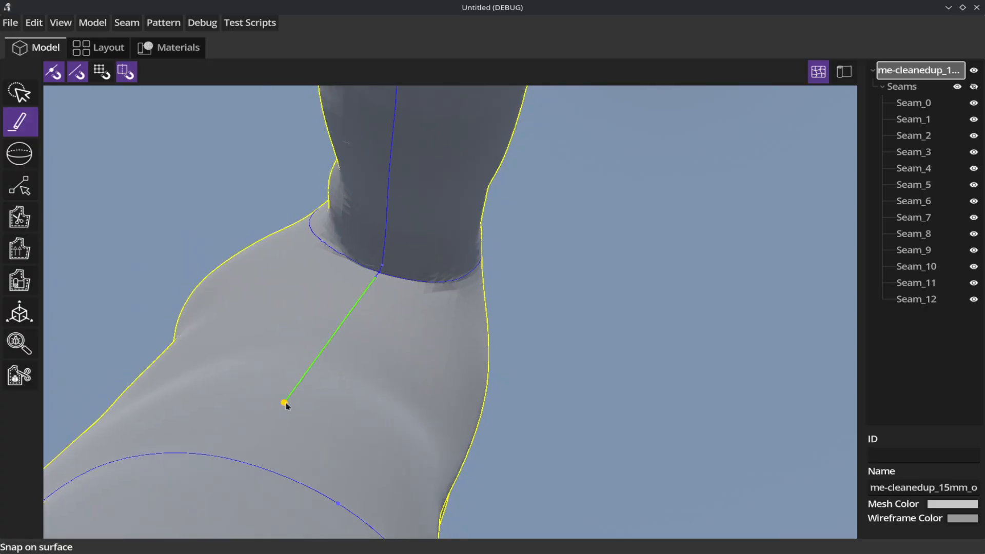
click(273, 473)
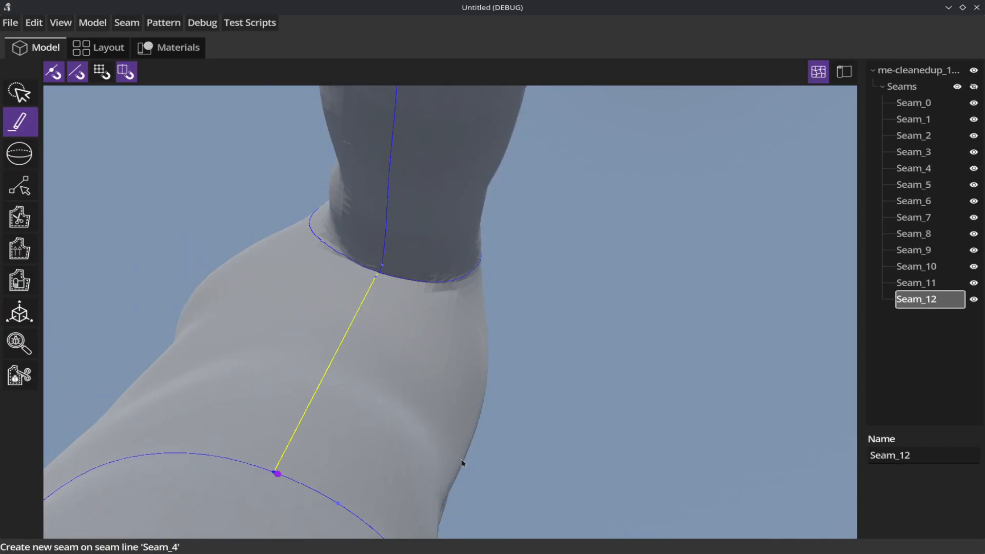
- Draw an outer leg seam from the side seam's end at the waist down past the knee to the ankle seam, using several intermediate points
middle_drag(461, 462, 583, 143)
middle_drag(553, 251, 604, 209)
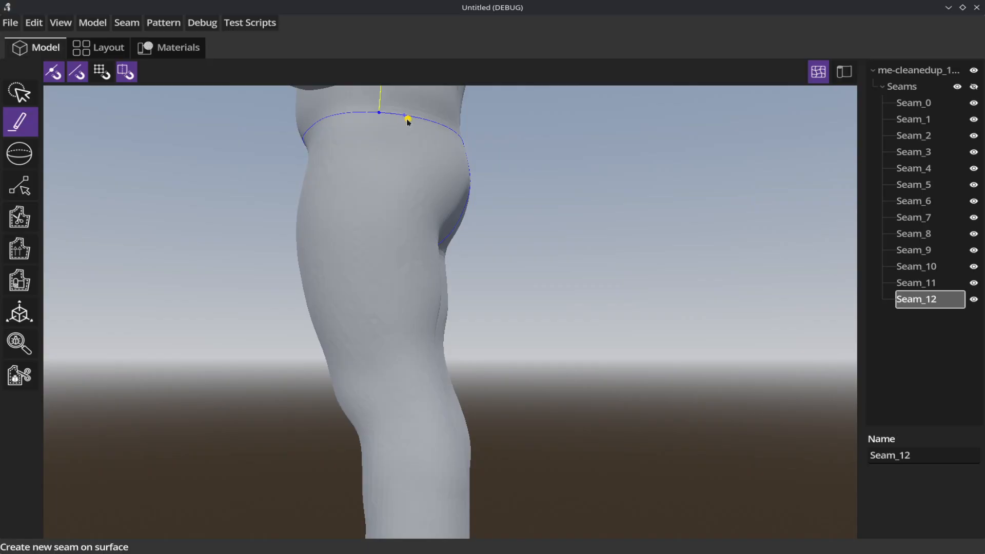
click(378, 112)
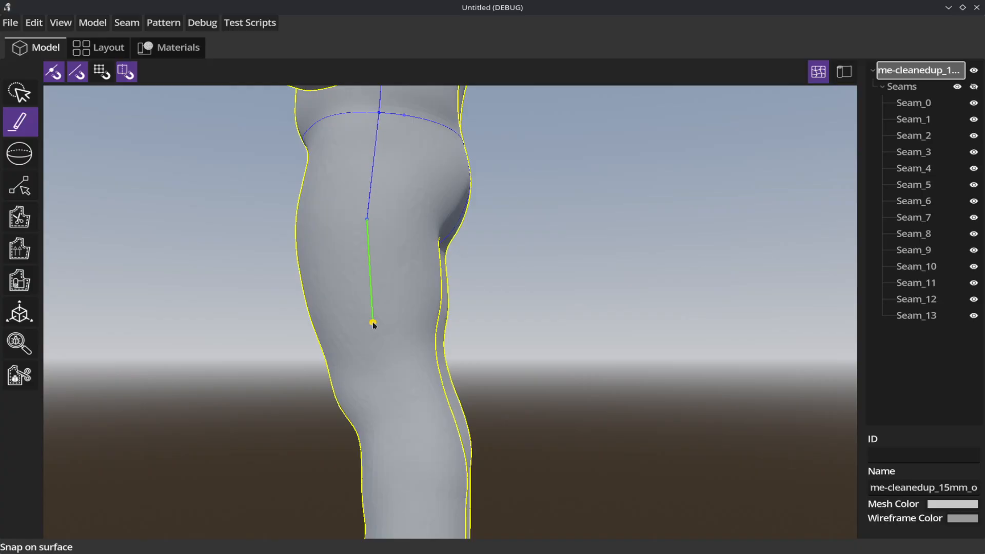
middle_drag(402, 401, 353, 216)
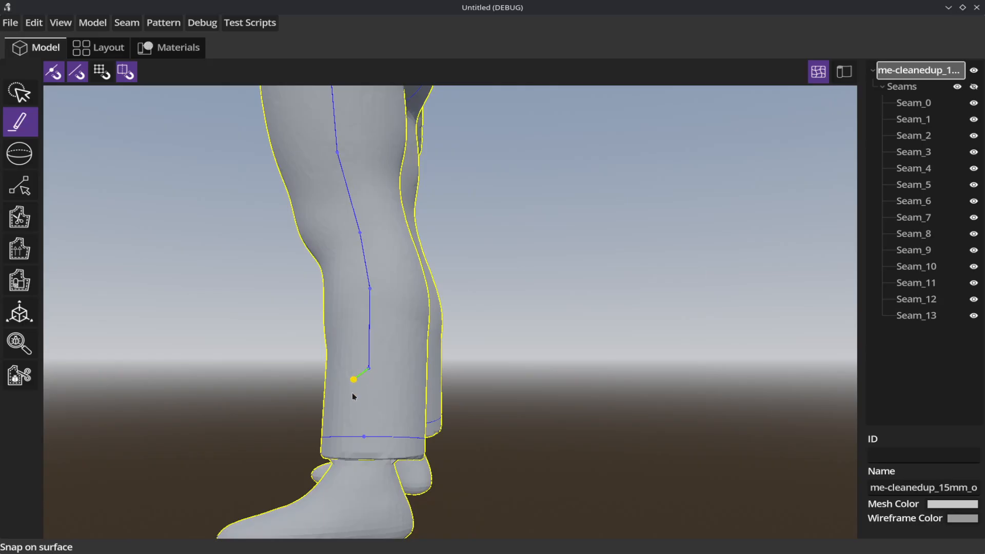
double_click(367, 436)
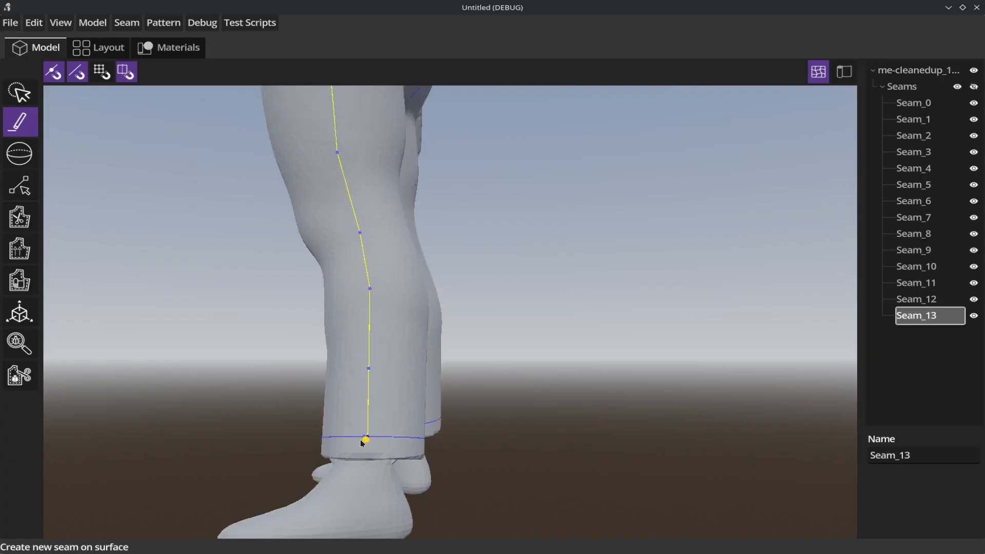
- Examine the junction where the side seam and outer leg seam meet on the waist seam
middle_drag(238, 404, 219, 379)
shift+middle_drag(235, 231, 233, 523)
mouse_move(558, 316)
middle_down()
mouse_move(571, 322)
mouse_move(563, 307)
middle_up()
shift+middle_drag(554, 285, 559, 333)
scroll(554, 287, up, 6)
shift+middle_drag(523, 152, 619, 303)
scroll(554, 233, up, 4)
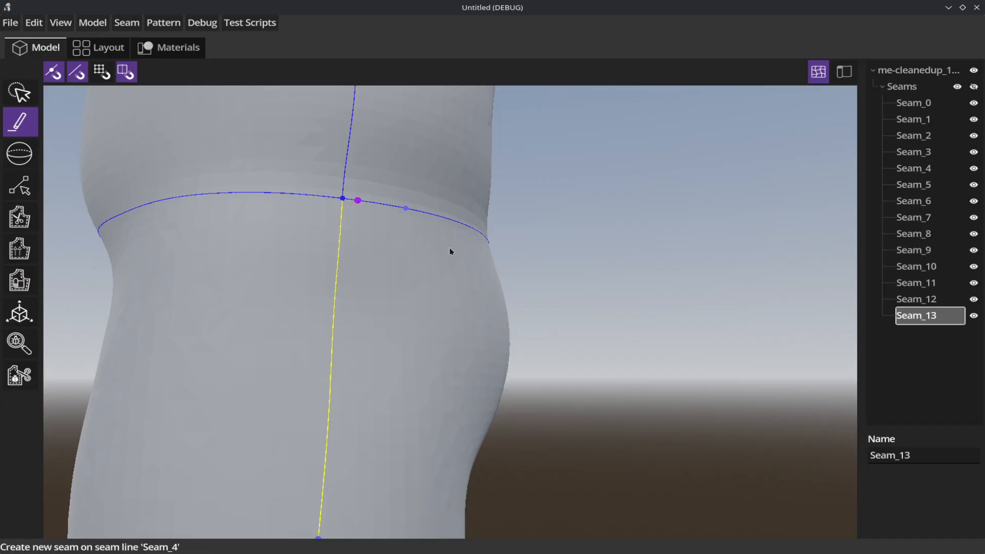
- Draw an inner leg seam on the right leg from the centre seam at the crotch down to the ankle seam, using intermediate points
scroll(621, 280, down, 6)
middle_drag(72, 388, 99, 399)
middle_drag(94, 432, 118, 506)
middle_drag(252, 508, 321, 384)
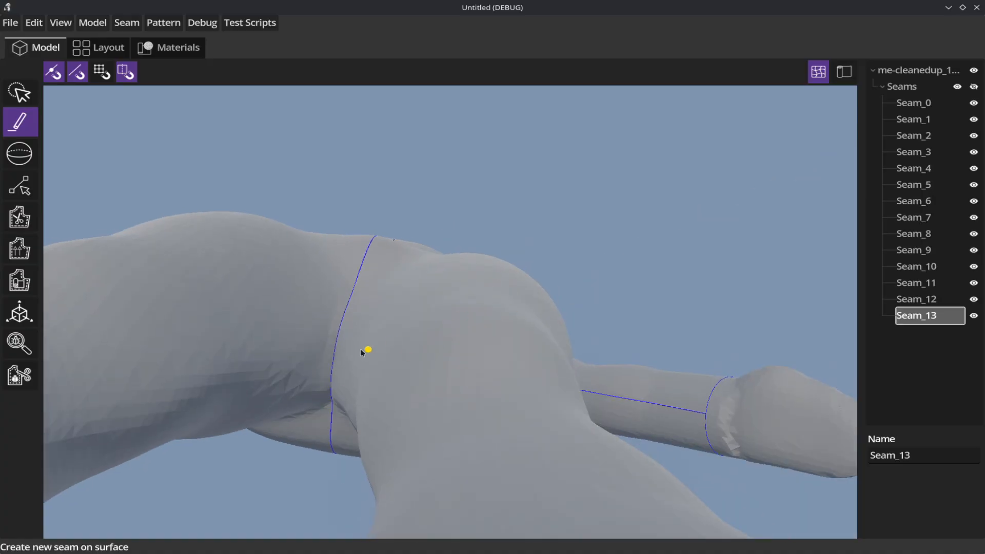
click(333, 353)
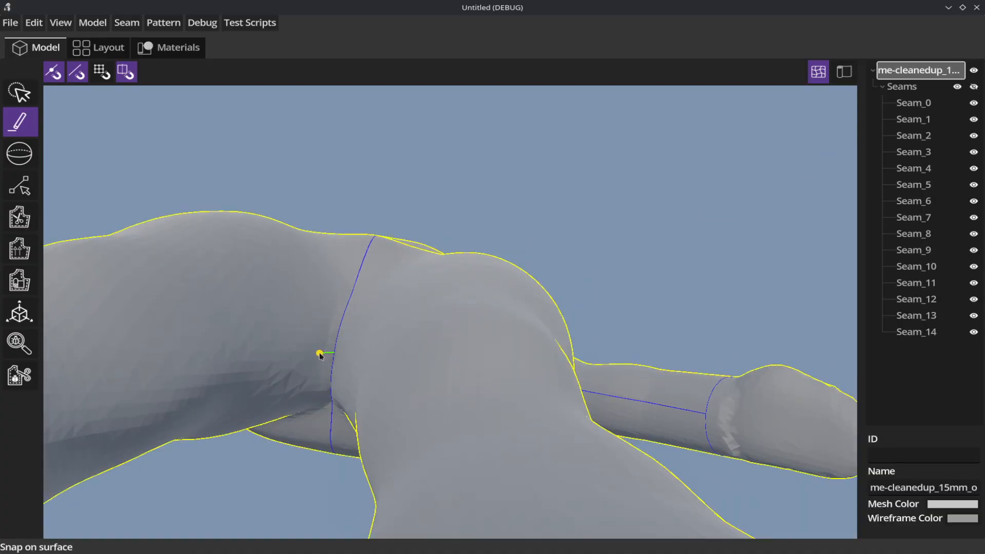
scroll(229, 358, down, 4)
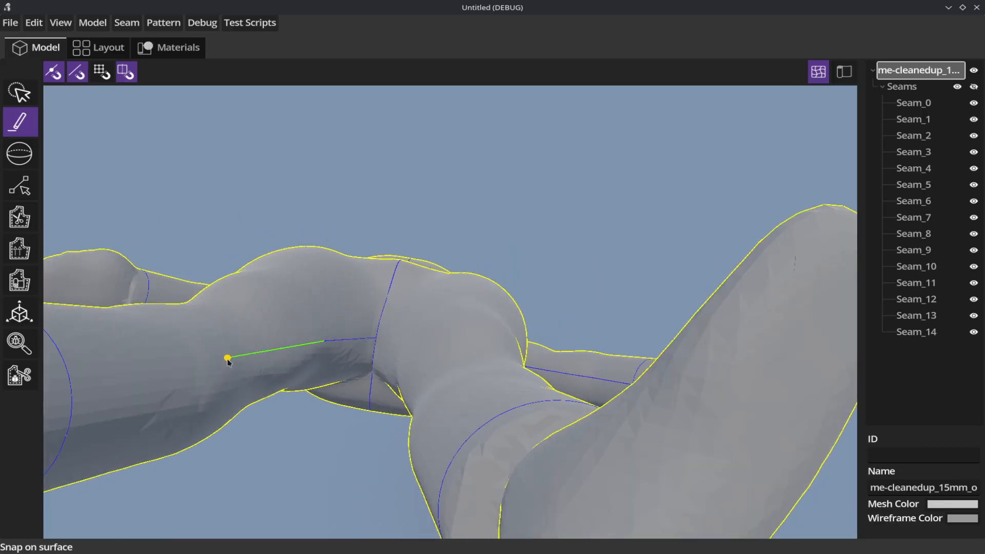
scroll(197, 369, down, 2)
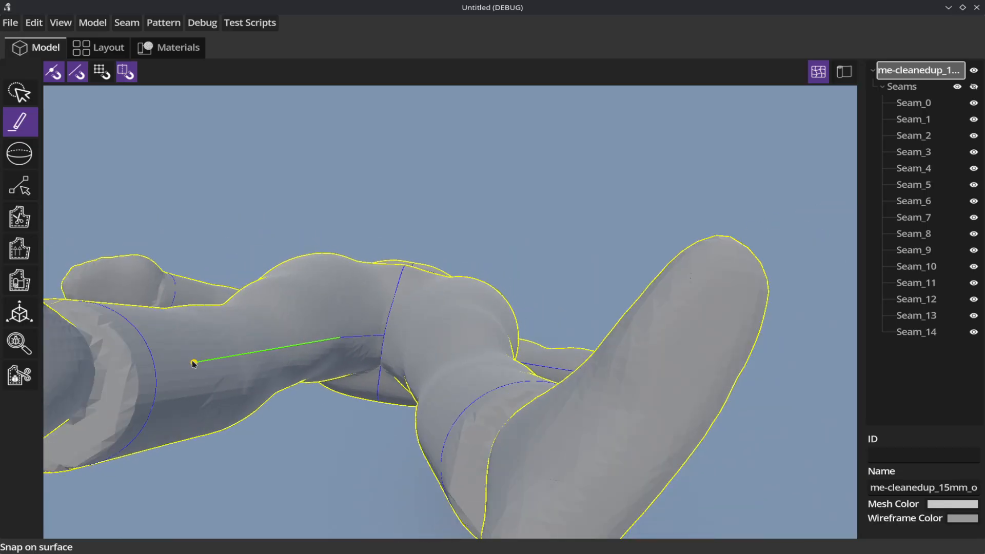
click(156, 386)
middle_drag(310, 470, 319, 432)
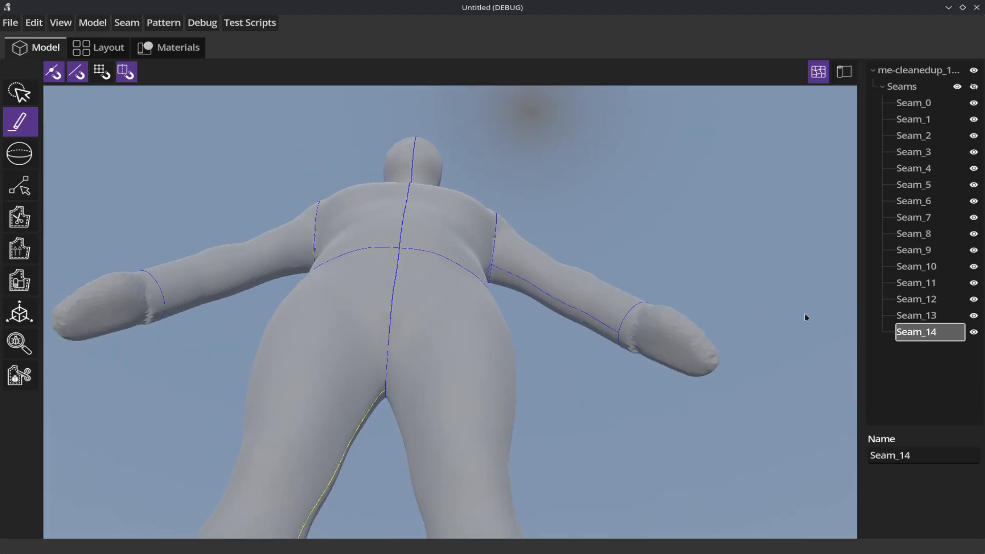
right_click(922, 338)
mouse_move(927, 370)
click(792, 195)
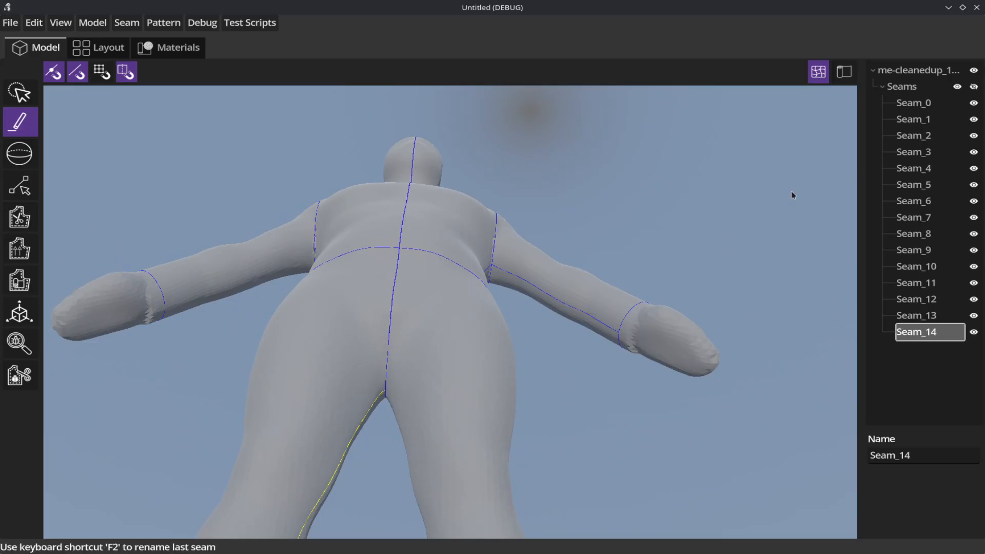
- Add a Center Z snapline to the body model
click(896, 69)
right_click(897, 69)
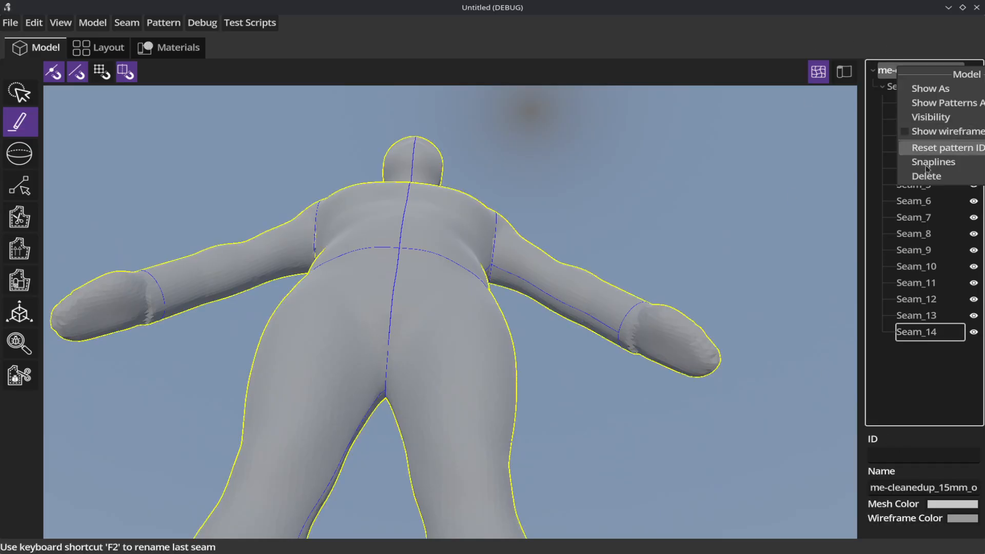
mouse_move(923, 167)
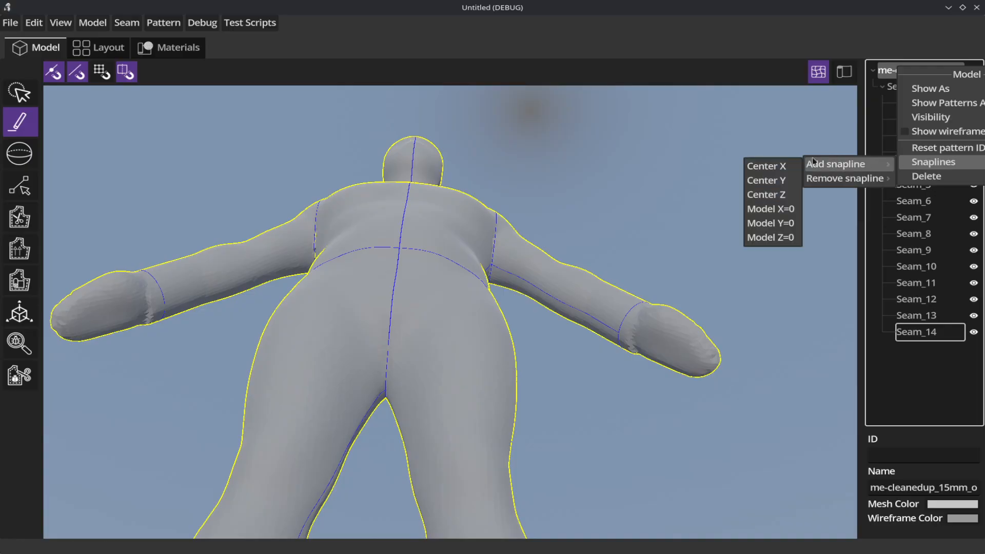
mouse_move(841, 167)
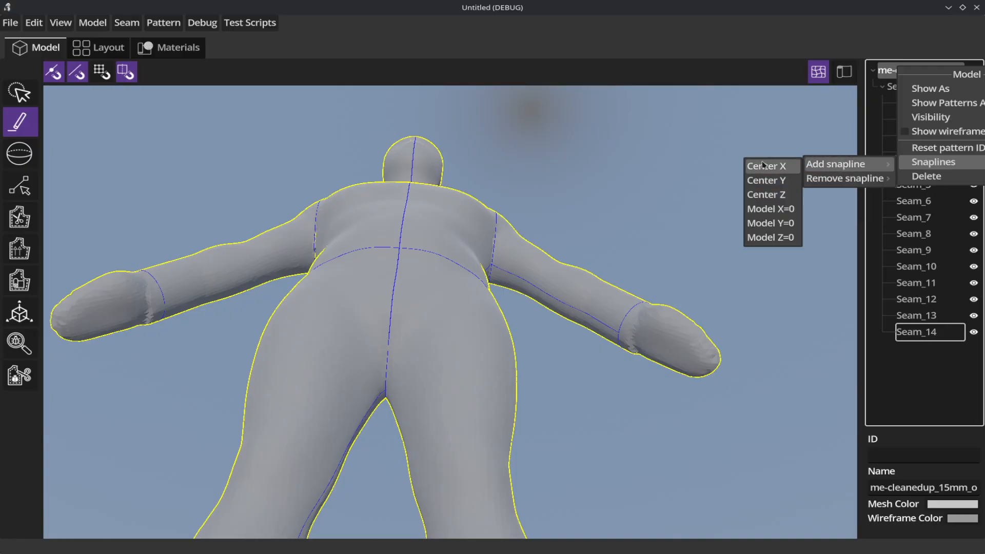
click(764, 195)
- Draw an inner leg seam on the left leg from the right inseam's end vertex at the crotch down to the ankle seam
middle_drag(659, 369, 669, 141)
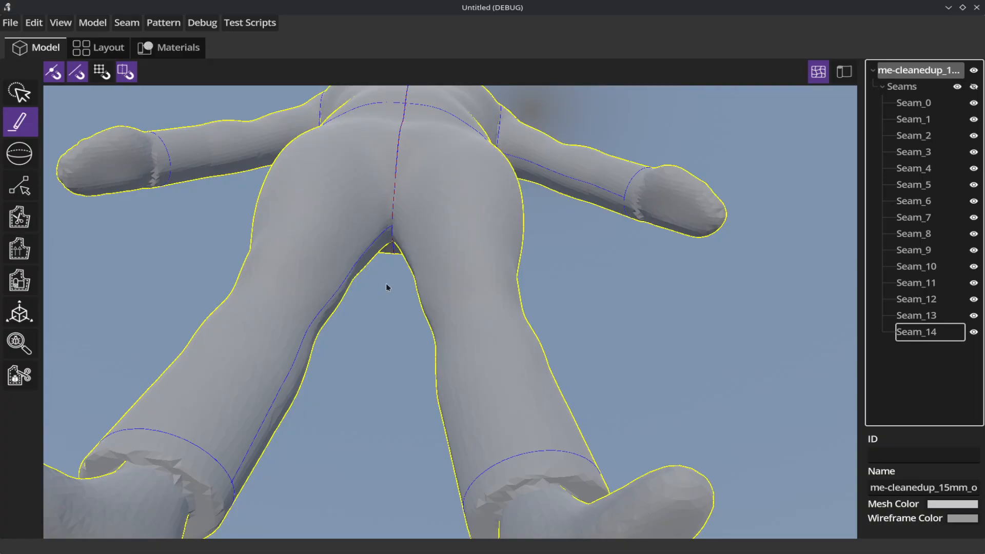
middle_drag(386, 287, 405, 369)
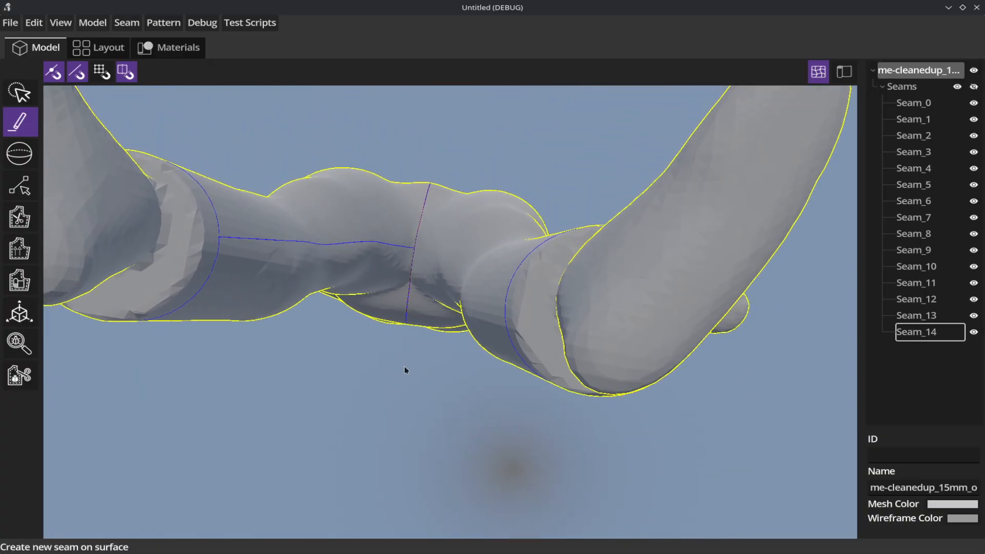
scroll(400, 249, up, 6)
middle_drag(398, 176, 488, 264)
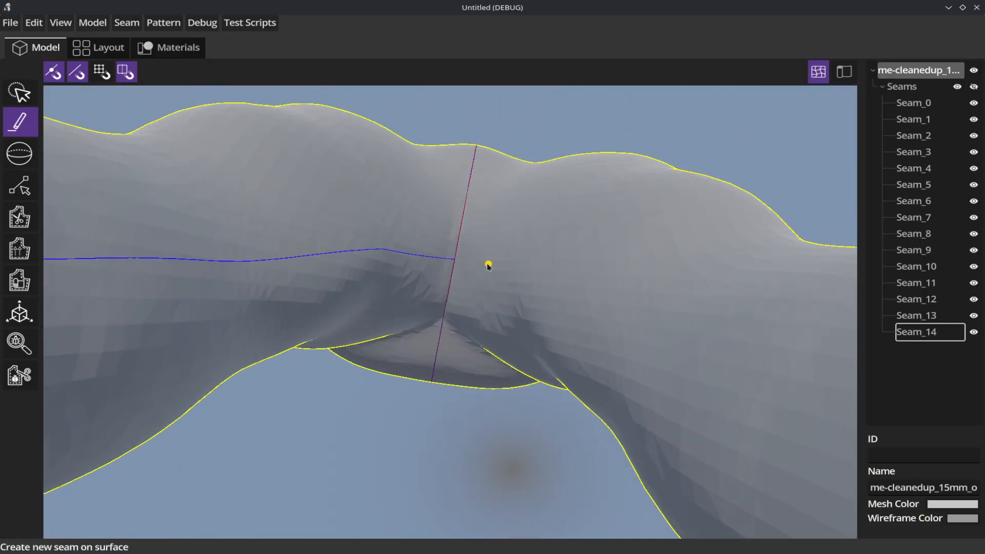
scroll(464, 267, up, 5)
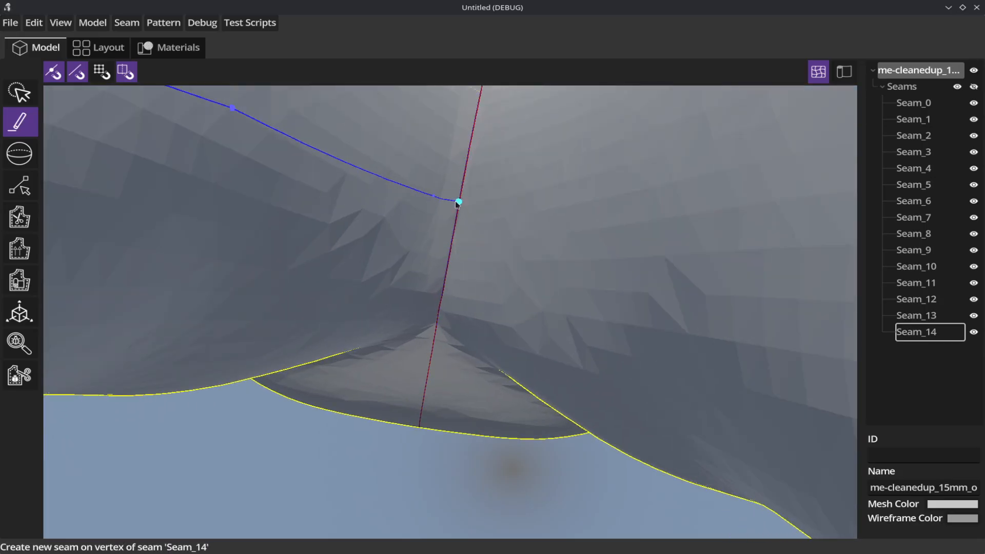
click(458, 202)
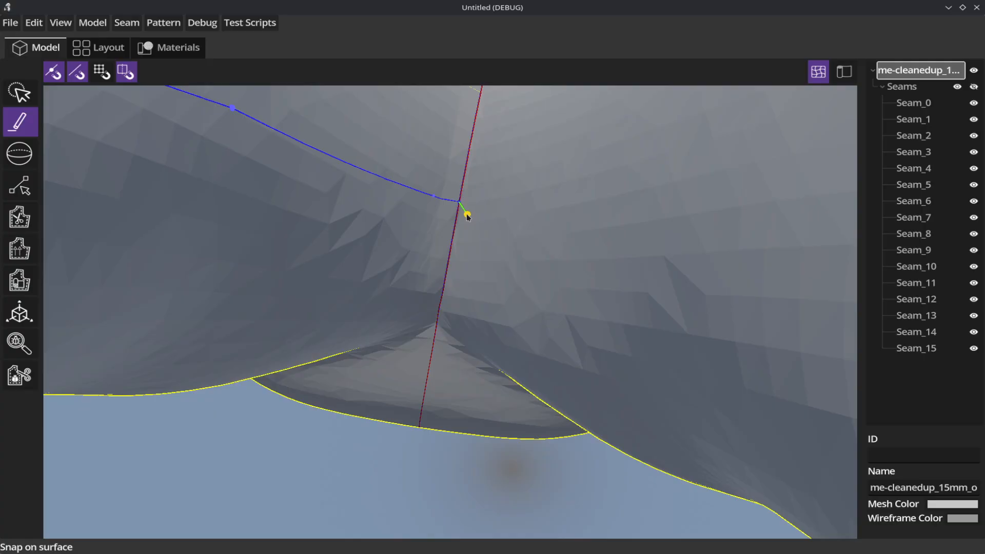
middle_drag(495, 203, 505, 331)
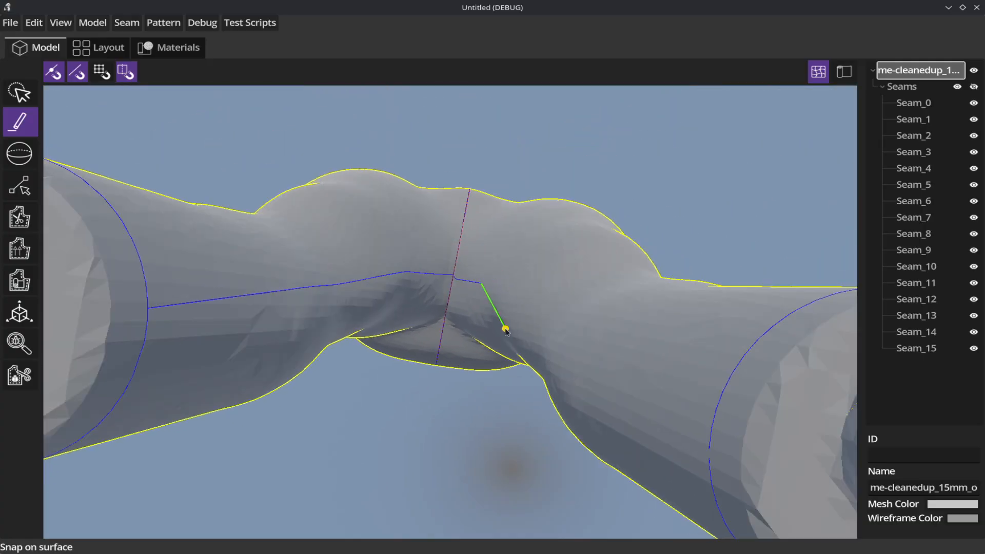
click(623, 380)
click(714, 412)
middle_drag(610, 413, 513, 374)
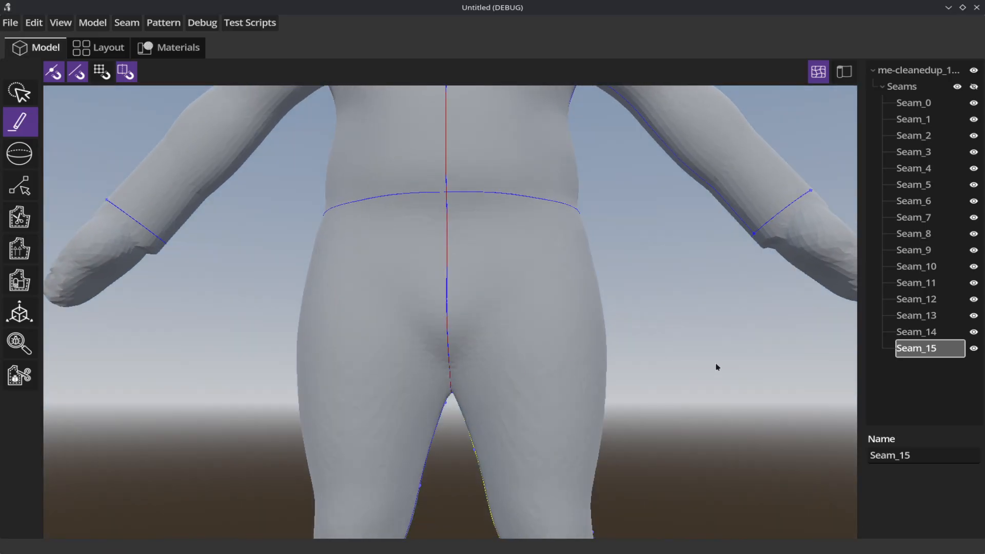
- Try to mirror the left torso side seam about the Center Z snapline
scroll(647, 378, down, 5)
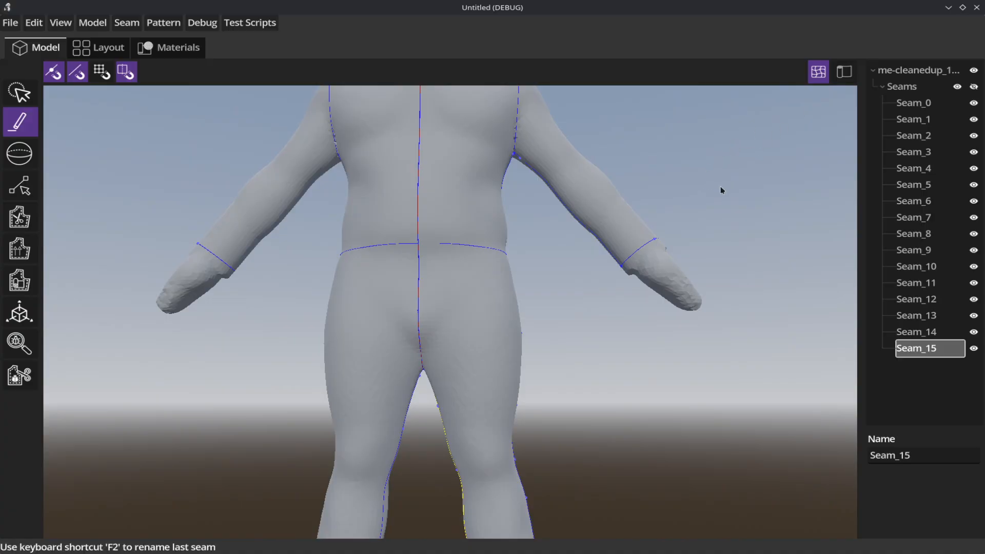
middle_drag(701, 172, 725, 141)
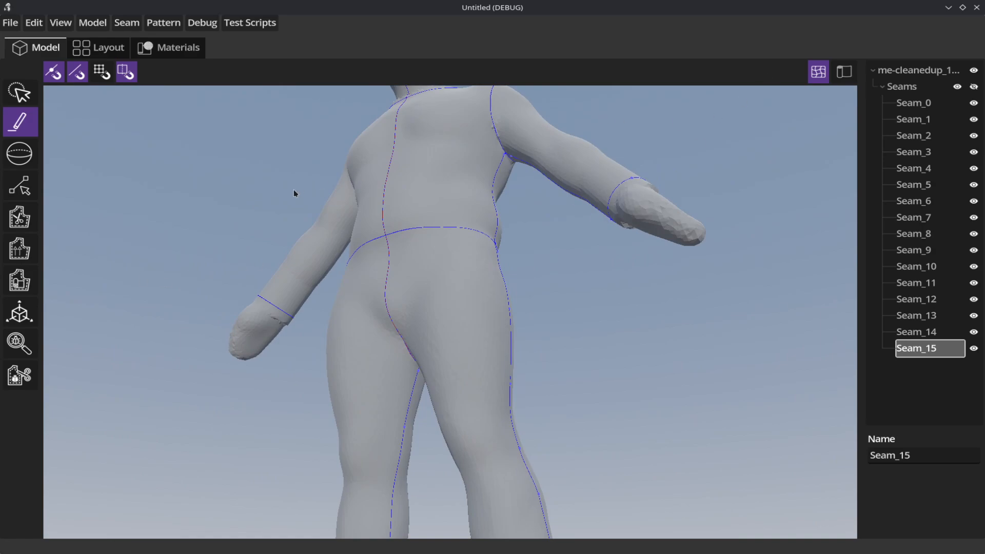
middle_drag(239, 206, 173, 187)
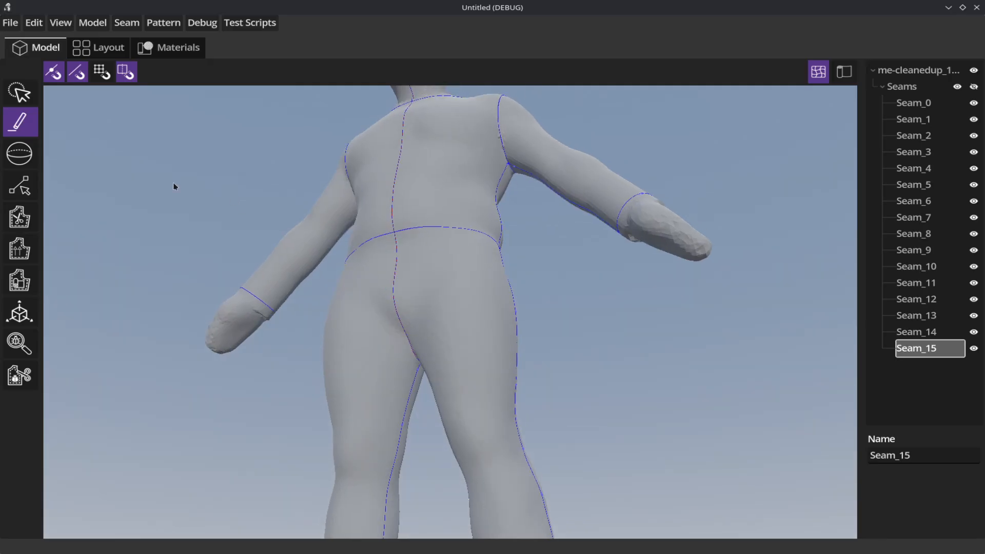
click(15, 97)
mouse_move(601, 276)
middle_down()
mouse_move(545, 279)
mouse_move(573, 274)
mouse_move(528, 294)
mouse_move(512, 262)
middle_up()
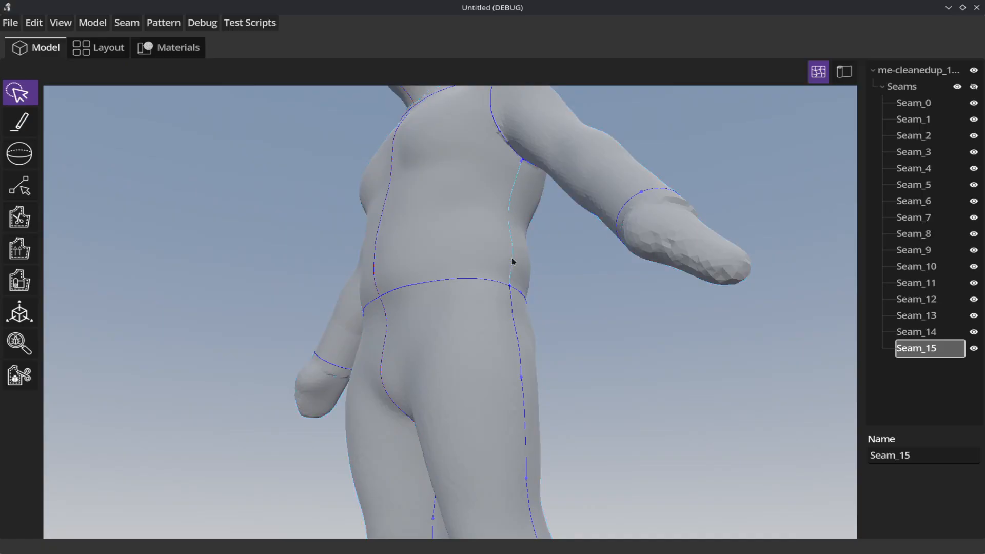
click(511, 261)
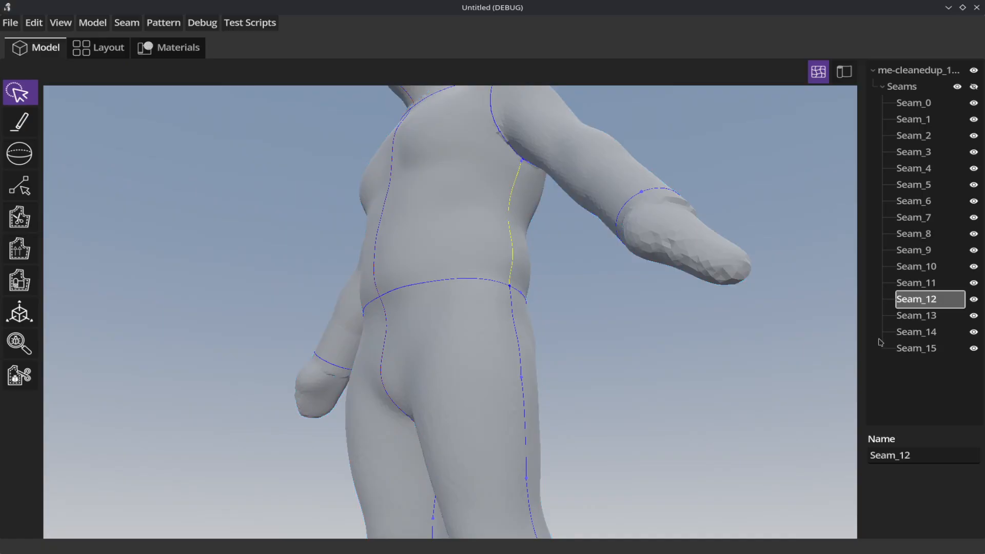
right_click(906, 304)
mouse_move(912, 341)
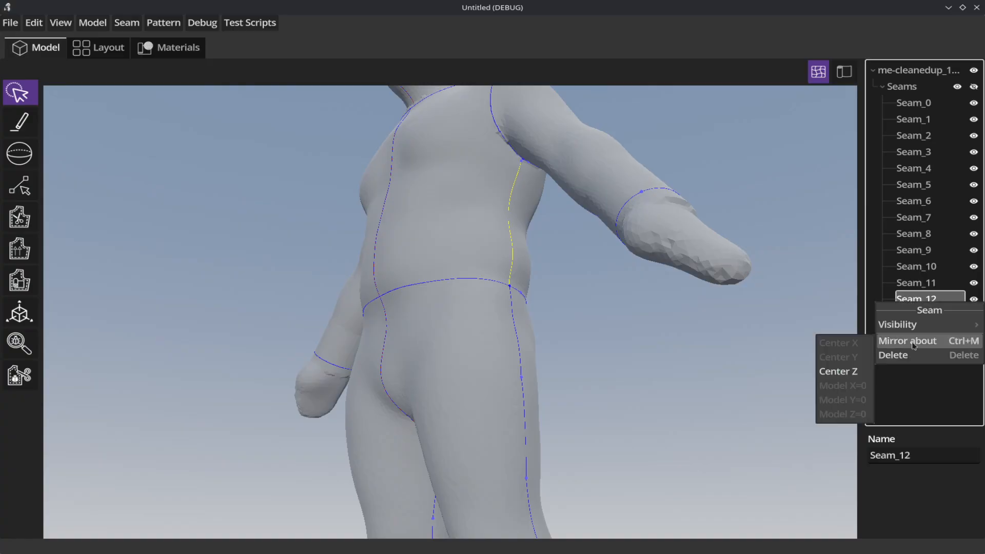
click(846, 372)
- Examine the mirror result below the right armhole and along the right side of the torso
middle_drag(644, 371, 533, 365)
middle_drag(718, 243, 710, 312)
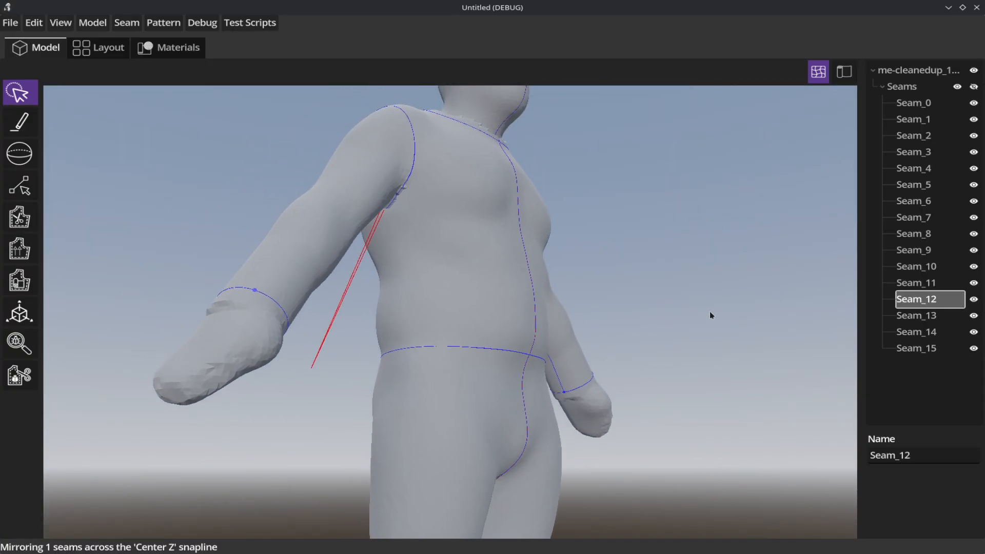
scroll(337, 336, up, 5)
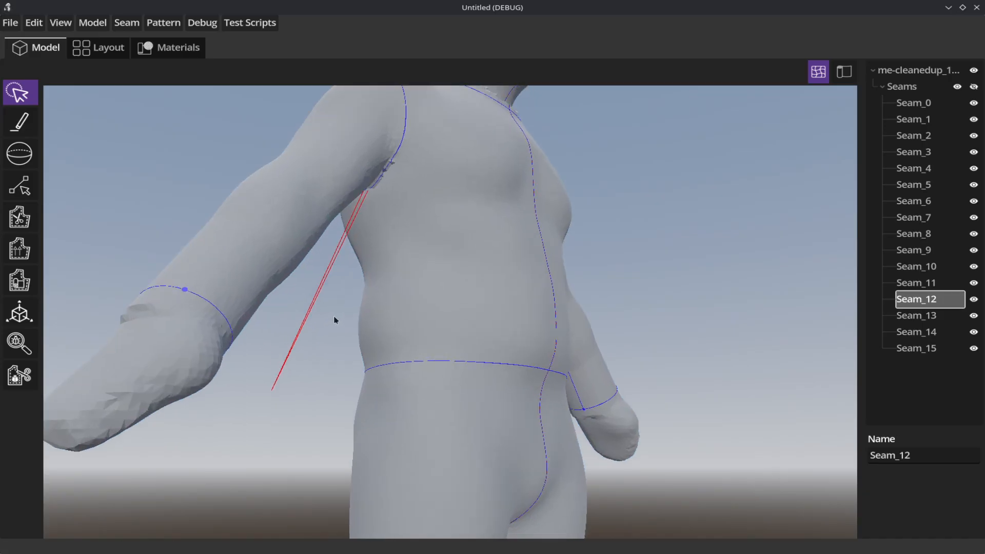
scroll(303, 367, up, 1)
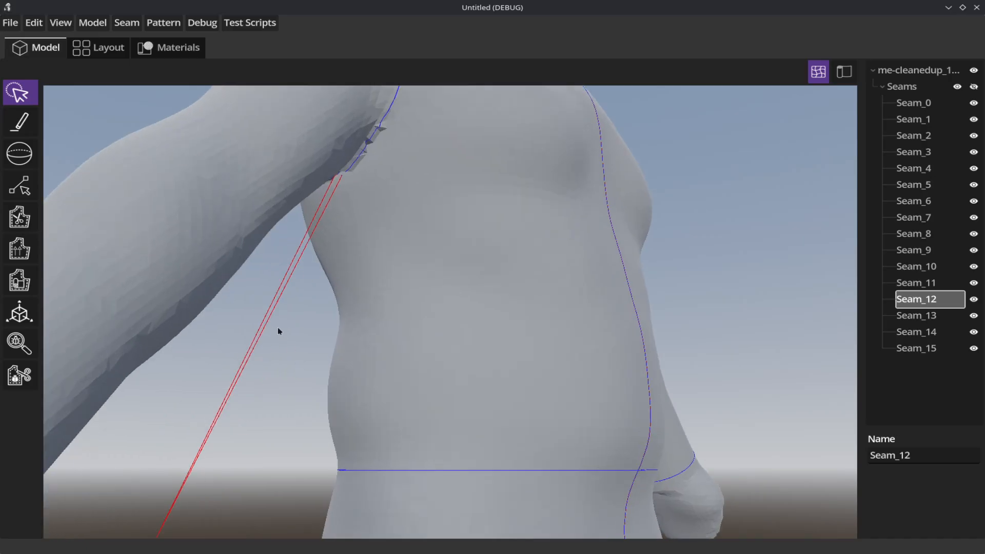
middle_drag(279, 330, 281, 354)
scroll(274, 354, up, 3)
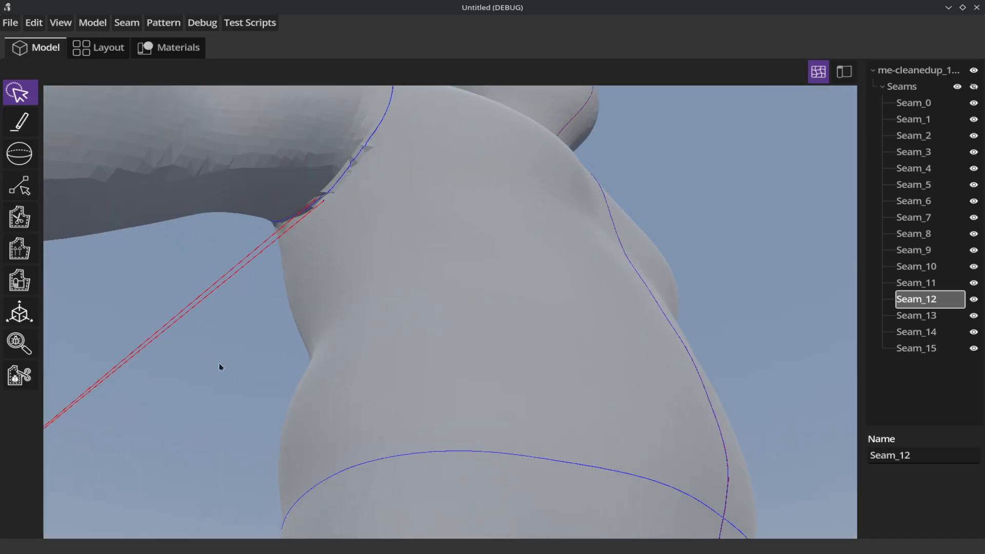
scroll(219, 367, down, 3)
- Save the document under the name mirror_failure in the pandafold folder
click(11, 23)
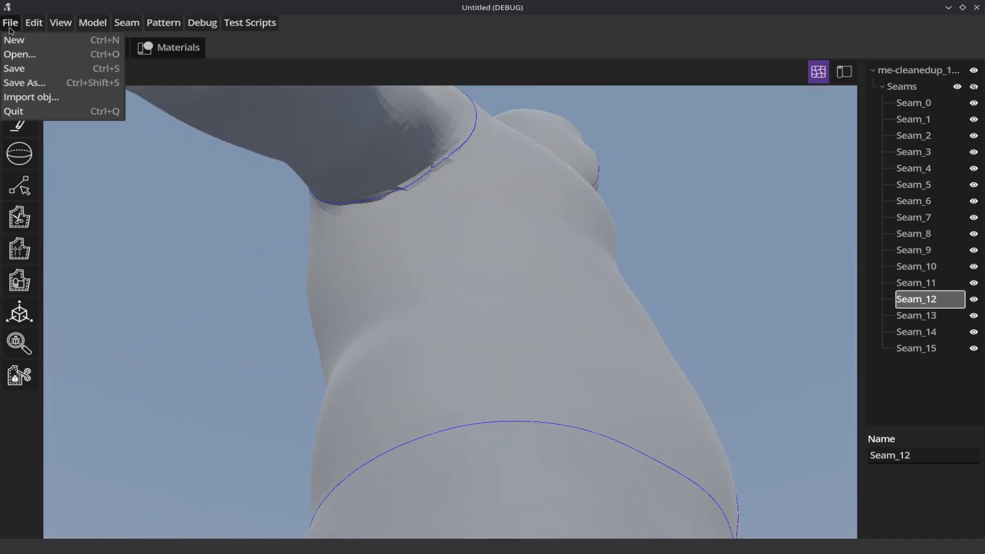
click(21, 81)
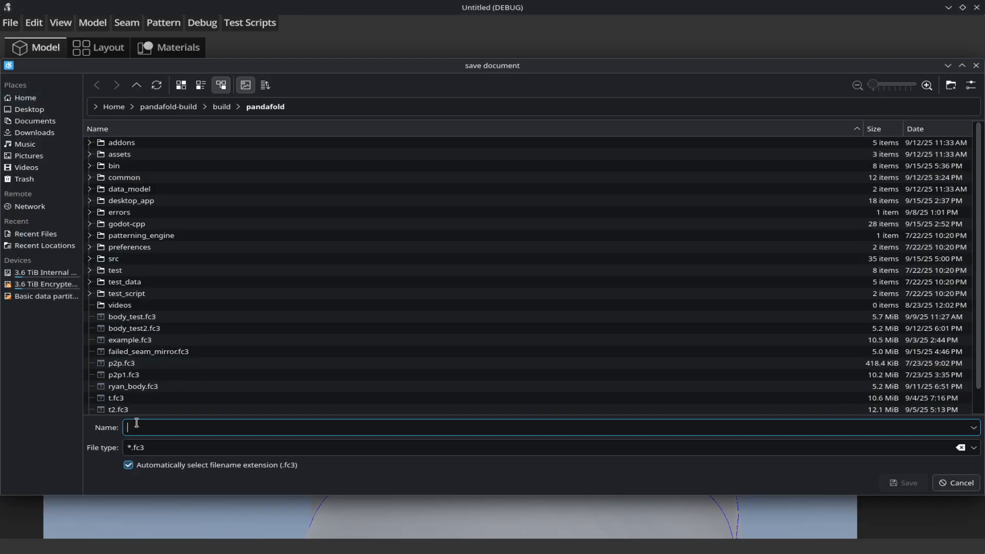
text(mirror_failure)
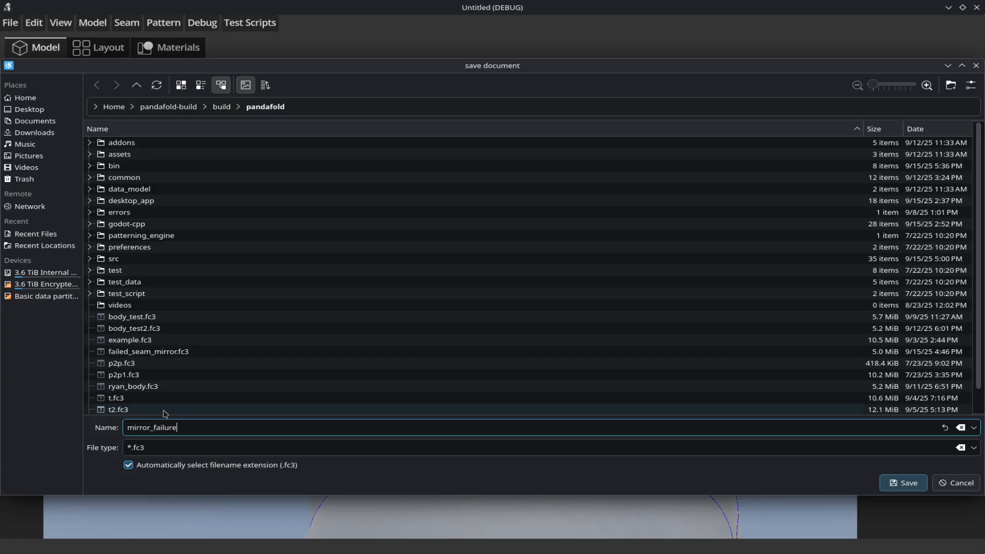
key(Return)
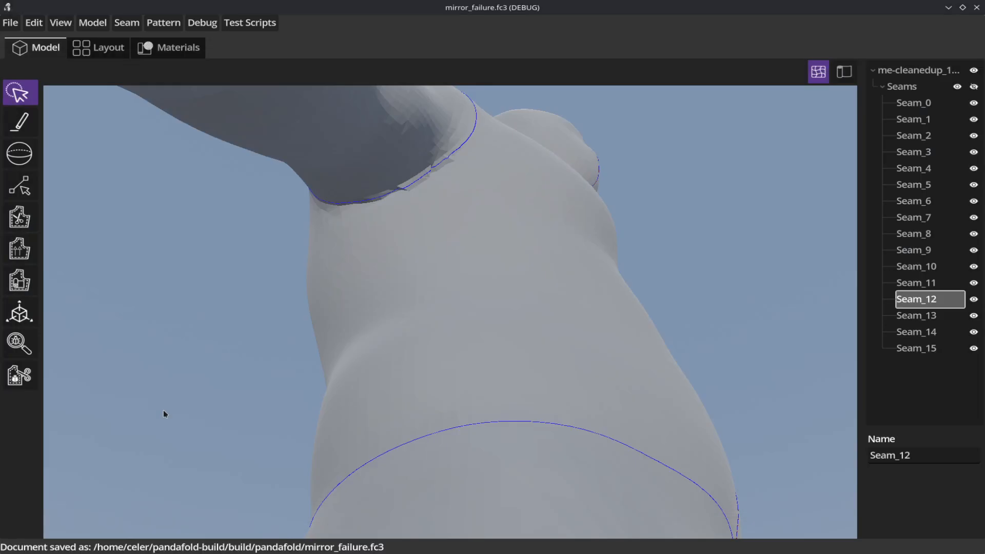
- Draw a side seam down the right side of the torso from the underside of the armhole seam to the waist seam
click(21, 121)
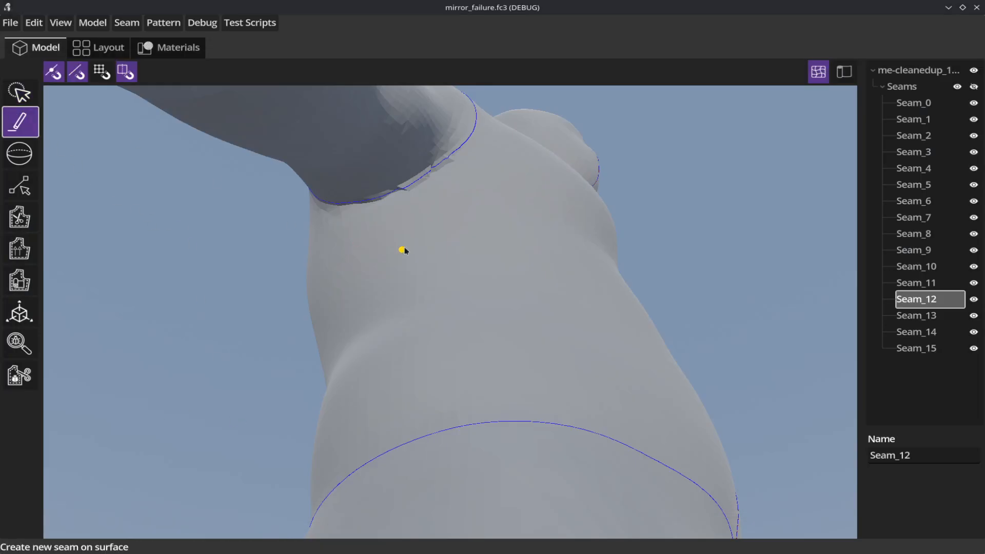
scroll(386, 216, up, 1)
click(385, 188)
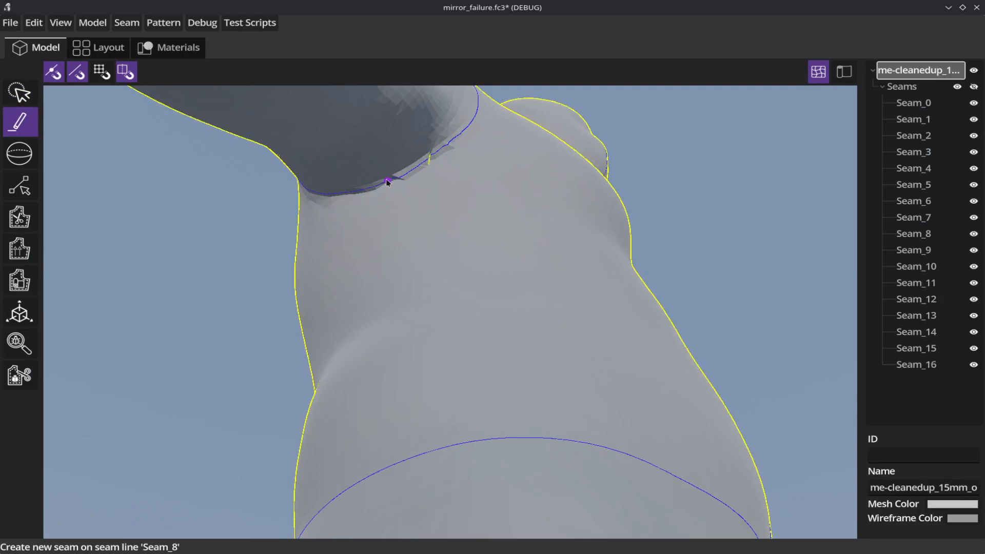
click(426, 455)
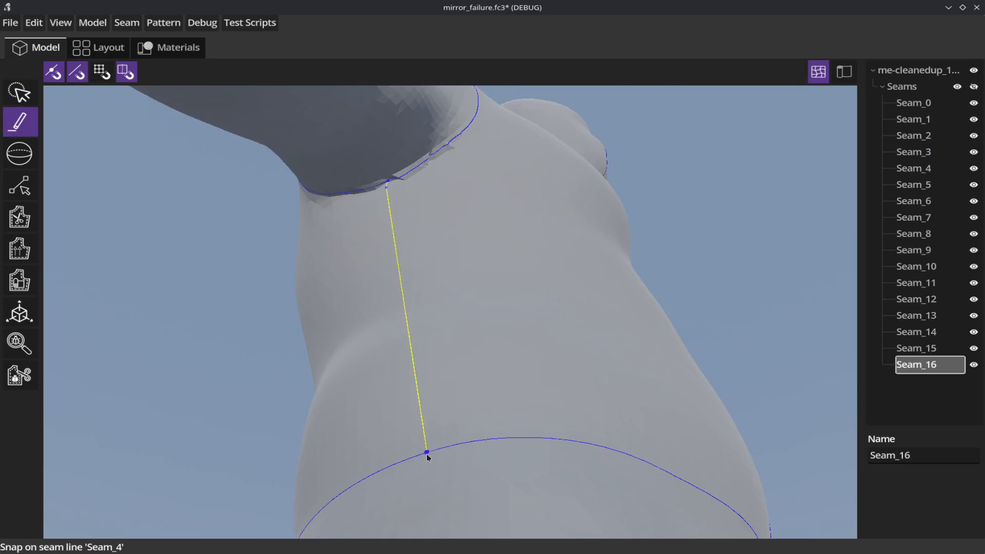
- Draw a seam down the outer side of the right leg from the waist seam to the ankle seam
middle_drag(426, 453, 272, 285)
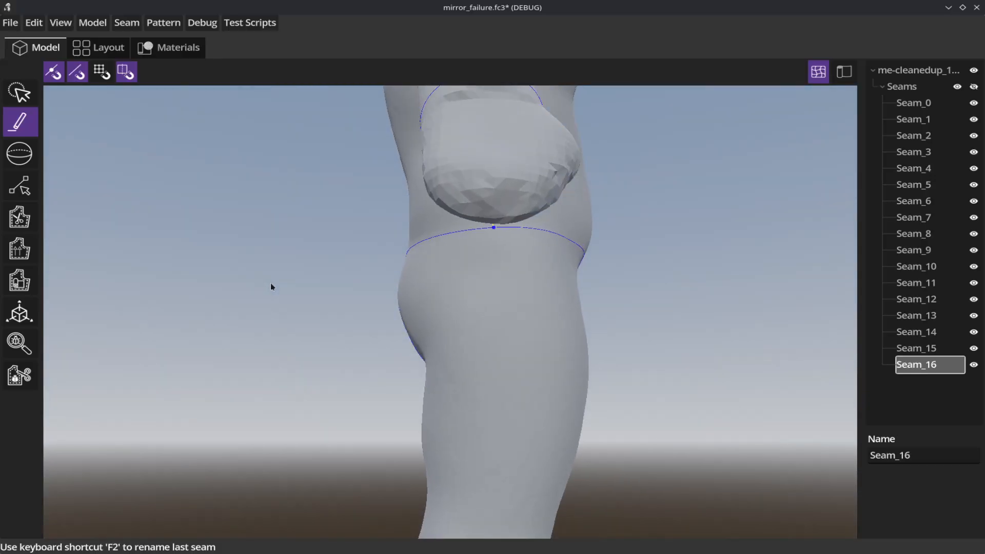
click(494, 228)
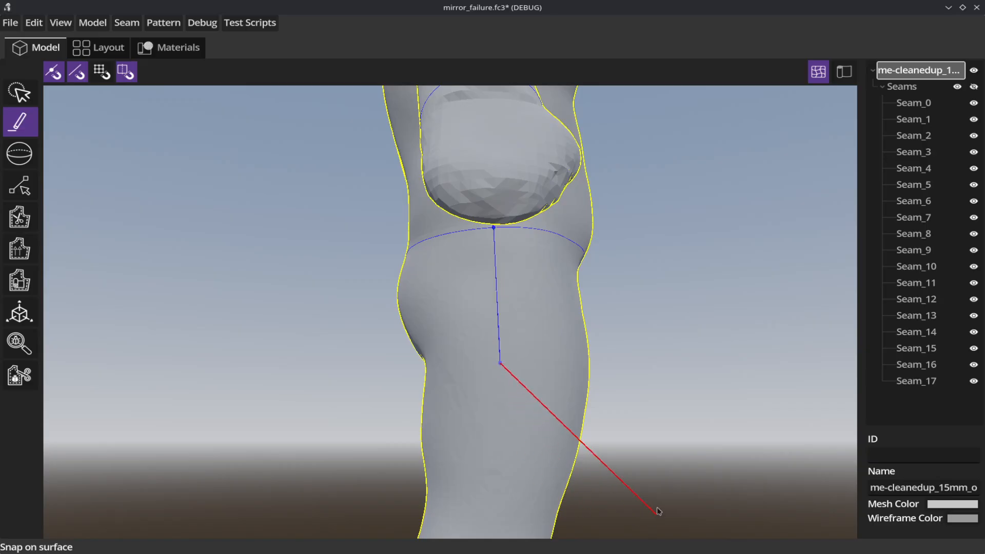
shift+middle_drag(656, 460, 656, 251)
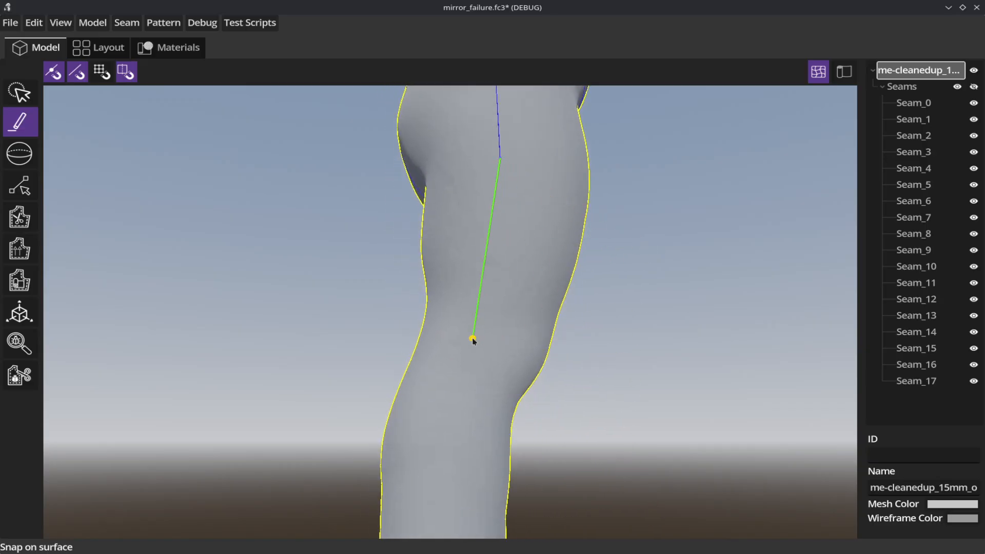
shift+middle_drag(635, 442, 635, 423)
middle_drag(657, 254, 660, 205)
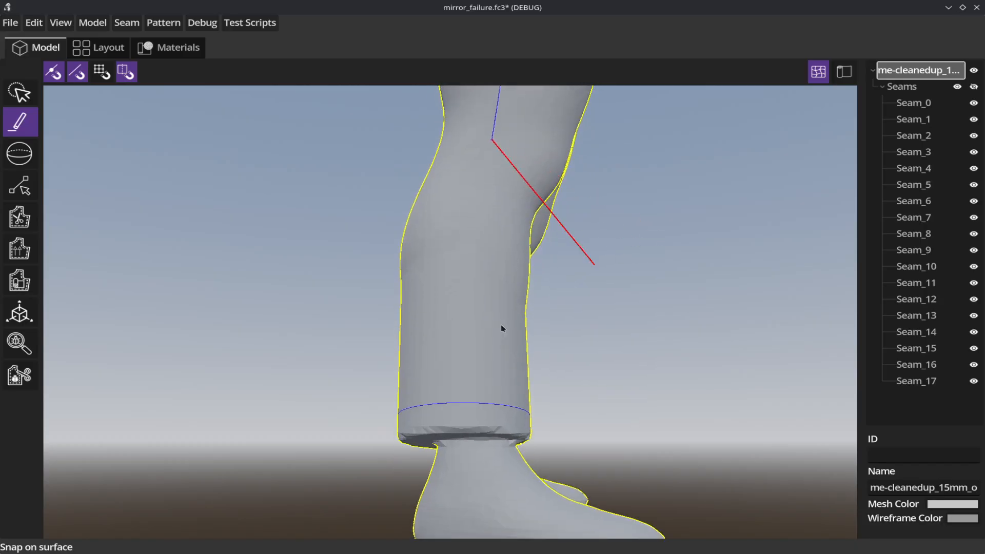
click(460, 277)
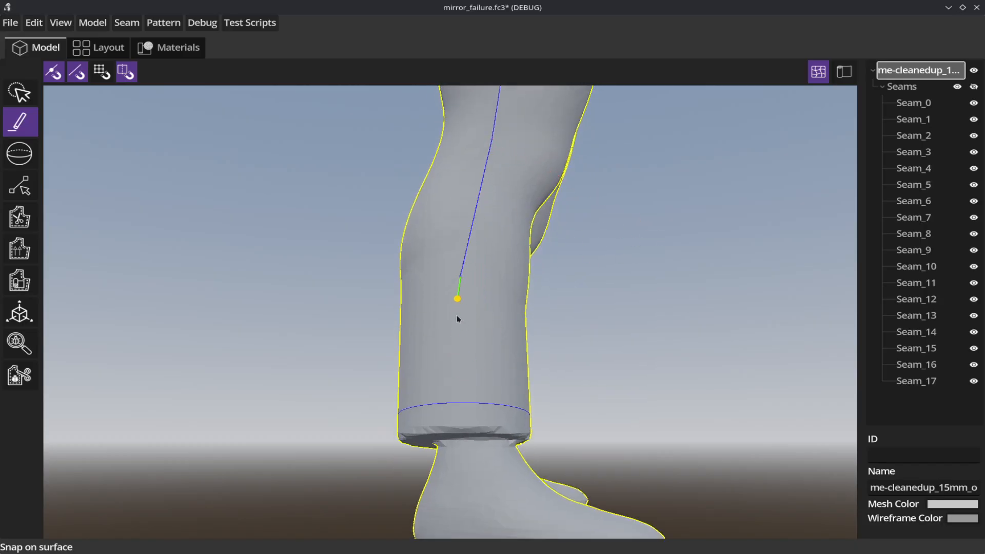
click(460, 407)
middle_drag(453, 408, 422, 308)
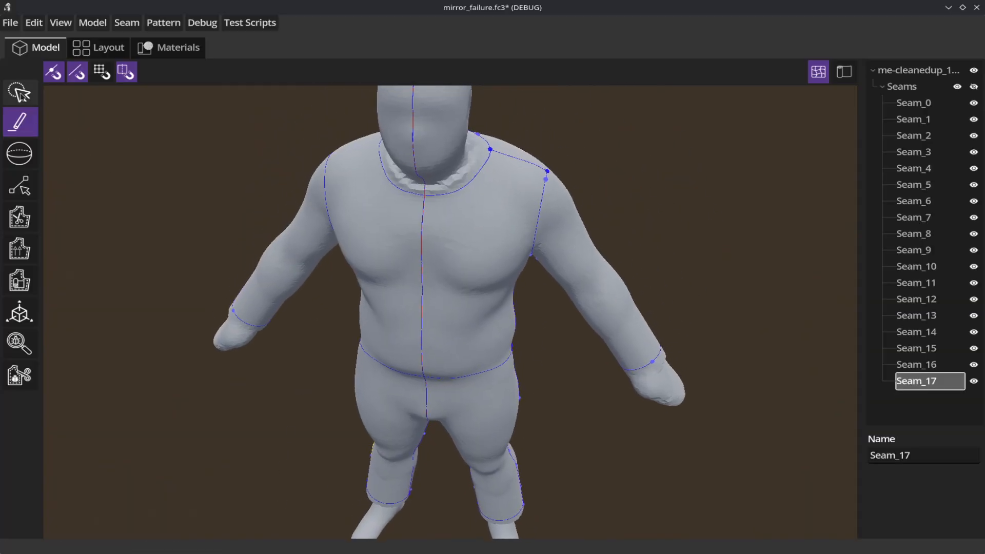
- Mirror the left shoulder seam between the neck and armhole about the Center Z snapline
click(20, 93)
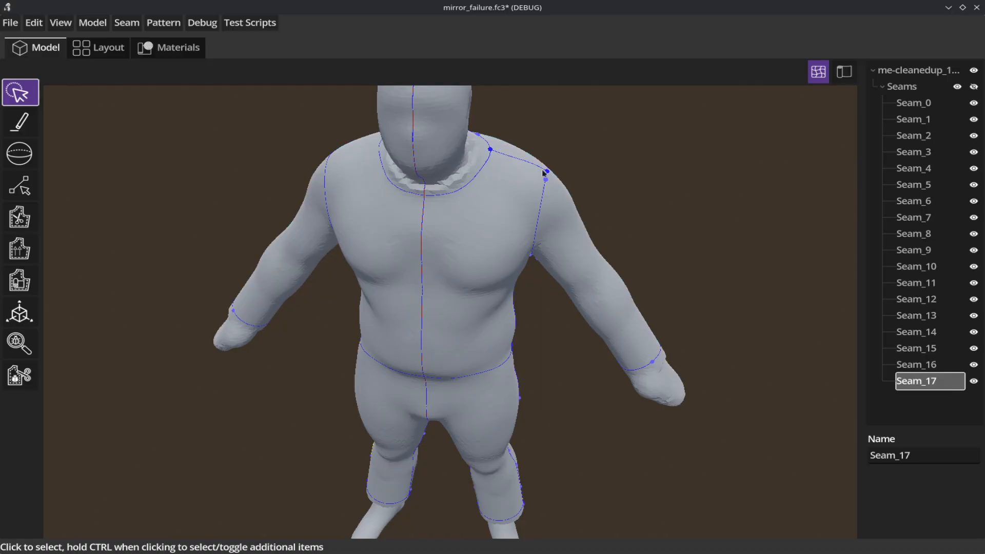
click(502, 153)
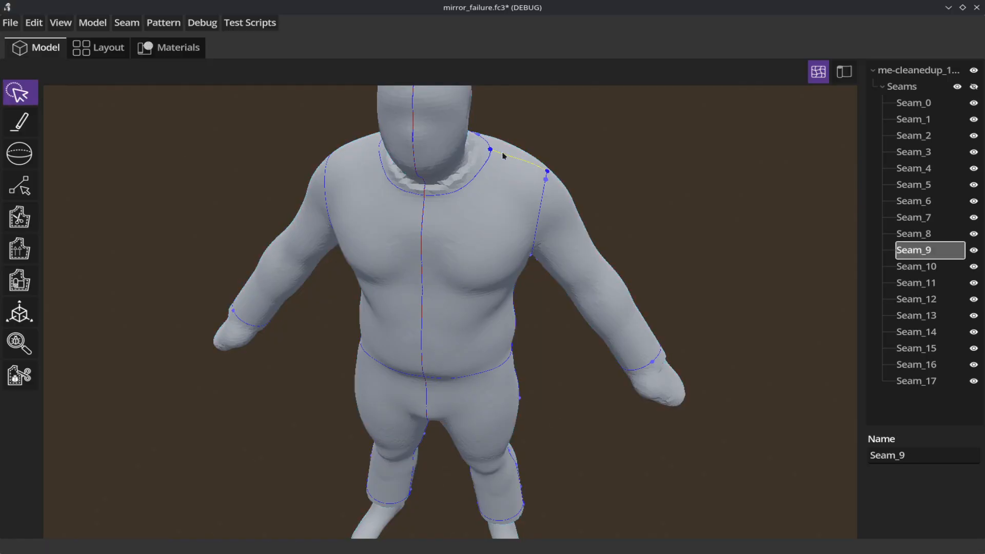
right_click(907, 248)
mouse_move(903, 291)
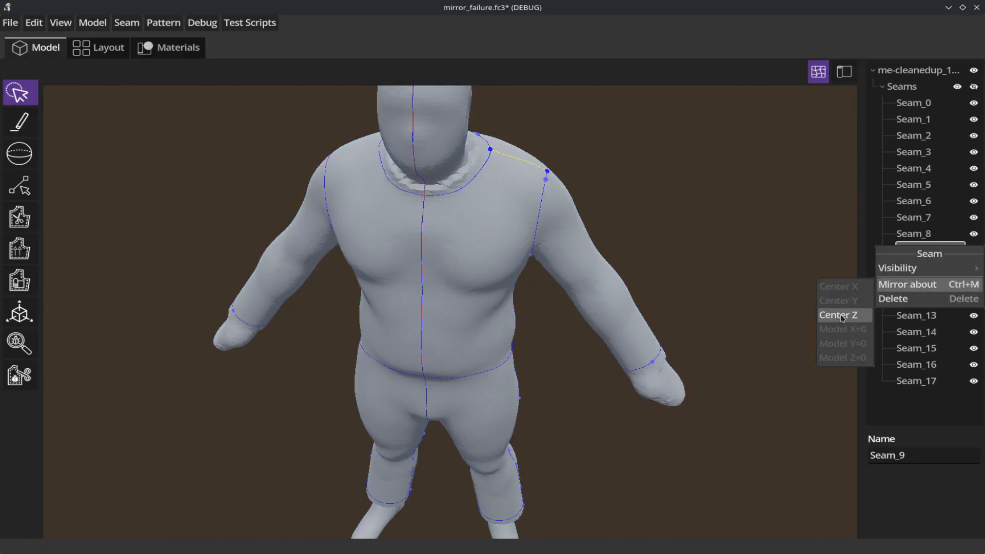
click(842, 315)
- Mirror the left sleeve's underarm seam between the armhole and wrist about the Center Z snapline
middle_drag(691, 244, 618, 329)
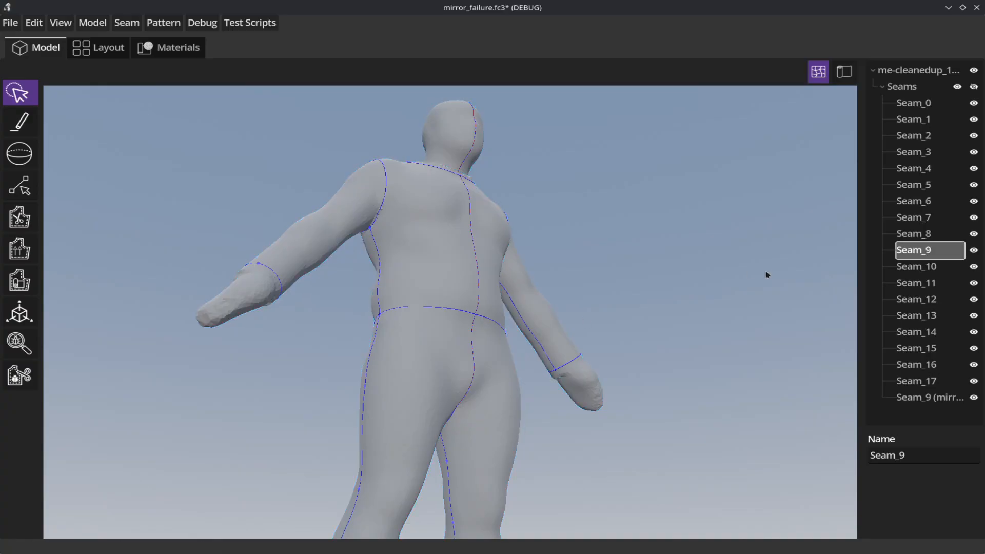
scroll(646, 411, up, 5)
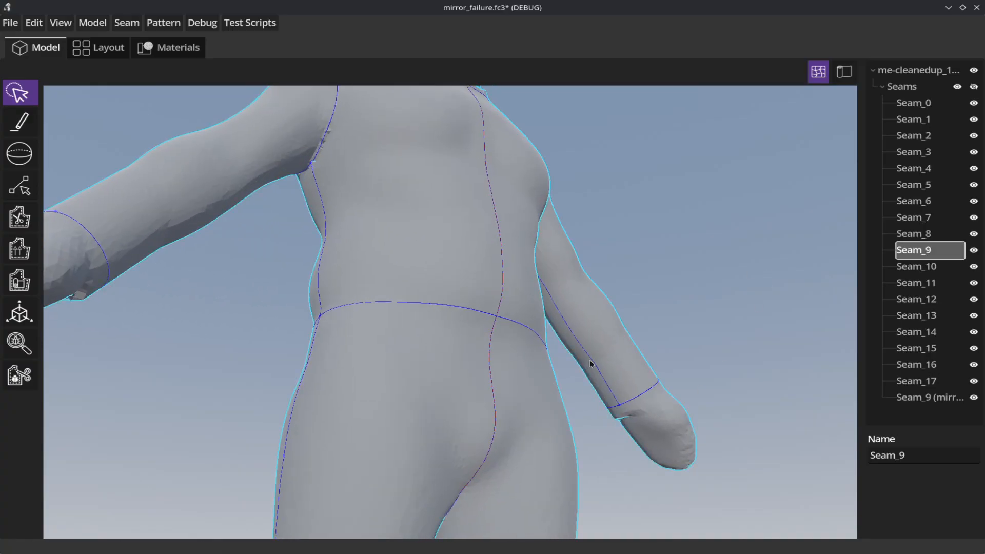
click(590, 362)
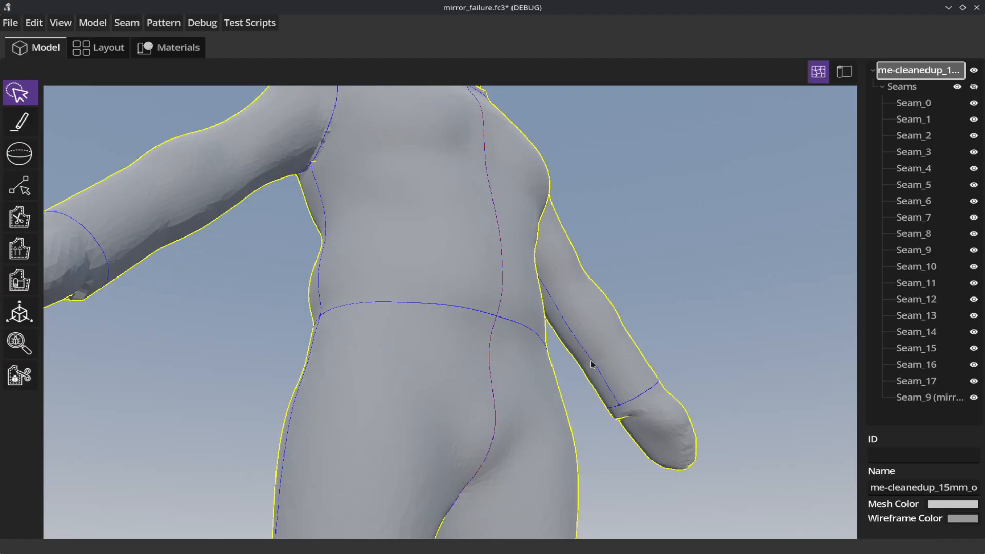
click(593, 364)
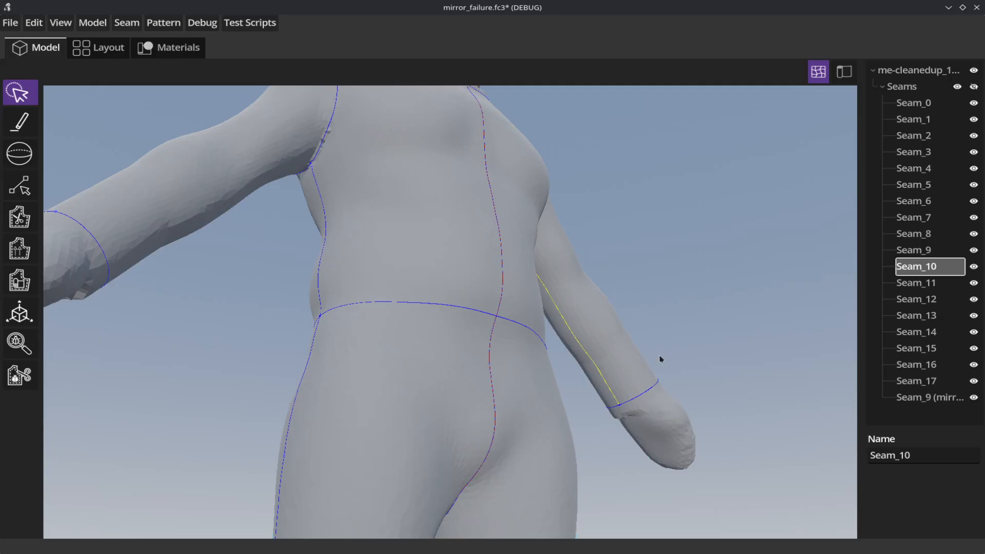
right_click(905, 270)
mouse_move(922, 314)
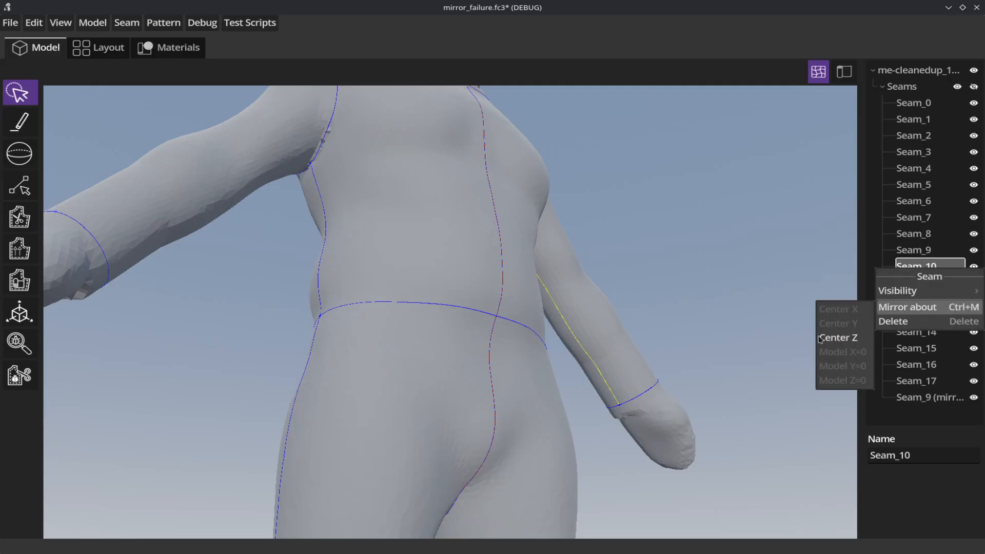
click(837, 338)
- Examine the seams on both arms, the torso and the legs from several angles
middle_drag(694, 210, 602, 397)
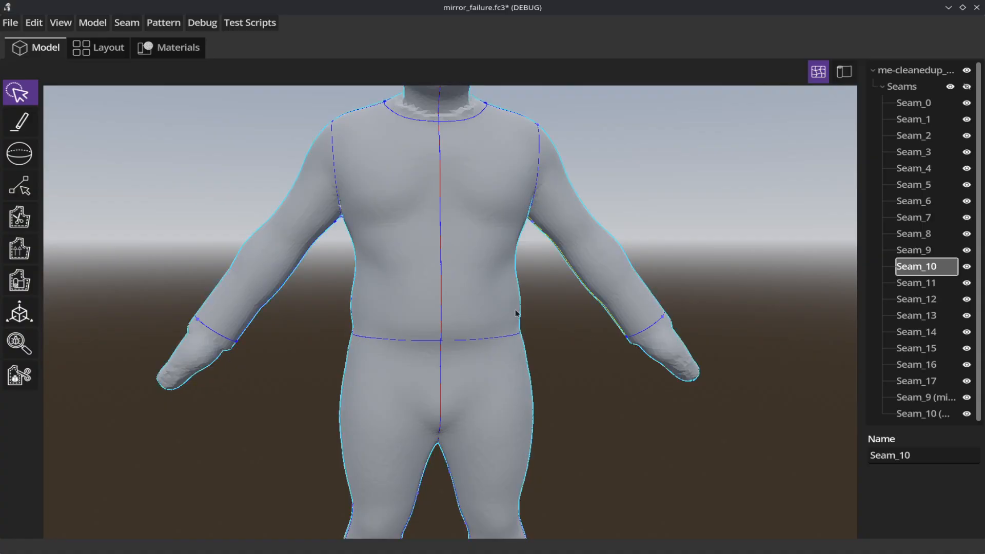
middle_drag(627, 382, 681, 367)
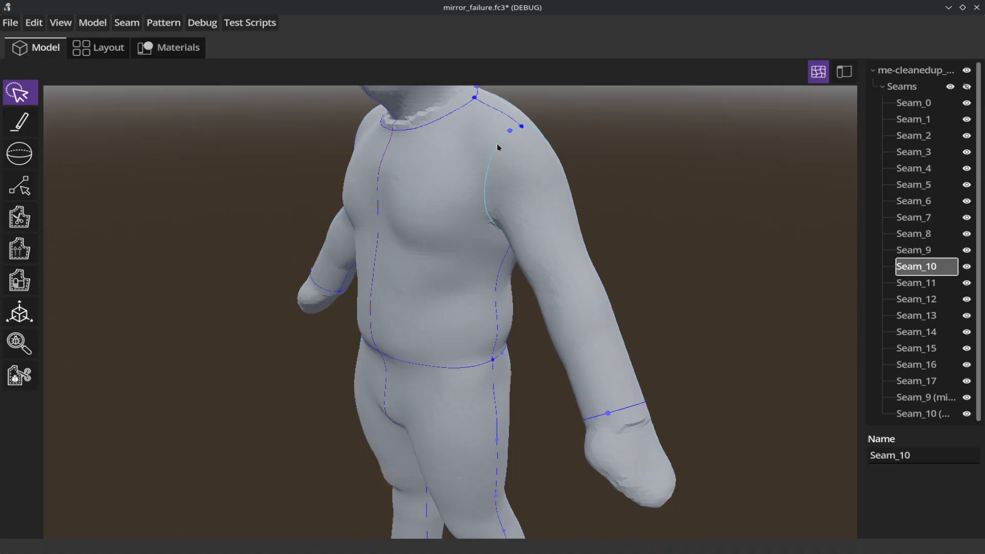
middle_drag(292, 389, 272, 398)
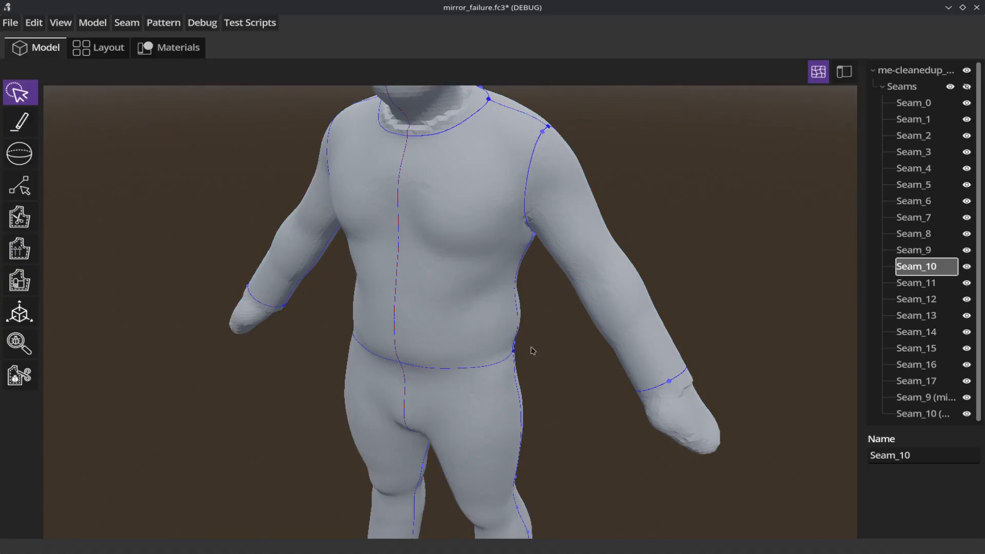
scroll(539, 356, down, 5)
scroll(540, 360, down, 5)
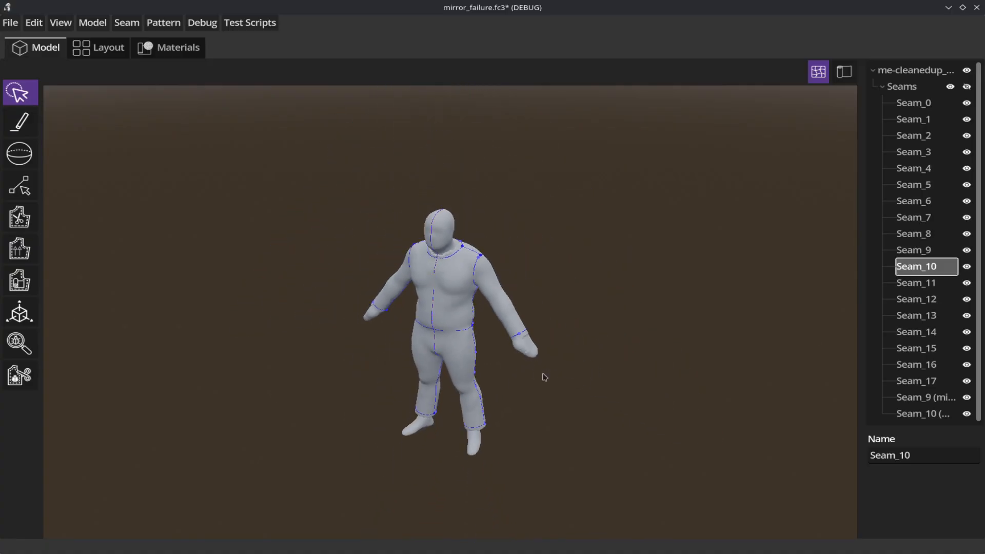
scroll(678, 407, up, 6)
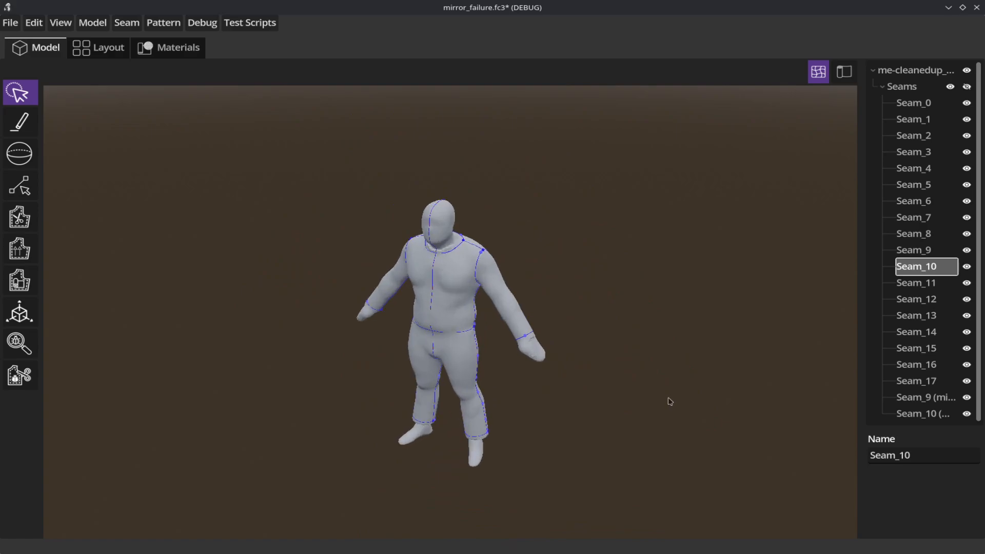
scroll(611, 402, up, 5)
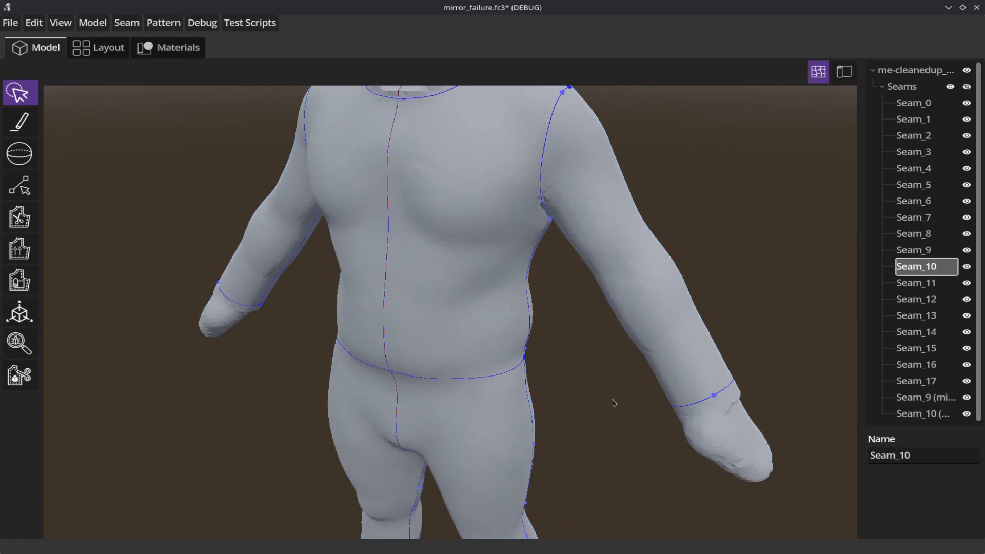
- Save the document and cut a pattern piece from the left front torso with an upward grain direction
click(17, 222)
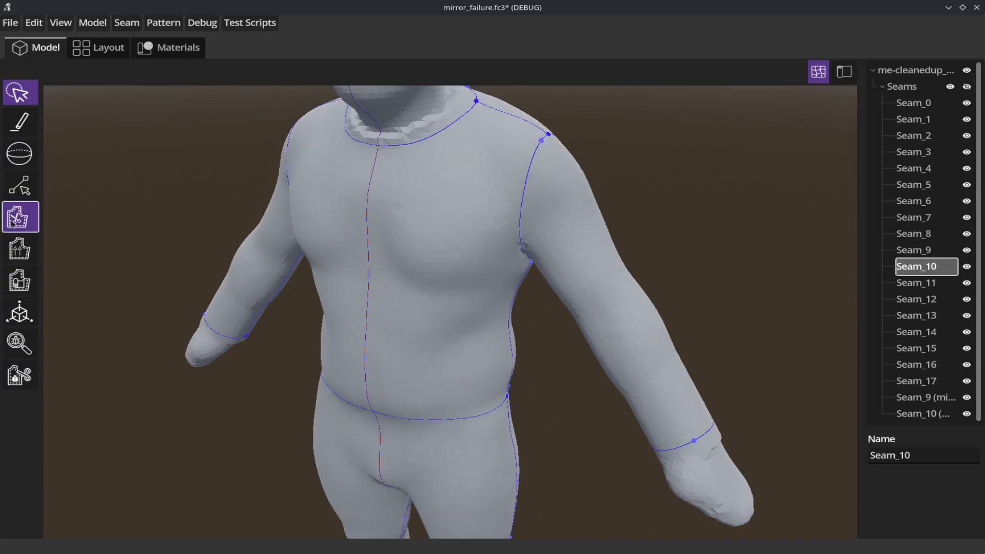
key(ctrl+s)
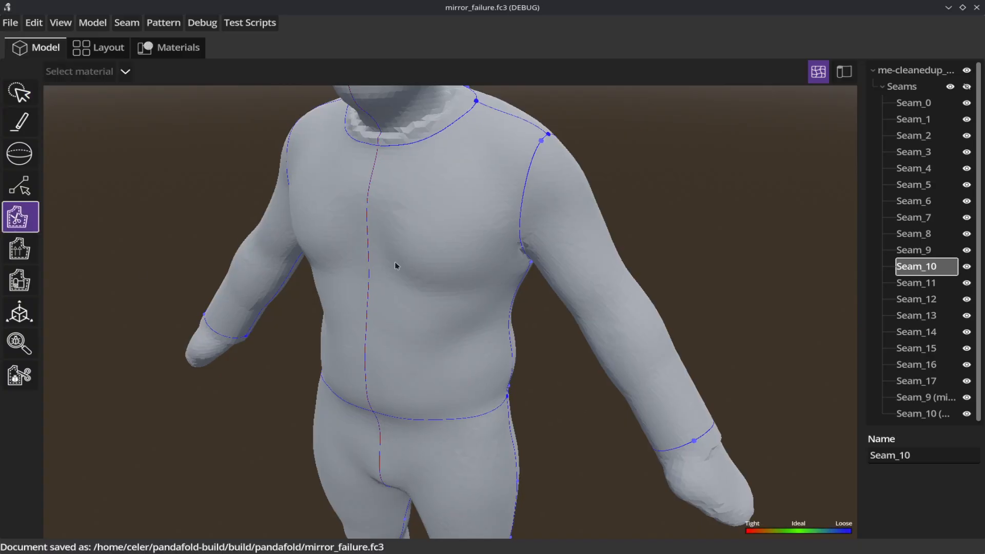
drag(429, 310, 431, 270)
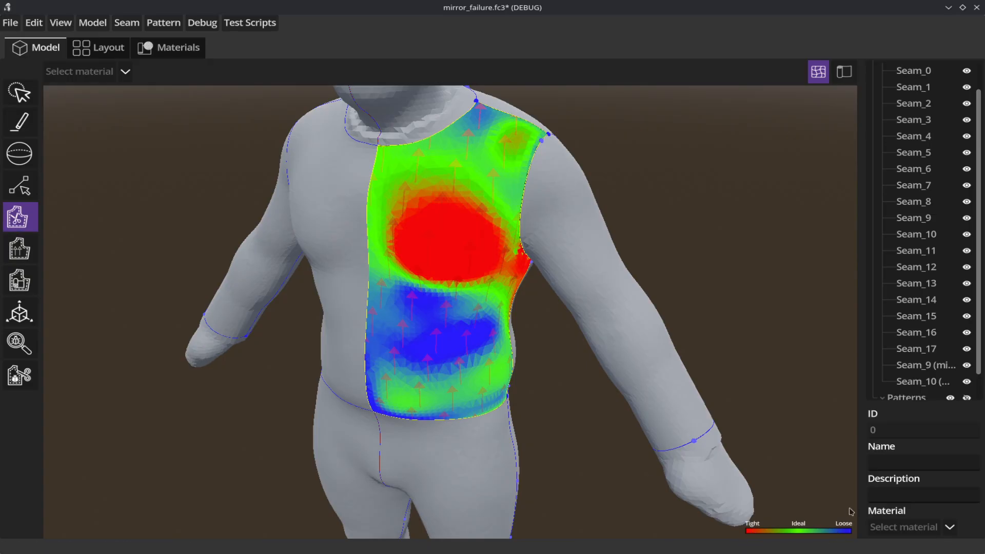
- Cut a pattern piece from the left back torso between the neck, armhole, waist and center seams
middle_drag(621, 429, 415, 423)
middle_drag(642, 417, 414, 432)
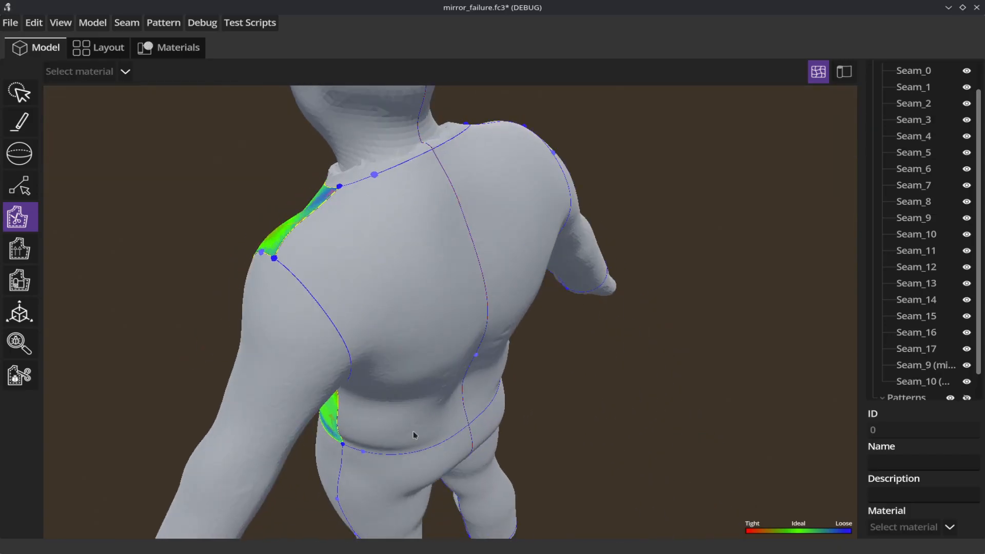
click(345, 310)
middle_drag(136, 229, 202, 231)
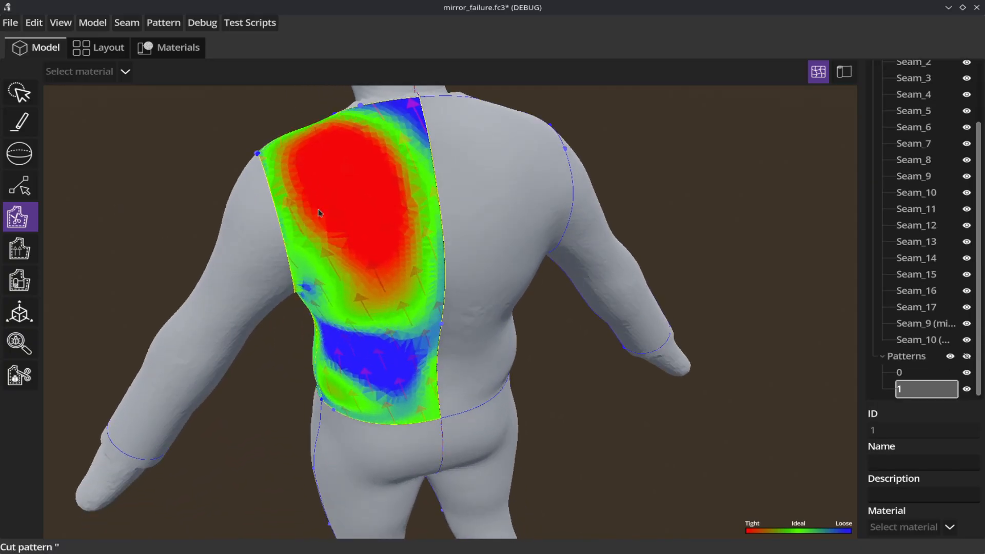
- Cut pattern pieces for the left sleeve and for the back and front of the left leg
middle_drag(238, 374, 204, 394)
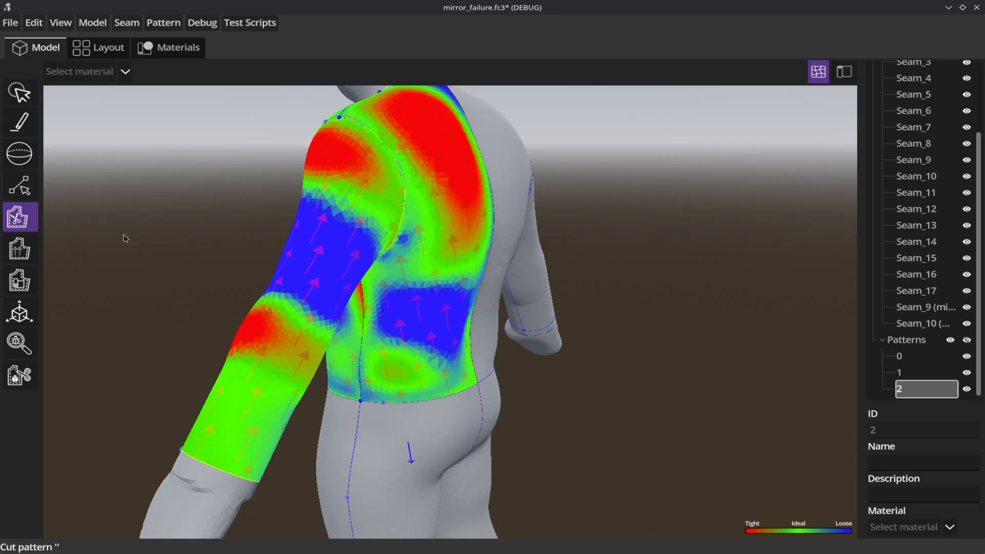
middle_drag(65, 246, 240, 334)
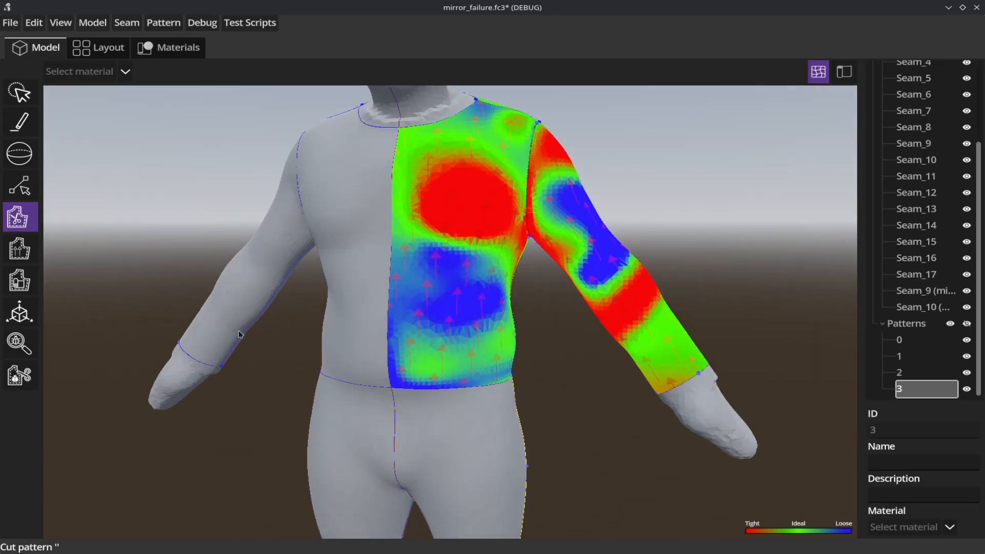
click(452, 416)
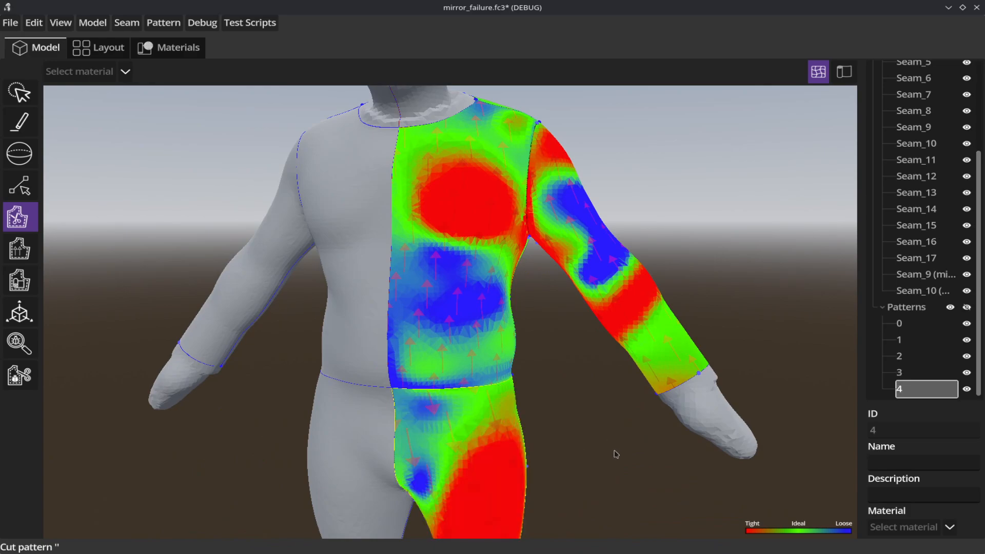
- Examine the tight and loose areas on the cut sleeve, torso and leg pieces from the front, side and back
scroll(612, 452, down, 4)
shift+middle_drag(585, 463, 509, 355)
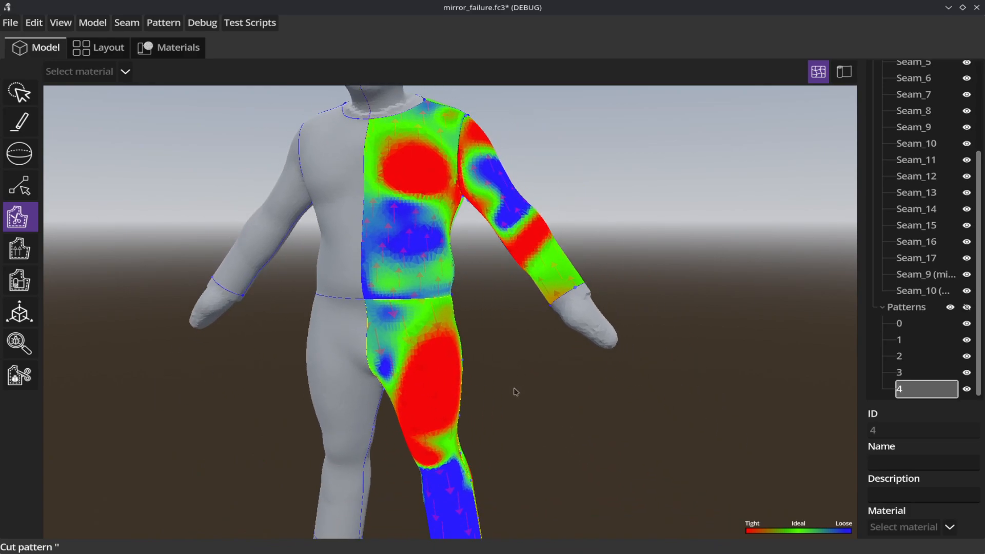
scroll(516, 393, down, 4)
shift+middle_drag(516, 395, 639, 325)
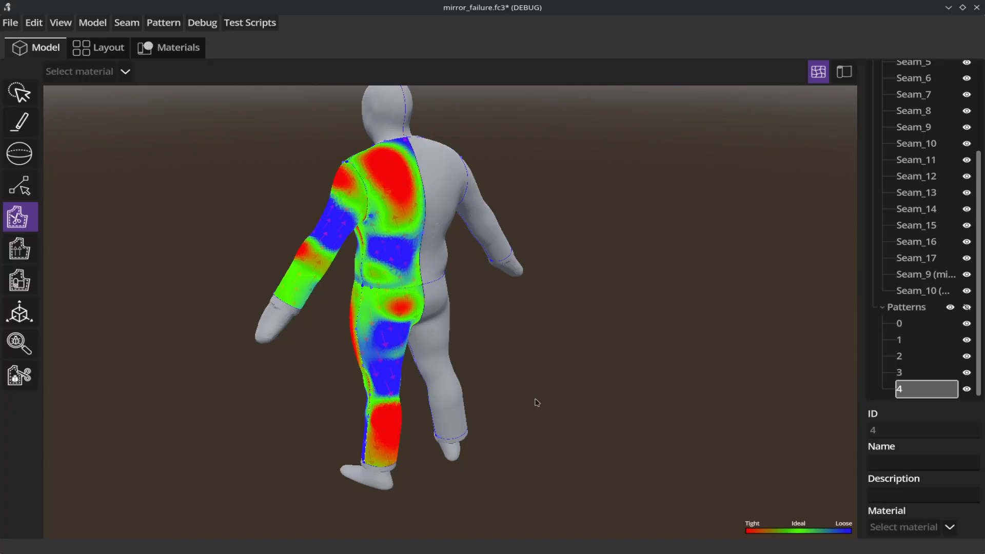
middle_drag(536, 353, 602, 353)
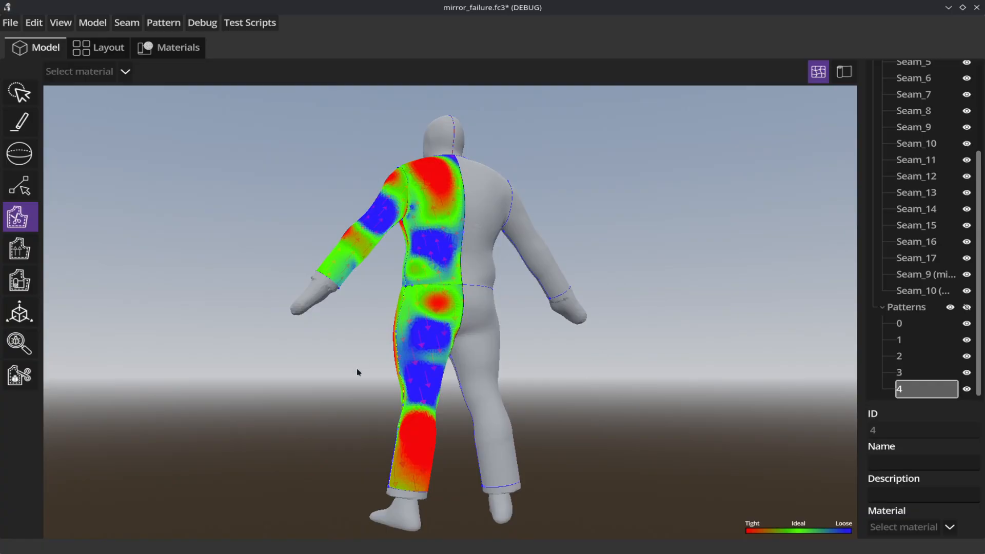
middle_drag(357, 372, 231, 468)
scroll(251, 444, up, 3)
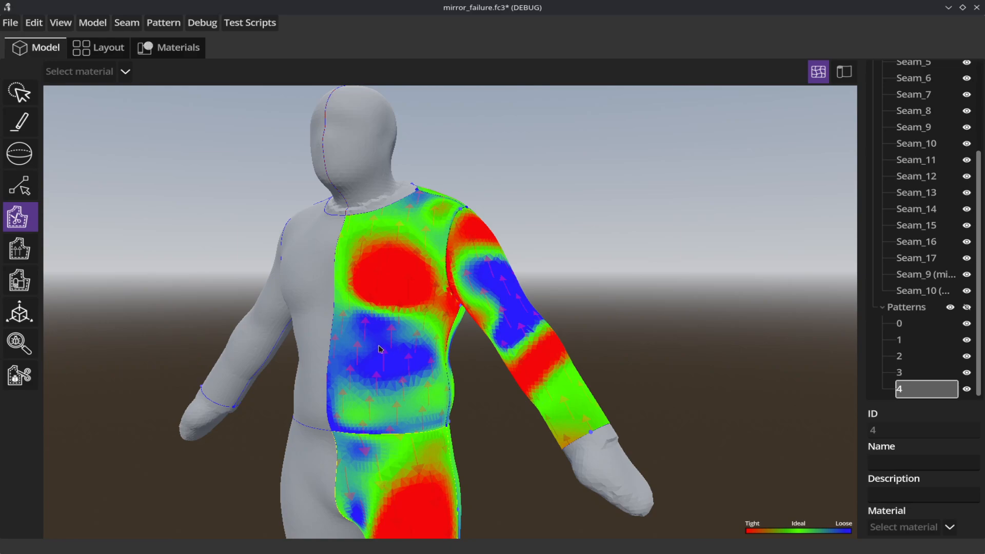
middle_drag(475, 435, 415, 304)
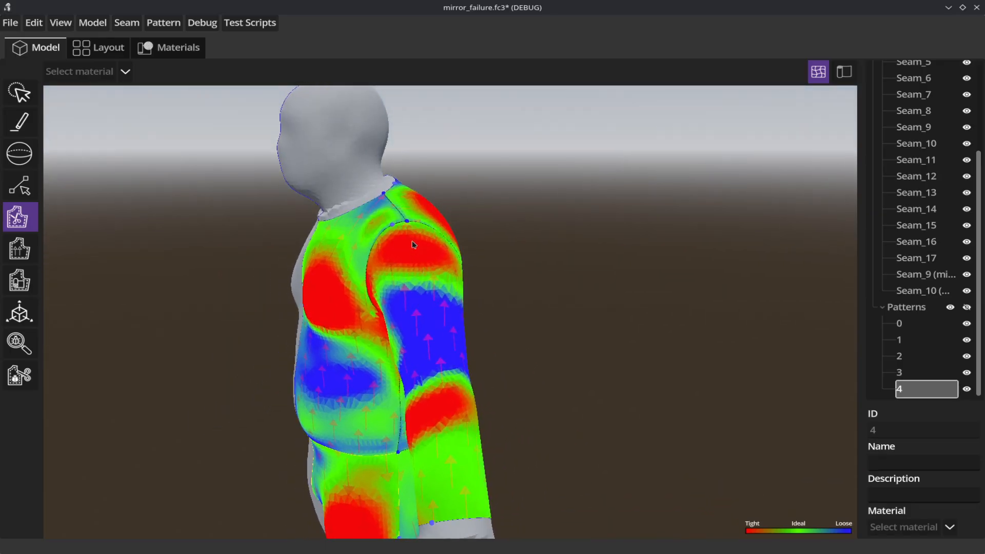
middle_drag(580, 279, 478, 282)
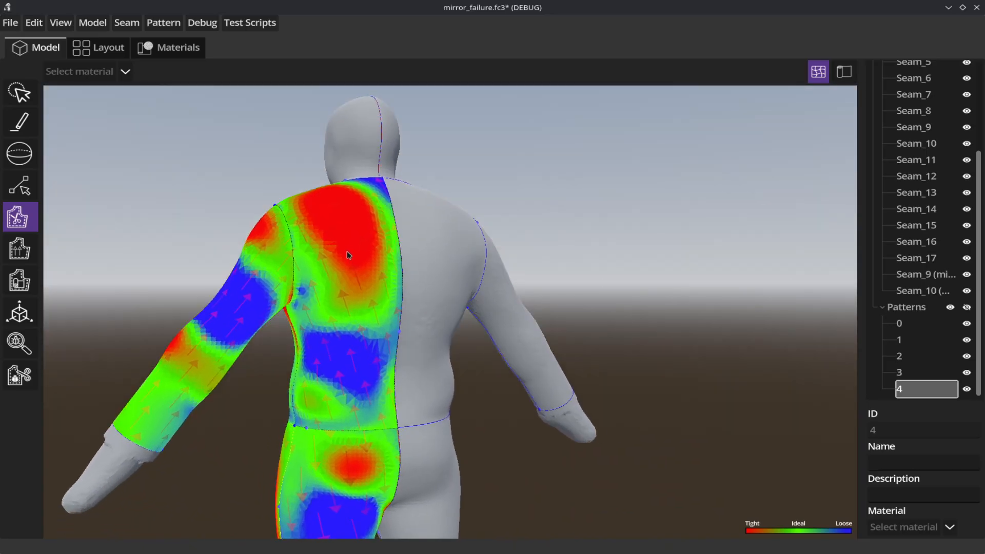
middle_drag(532, 472, 577, 242)
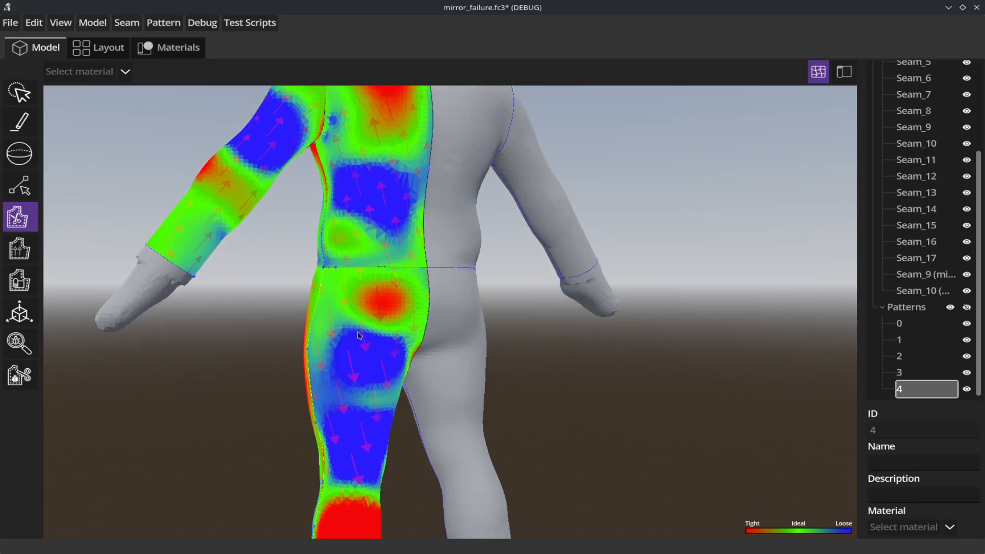
- In the layout, move leg pieces 4 and 3 out of the pile and rotate them upright side by side
middle_drag(304, 345, 171, 389)
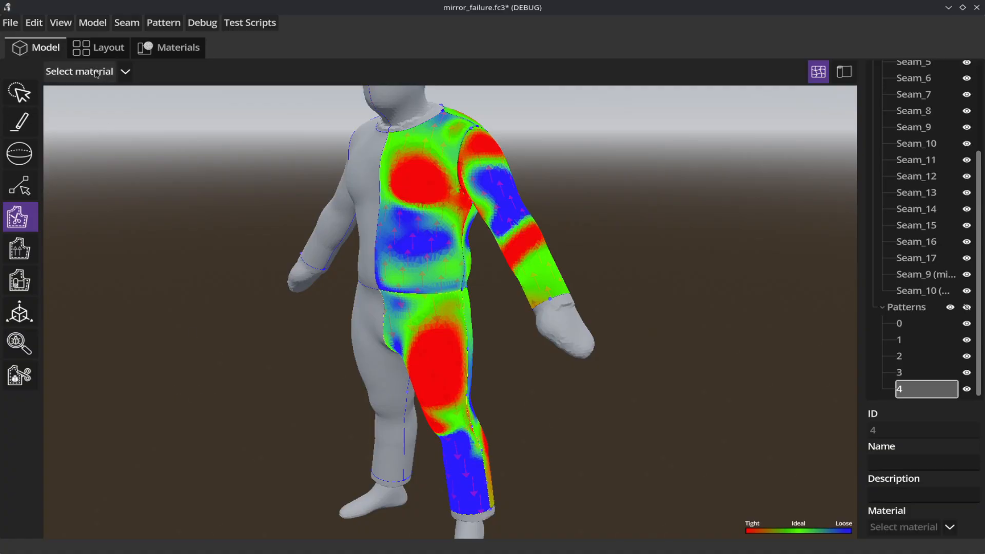
click(98, 47)
scroll(279, 340, down, 2)
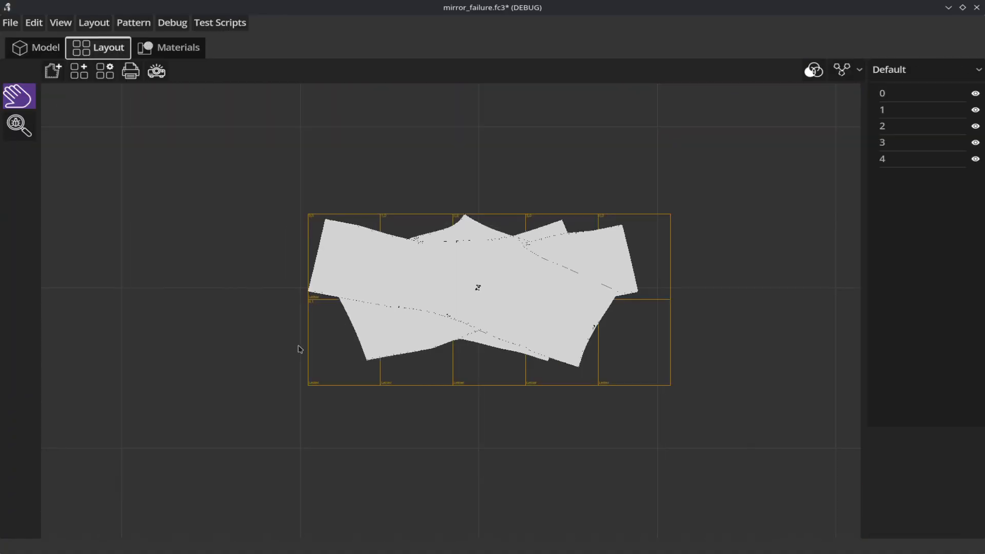
scroll(288, 341, up, 3)
click(506, 303)
drag(501, 316, 314, 494)
scroll(532, 479, down, 2)
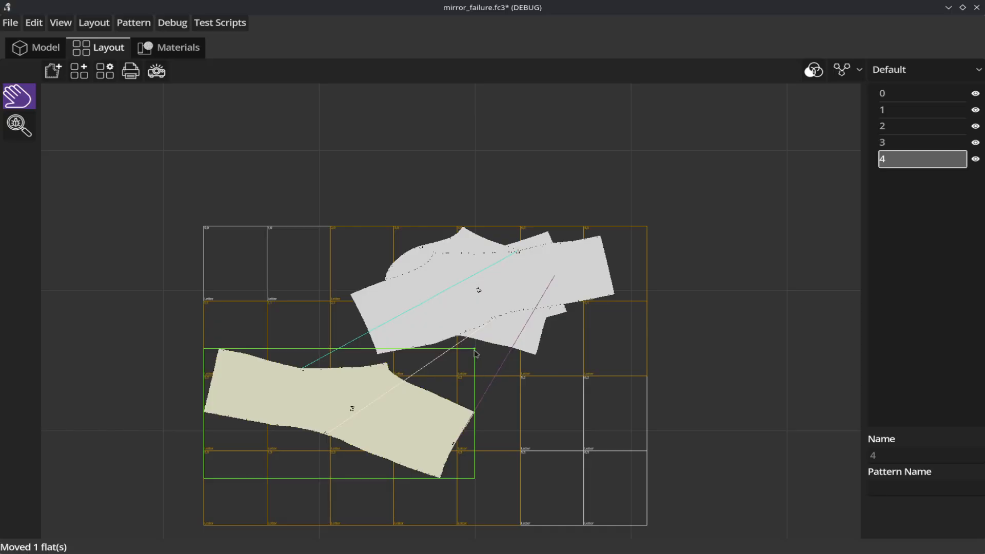
drag(476, 352, 224, 334)
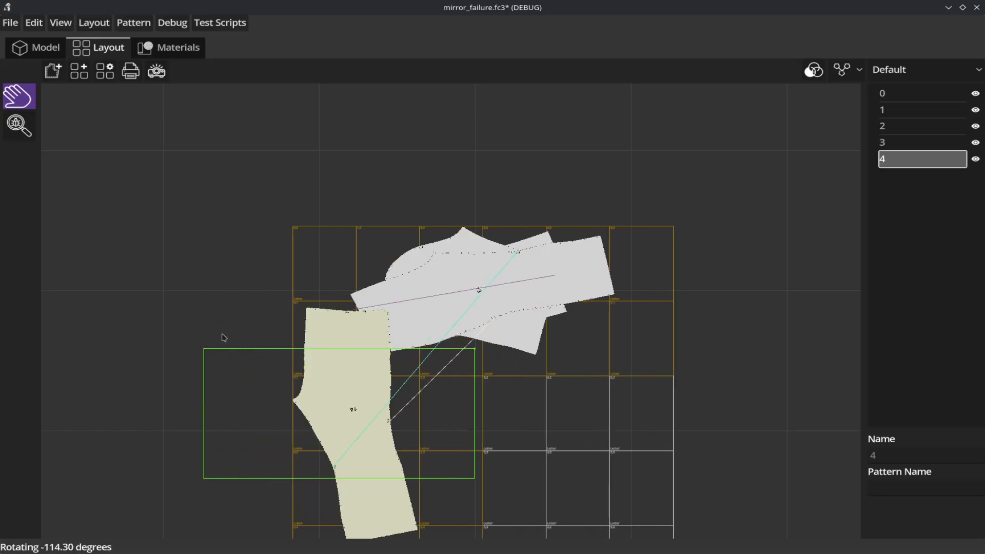
drag(360, 383, 255, 448)
drag(472, 288, 406, 418)
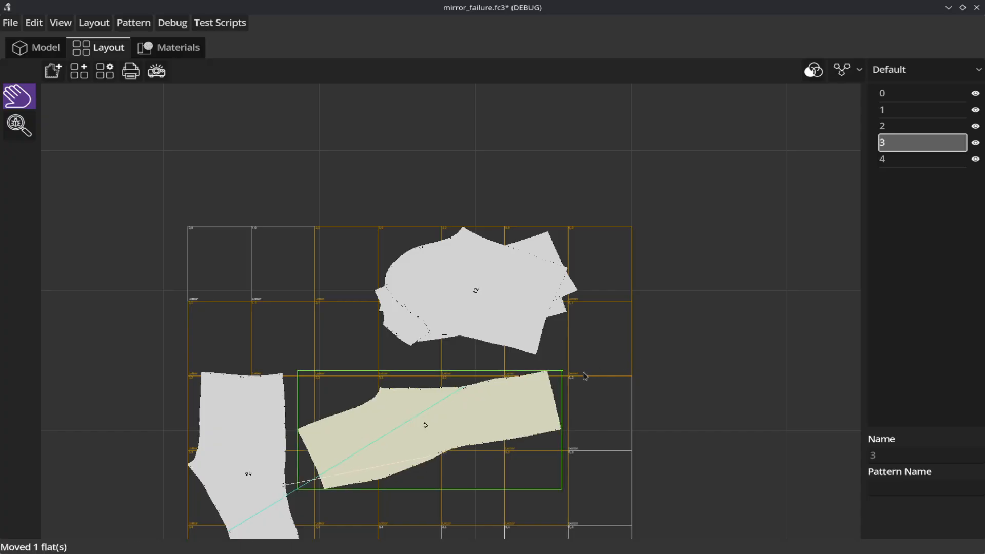
drag(562, 374, 368, 472)
- Move sleeve piece 2 off the pile to the upper area and rotate torso piece 1 upright above leg piece 3
click(523, 291)
drag(523, 290, 368, 170)
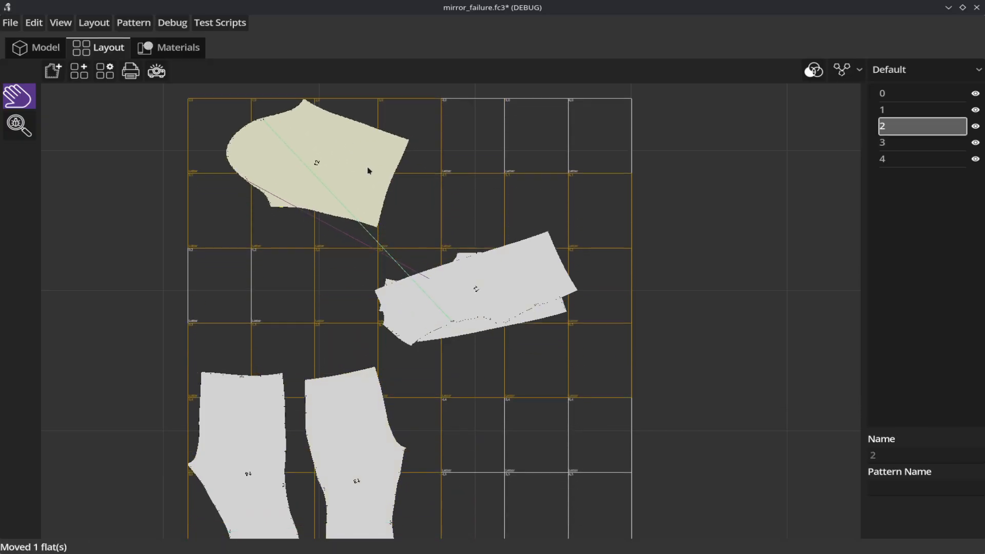
click(516, 276)
drag(483, 282, 300, 280)
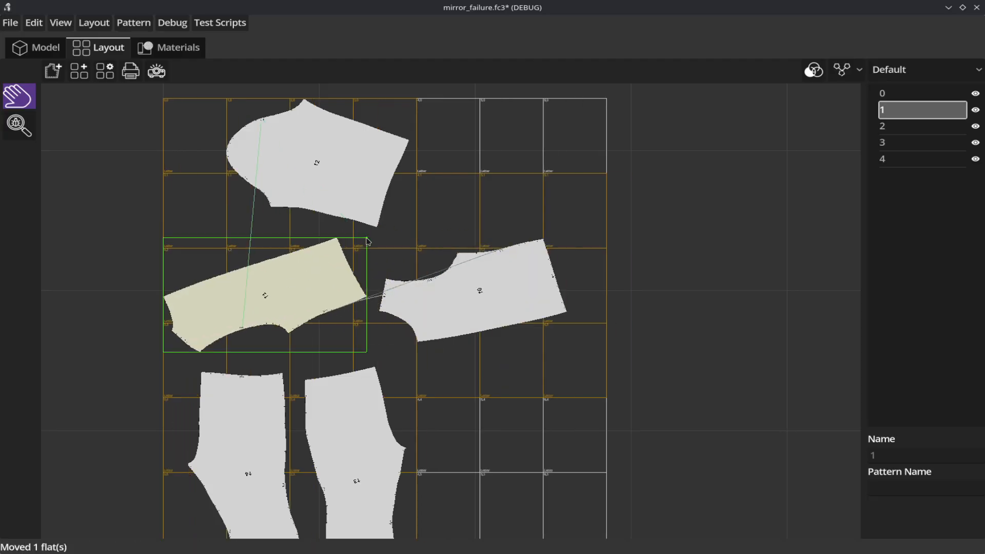
middle_drag(367, 241, 358, 290)
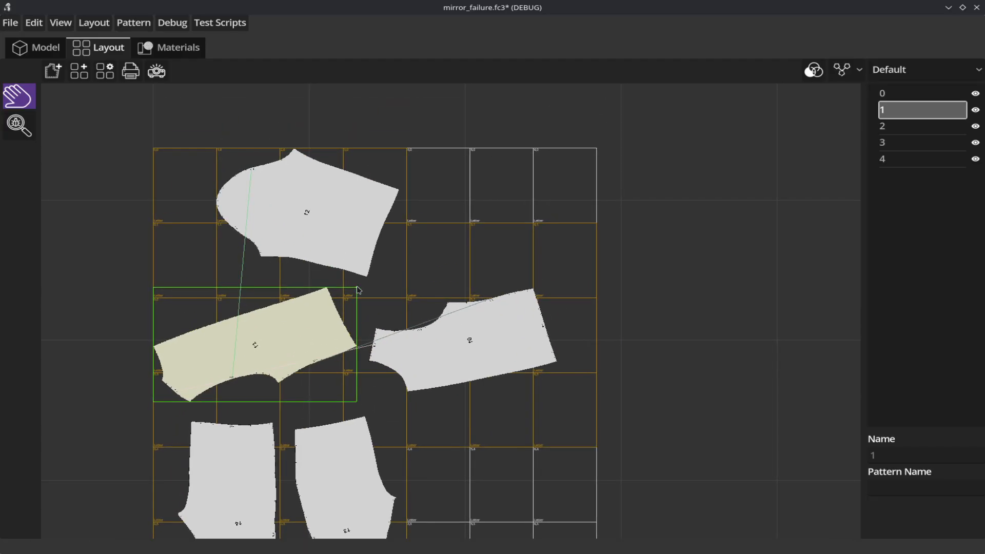
drag(357, 290, 330, 339)
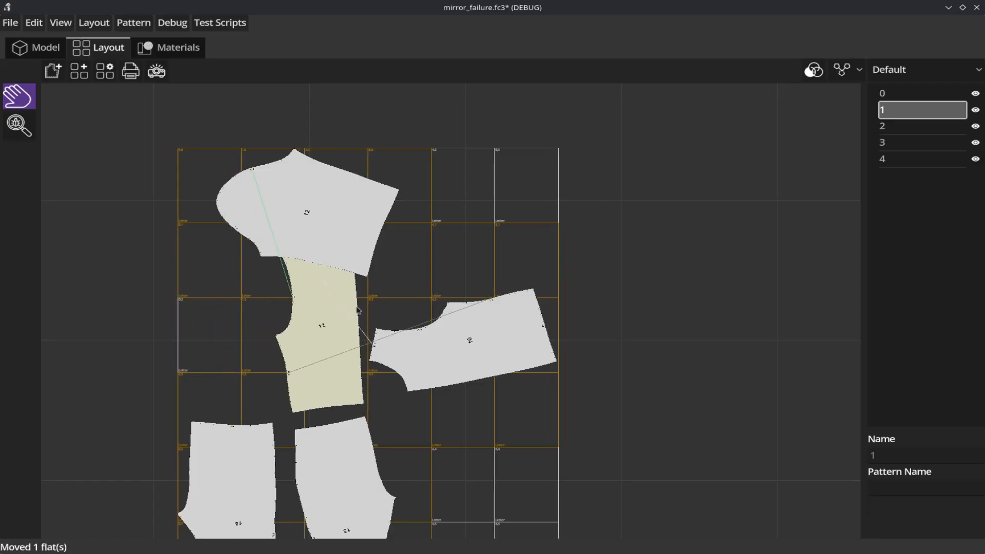
- Rotate torso piece 0 upright and place it above leg piece 4, beside torso piece 1
click(477, 363)
scroll(418, 346, up, 4)
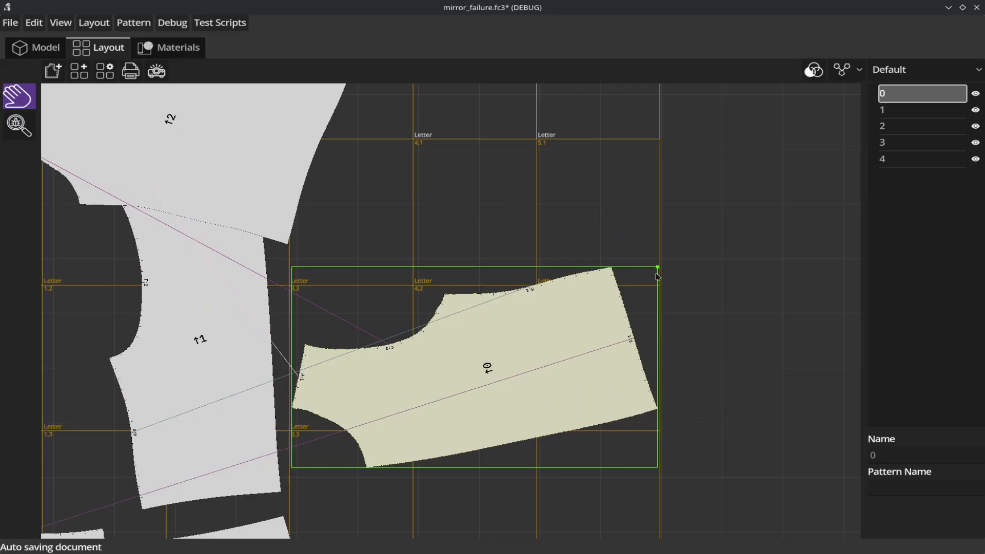
drag(658, 276, 34, 409)
scroll(376, 425, down, 2)
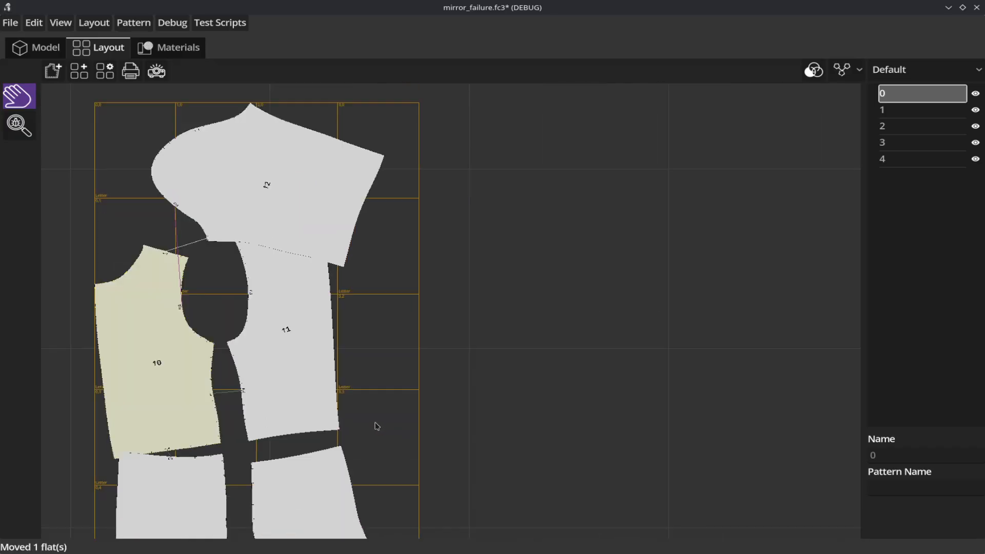
scroll(369, 421, down, 1)
middle_drag(403, 347, 502, 326)
drag(319, 354, 318, 340)
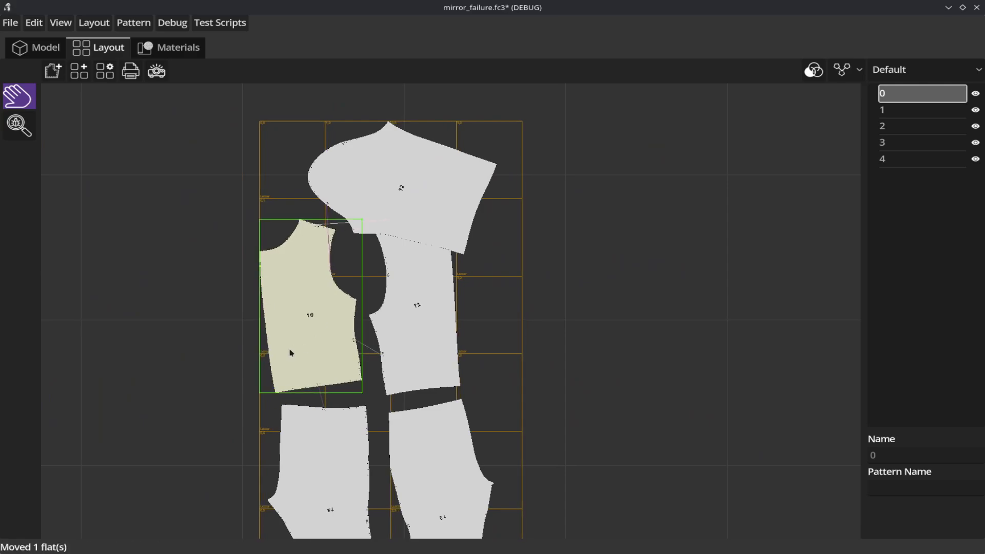
- Move sleeve piece 2 clear above the torso pieces and rotate it so its cap faces the armholes
click(408, 191)
drag(440, 202, 398, 154)
scroll(487, 217, down, 1)
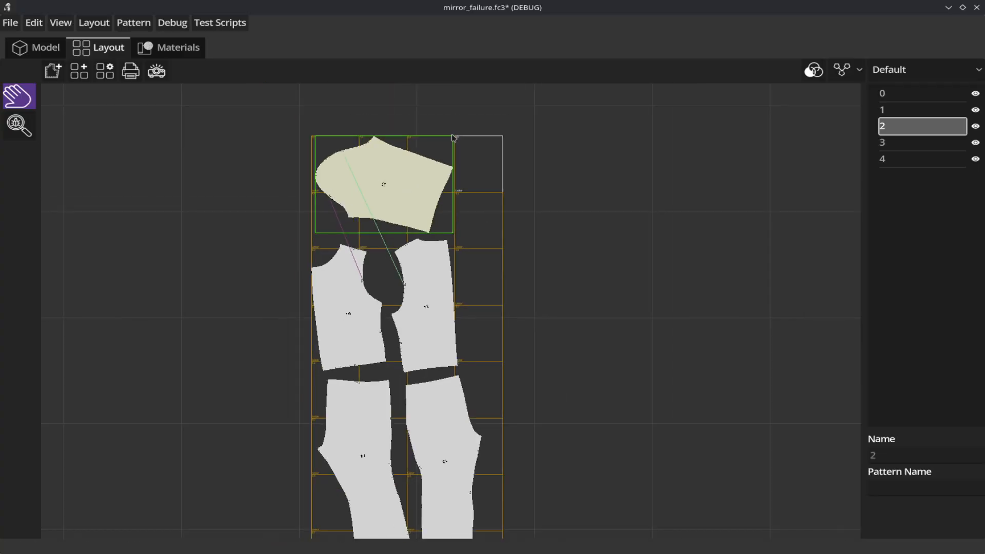
mouse_move(454, 138)
middle_down()
mouse_move(415, 113)
mouse_move(436, 134)
middle_up()
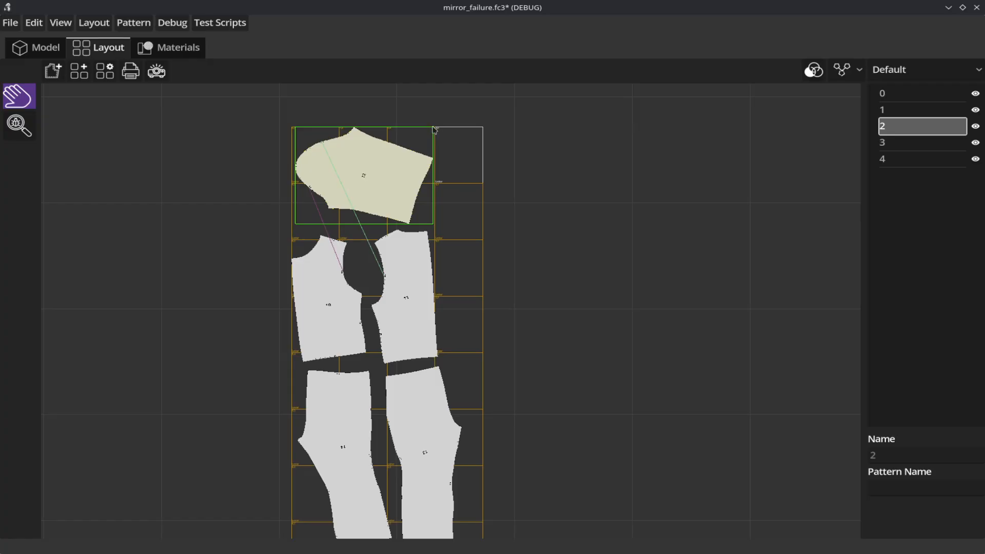
drag(433, 130, 523, 367)
- Examine the arranged pieces, the page grid and the seam markings linking the sleeve cap to the torso armholes
scroll(523, 367, up, 2)
scroll(433, 355, up, 2)
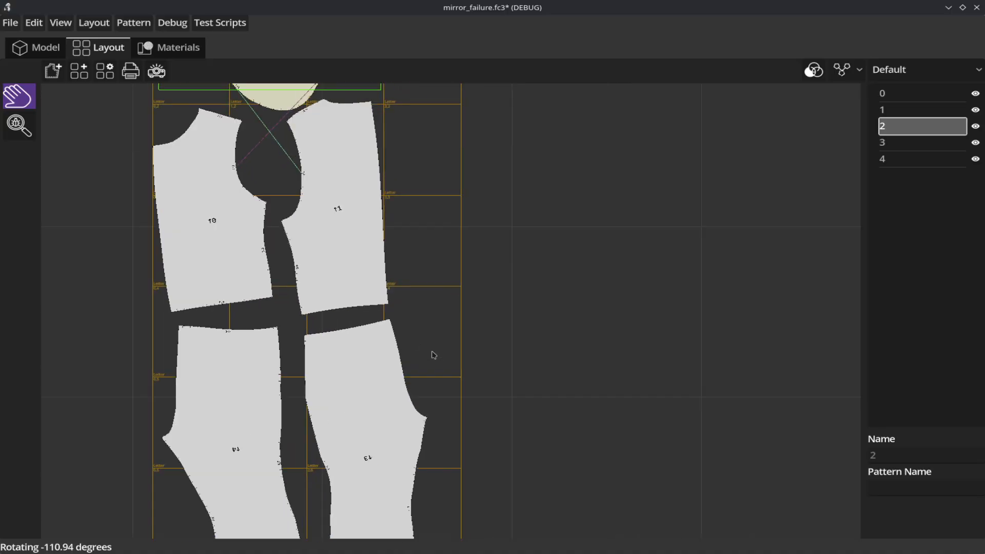
scroll(435, 351, up, 2)
scroll(536, 315, down, 2)
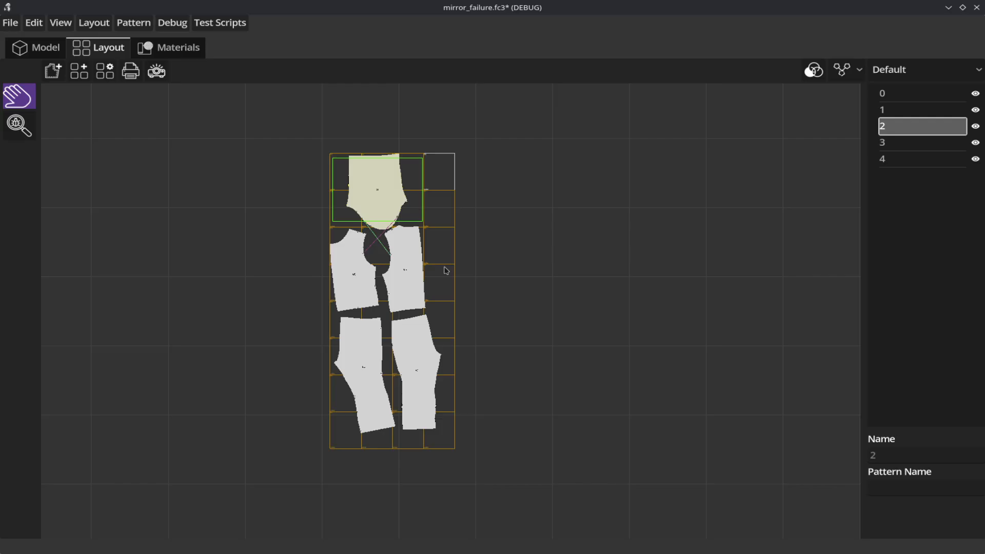
scroll(446, 270, up, 5)
drag(517, 138, 576, 309)
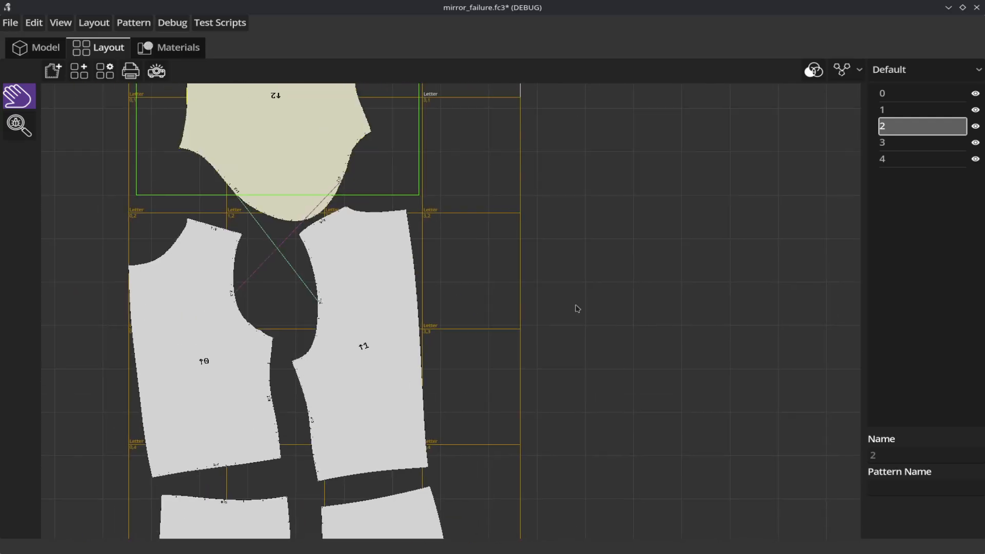
scroll(503, 241, up, 3)
drag(455, 211, 461, 355)
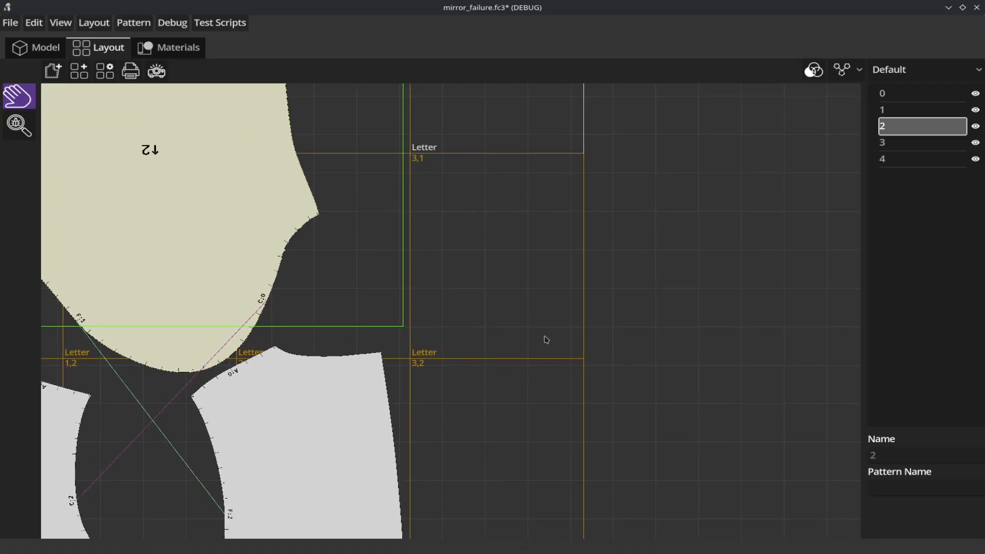
scroll(546, 341, down, 8)
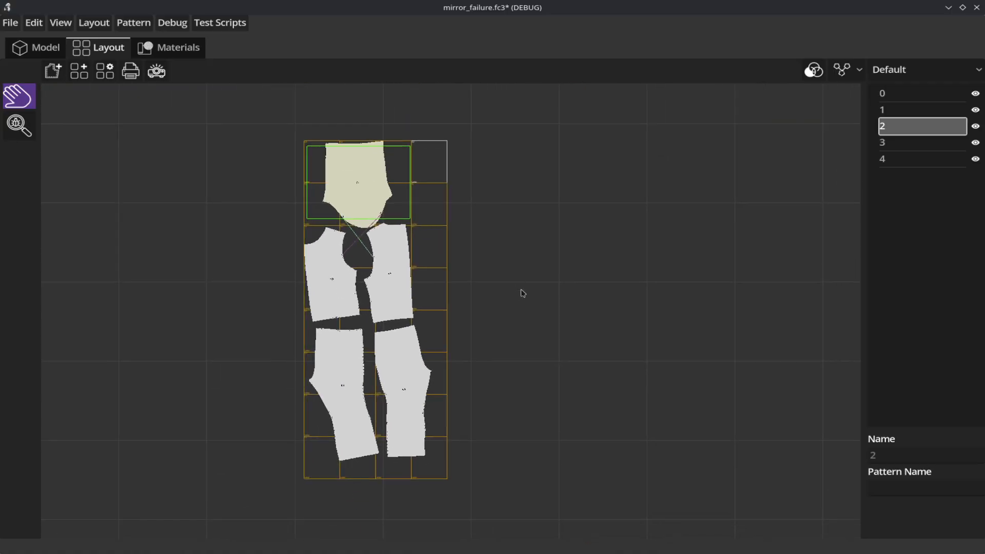
drag(523, 293, 539, 325)
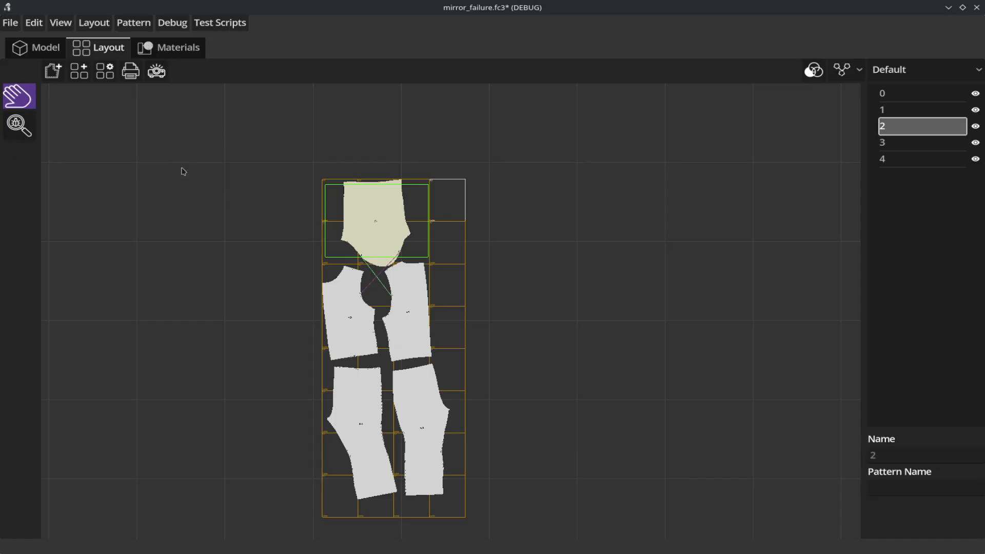
- Set the paper size of the layout's printer output to A4
click(113, 78)
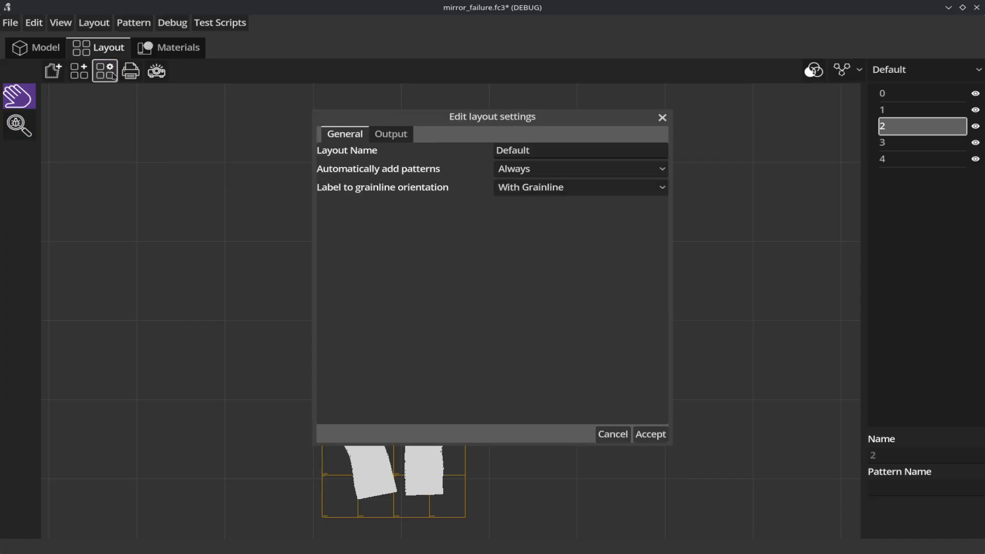
click(391, 134)
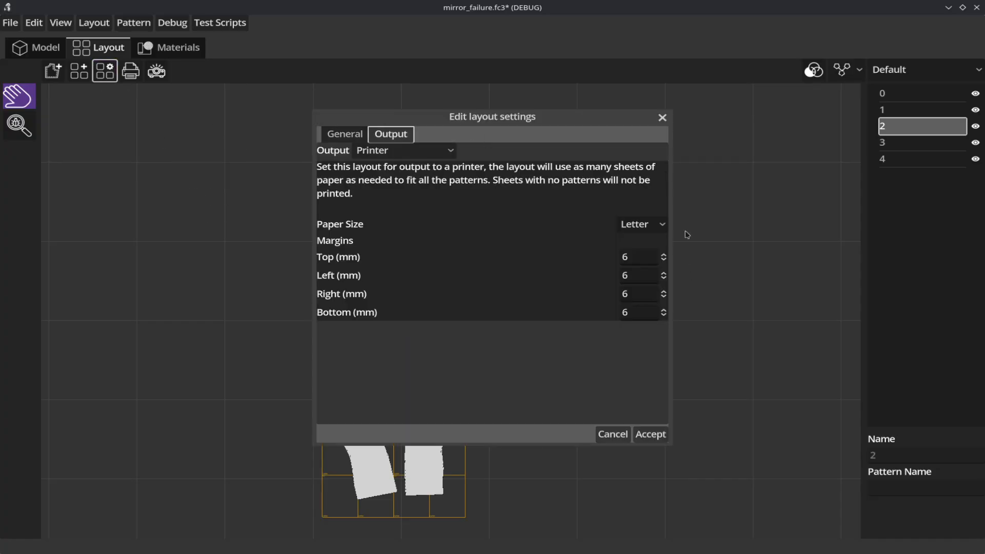
click(648, 225)
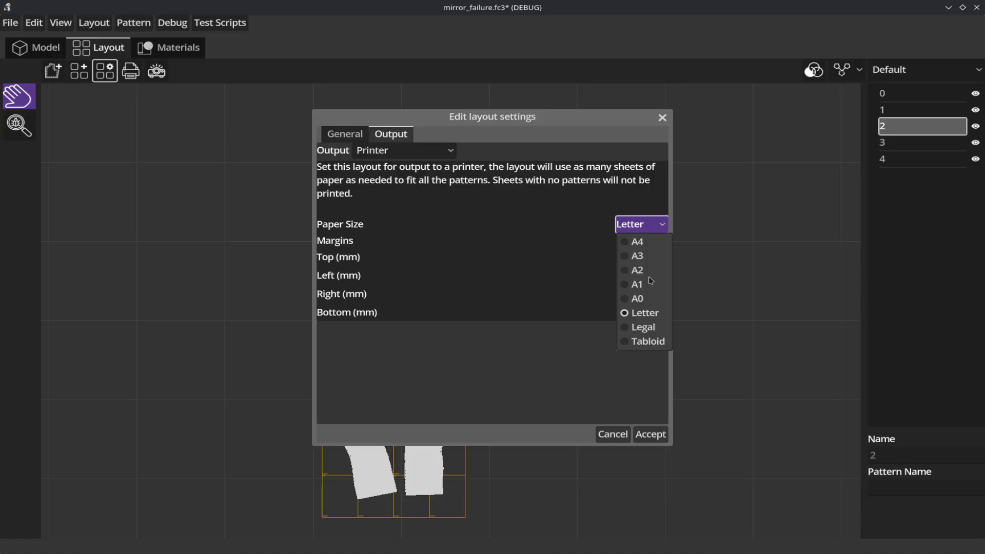
click(638, 241)
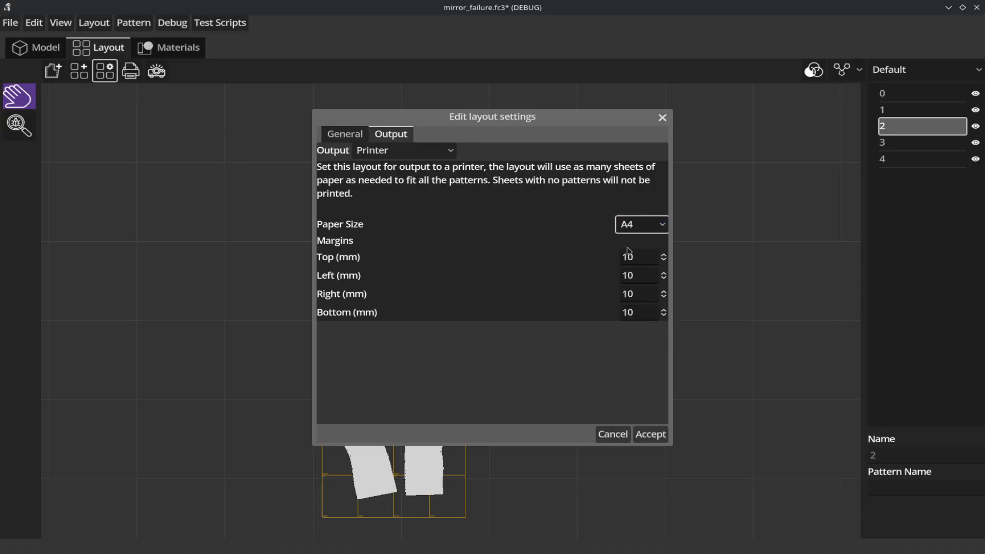
click(649, 440)
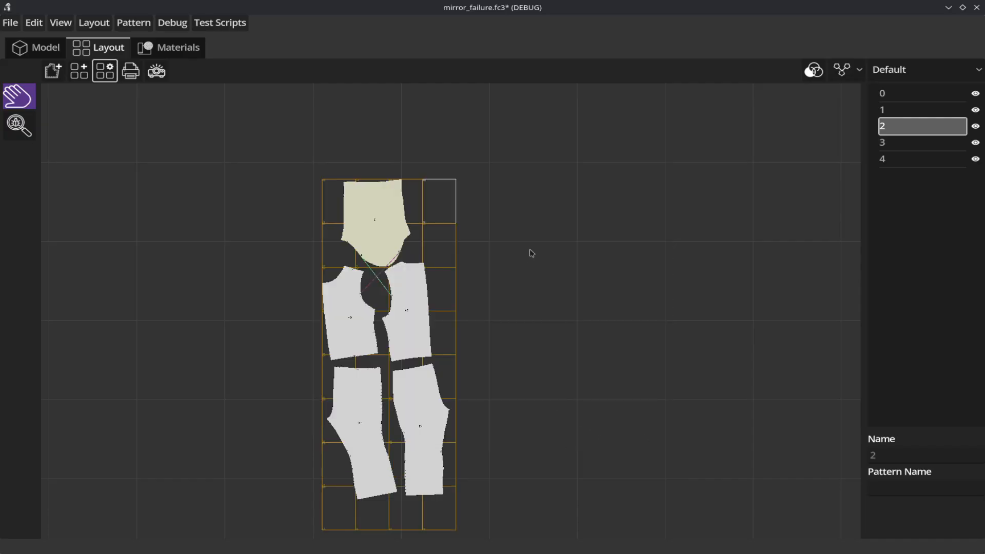
- Examine how the A4 page grid divides the sleeve, torso and leg pieces, up close and across the whole layout
scroll(581, 354, up, 11)
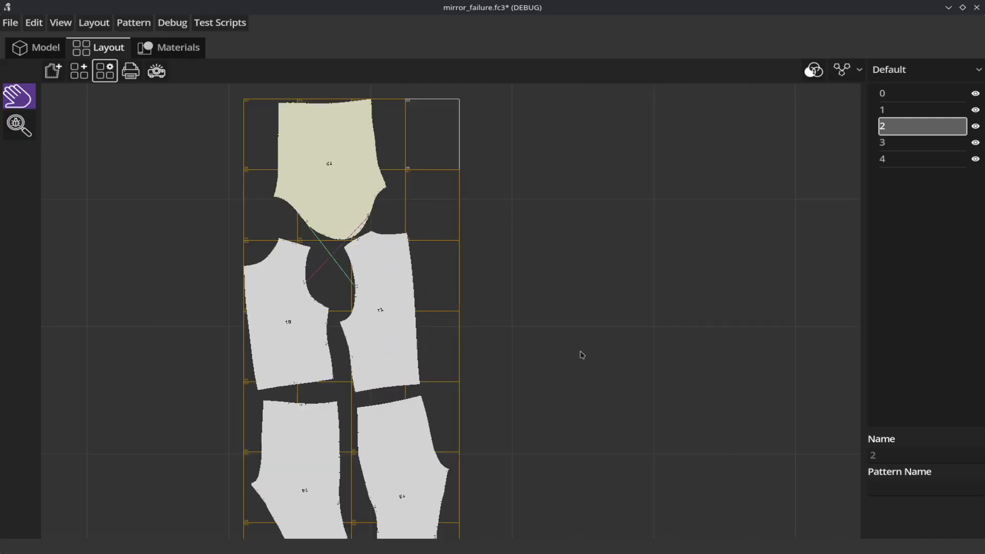
drag(563, 195, 588, 382)
scroll(565, 350, up, 5)
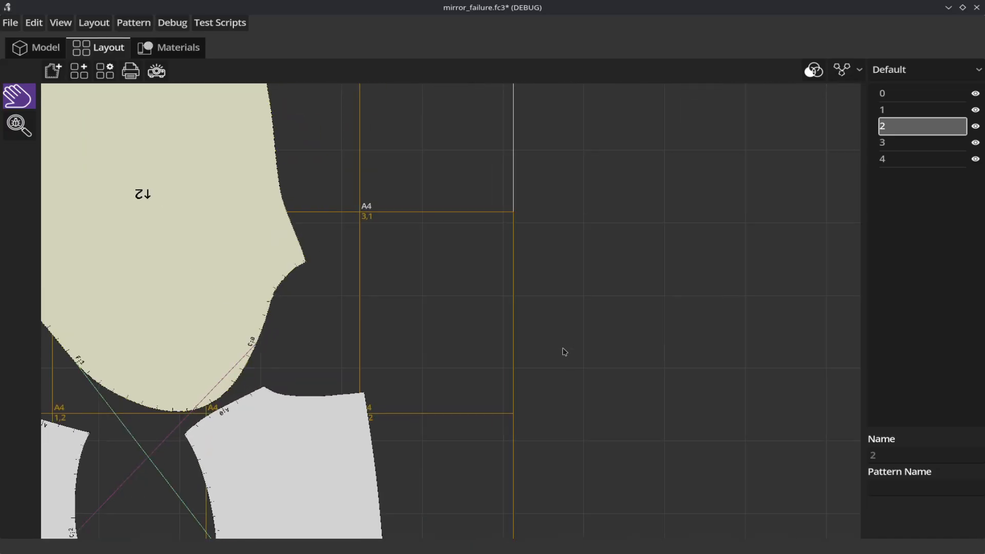
drag(513, 403, 712, 361)
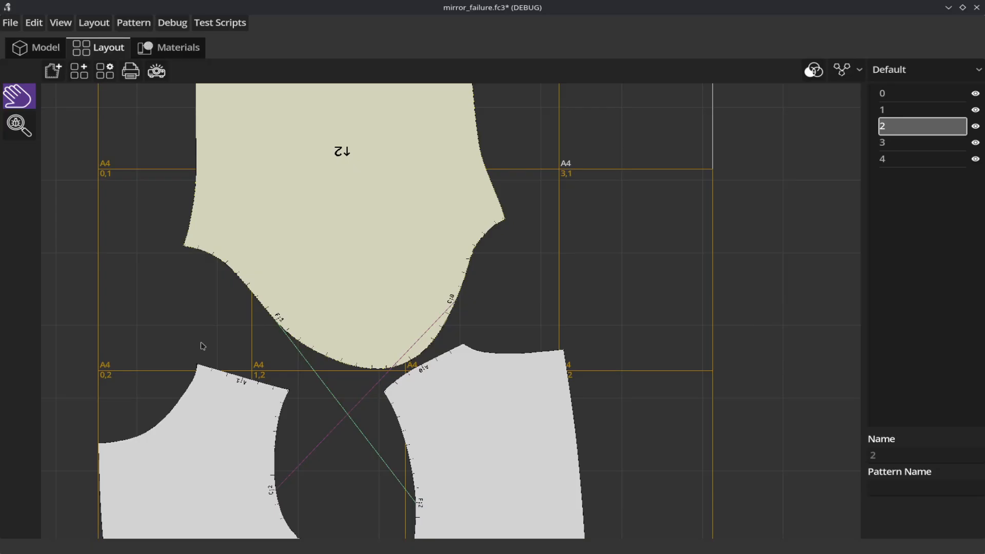
scroll(620, 282, down, 5)
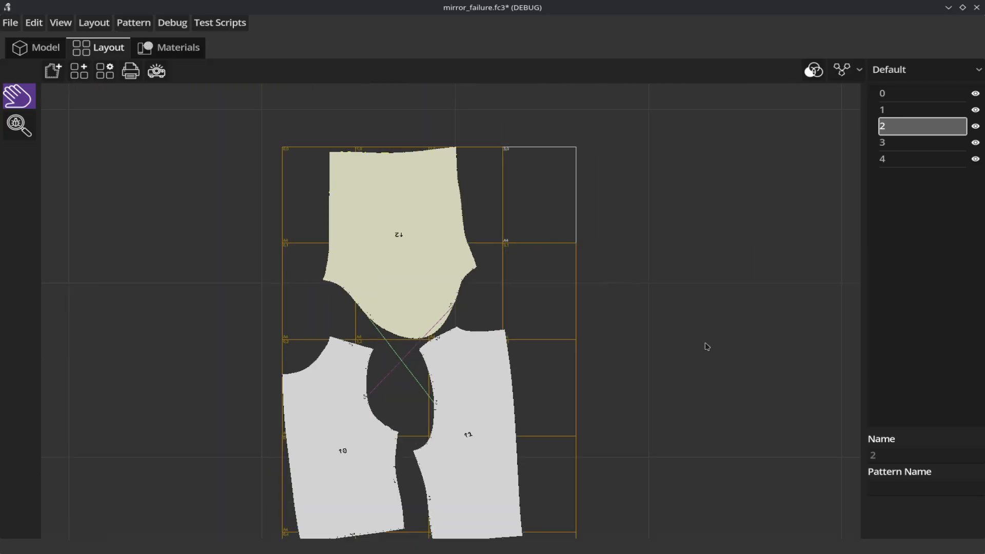
scroll(652, 346, up, 1)
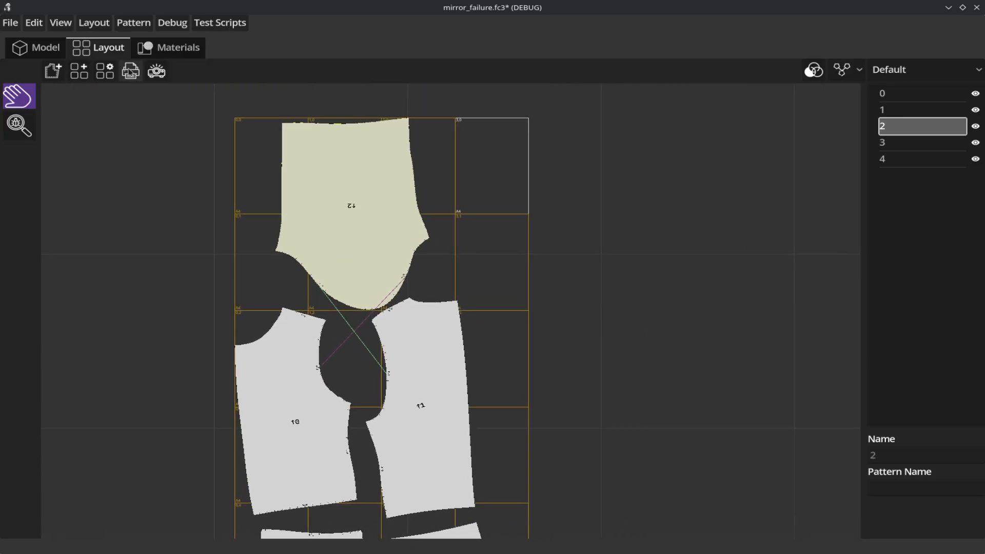
middle_drag(692, 491, 695, 374)
scroll(594, 375, down, 2)
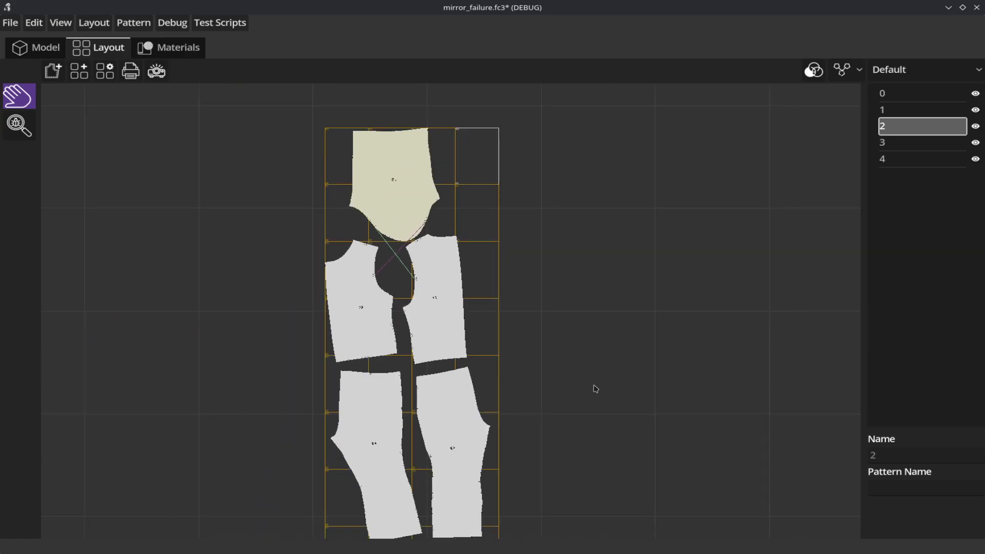
middle_drag(594, 390, 581, 373)
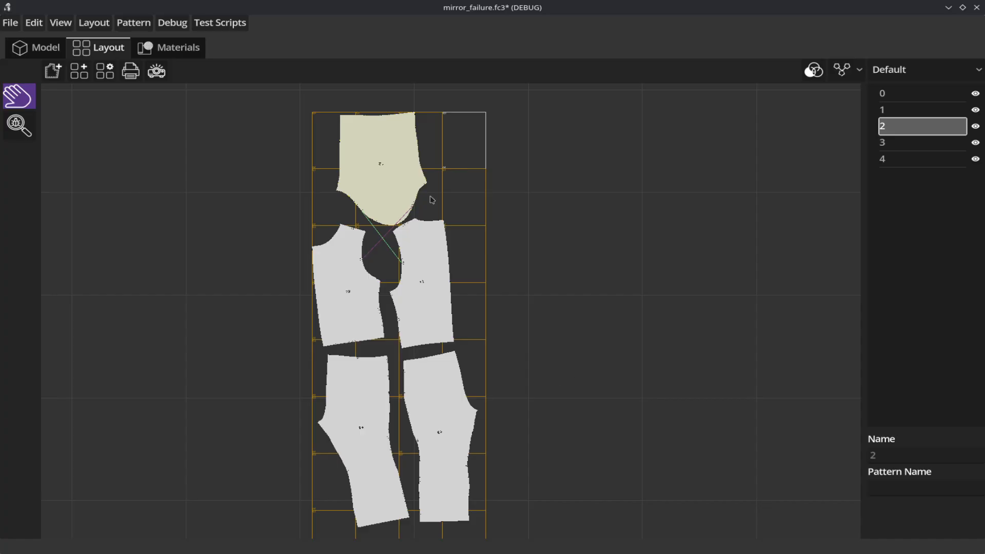
- Set the layout's output to Dynamic Sized SVG
click(106, 72)
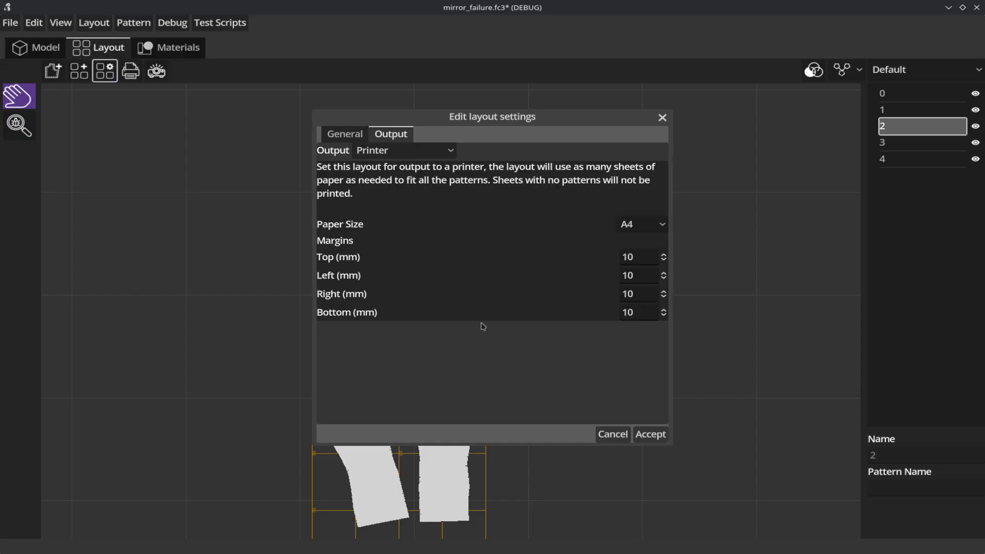
click(391, 151)
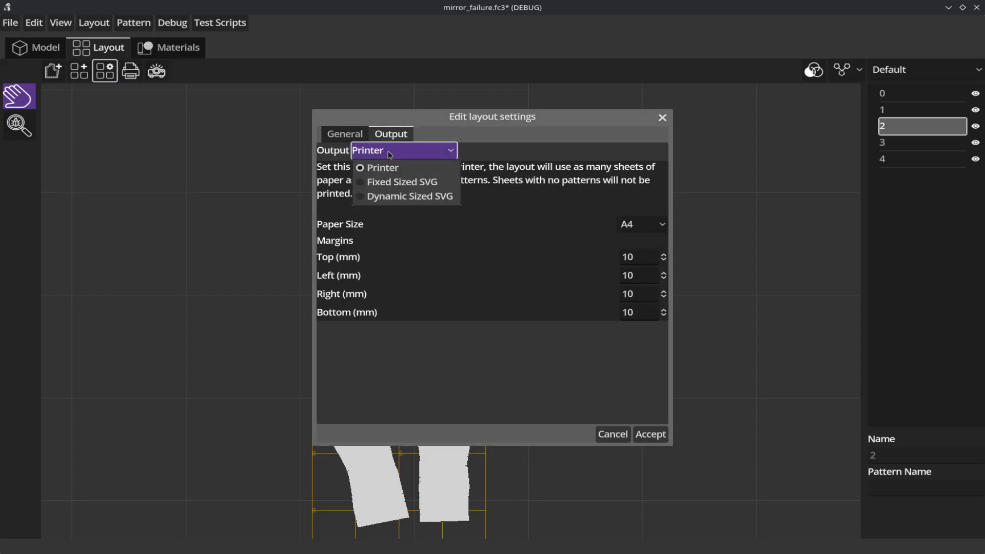
click(388, 196)
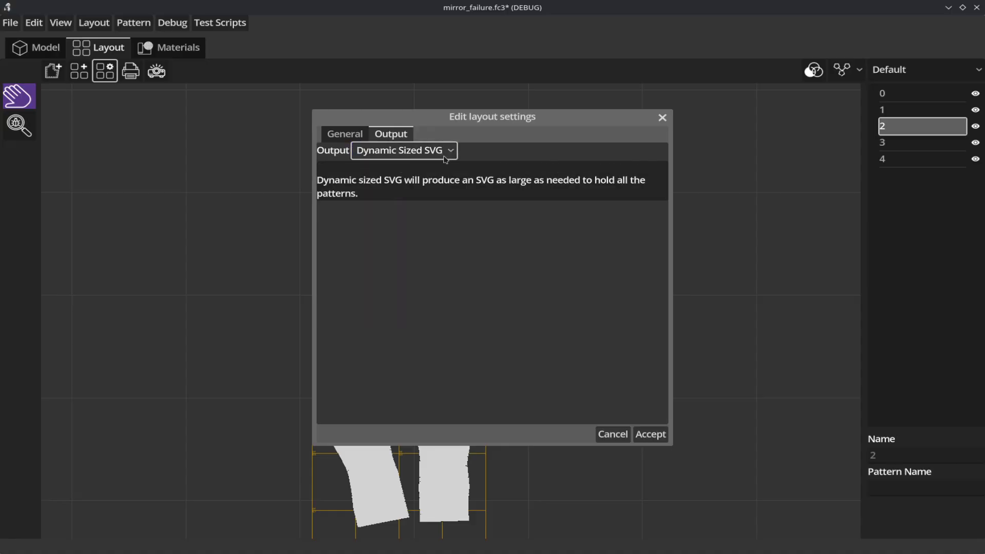
click(652, 435)
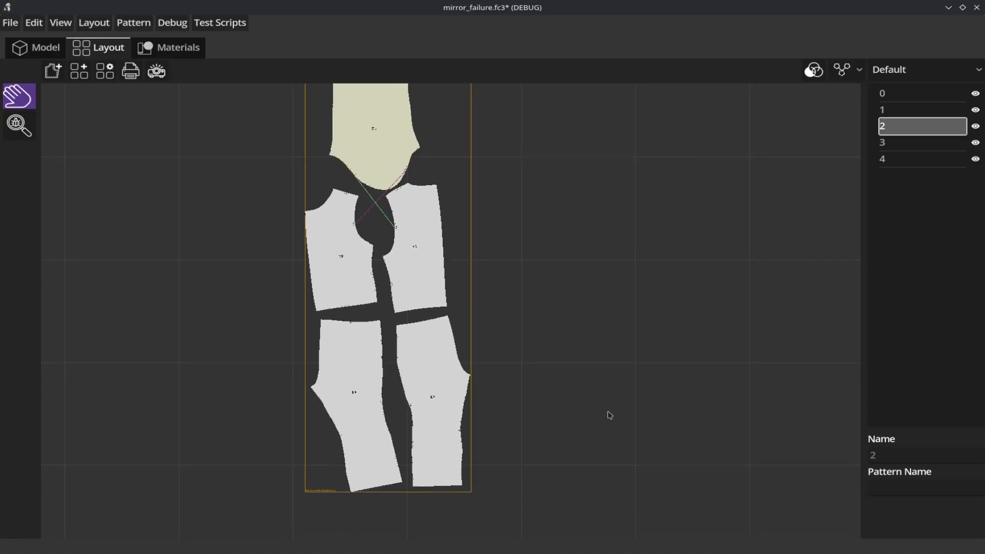
- Move leg pieces 3 and 4 up from below the torso pieces, placing one on each side of the torso
middle_drag(608, 412, 601, 380)
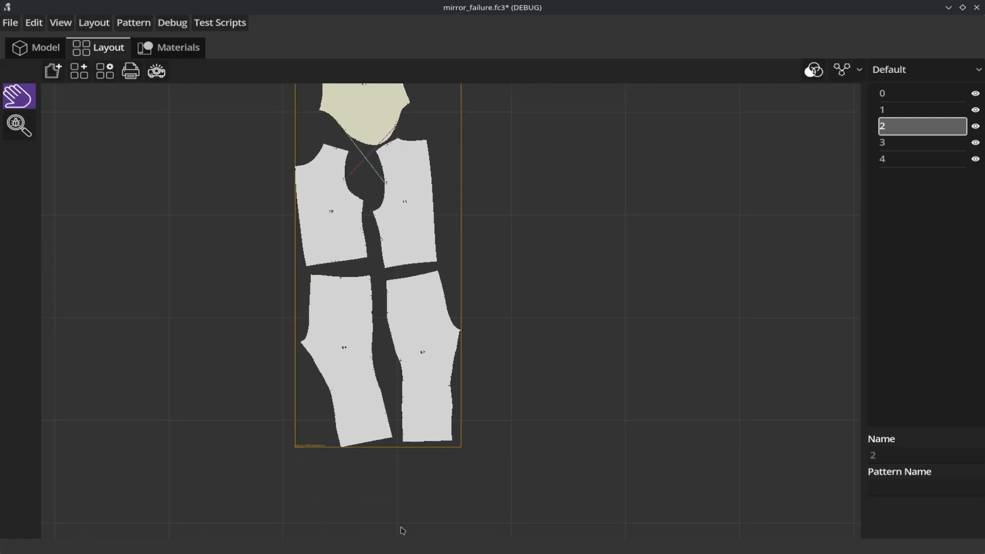
drag(414, 355, 478, 209)
drag(355, 355, 230, 225)
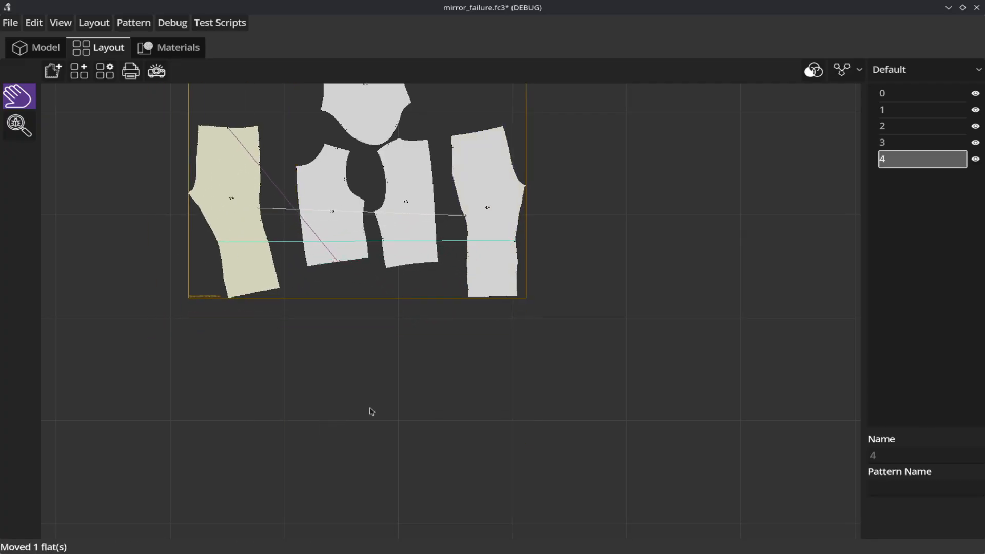
- Examine the dynamic SVG boundary and its size label up close, and check how it encloses all the pattern pieces
middle_drag(369, 410, 568, 460)
scroll(469, 456, up, 5)
scroll(450, 472, up, 5)
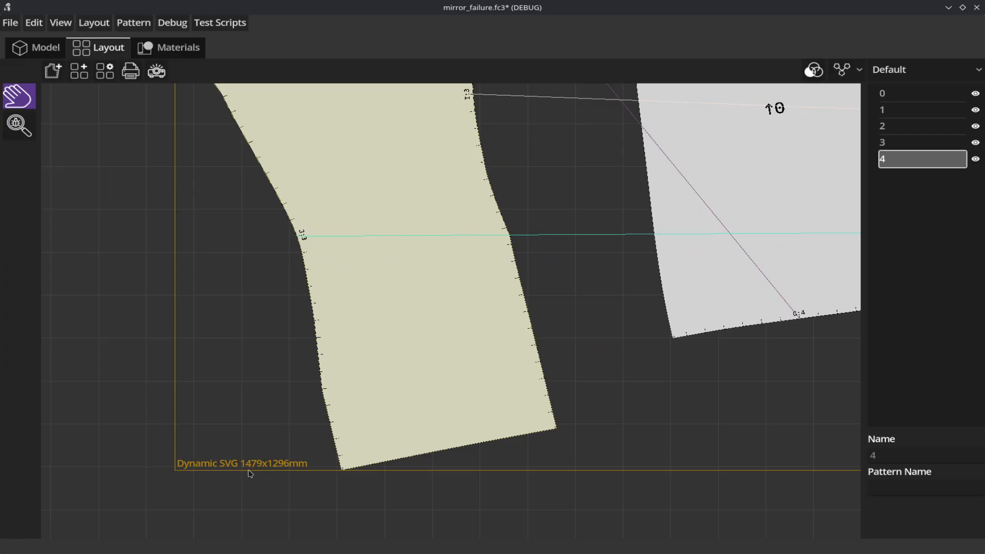
scroll(580, 475, down, 10)
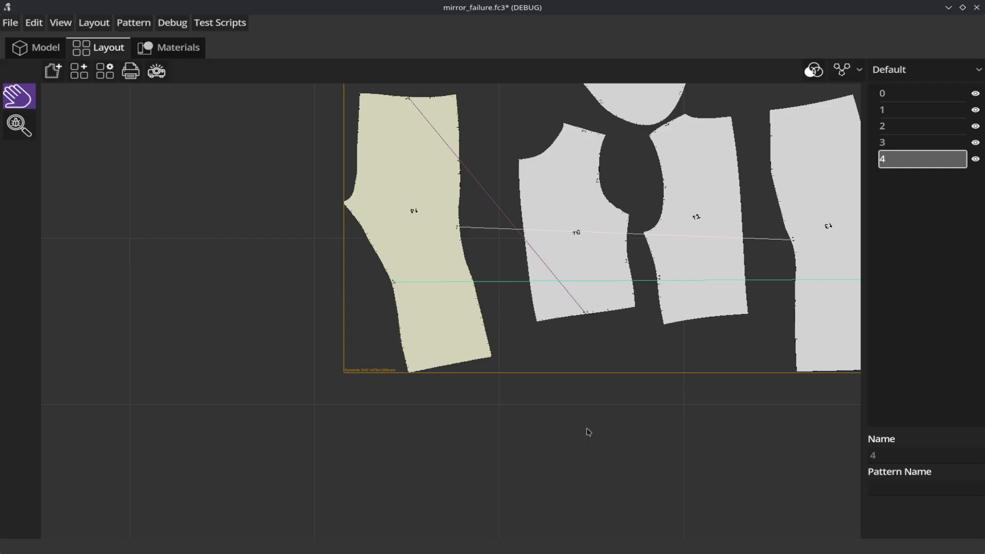
drag(591, 436, 392, 553)
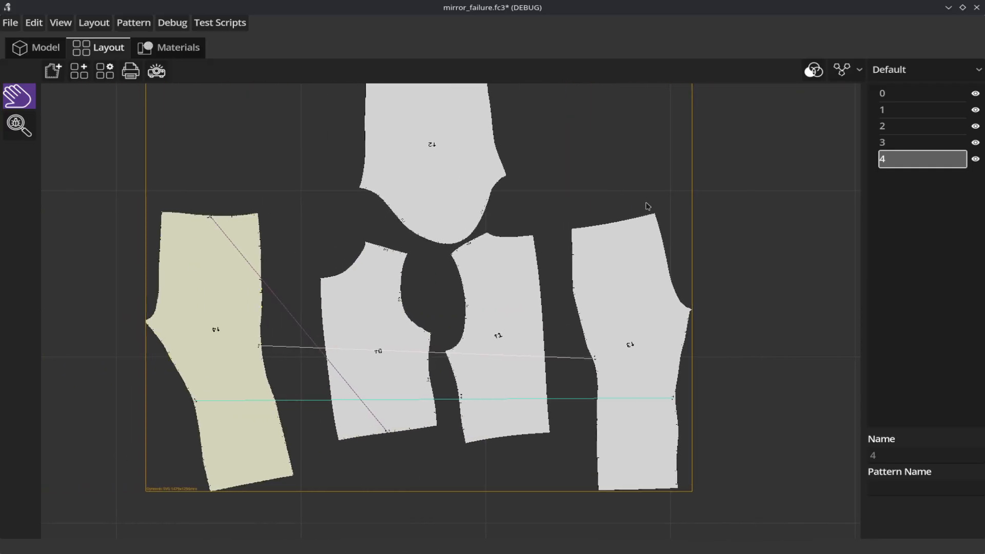
drag(741, 159, 751, 210)
scroll(753, 214, down, 3)
scroll(465, 237, up, 2)
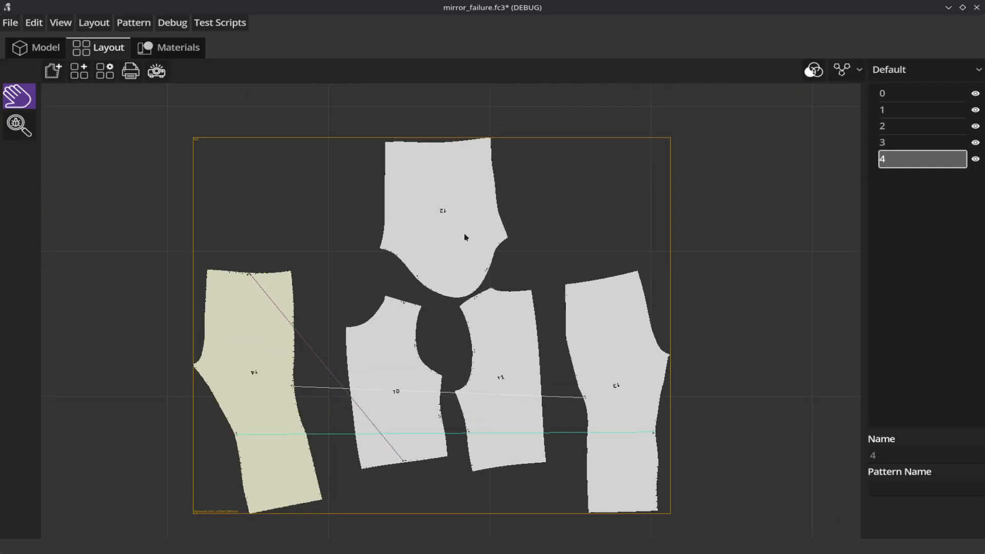
- Open the SVG export of the layout and cancel it without saving a file
click(130, 72)
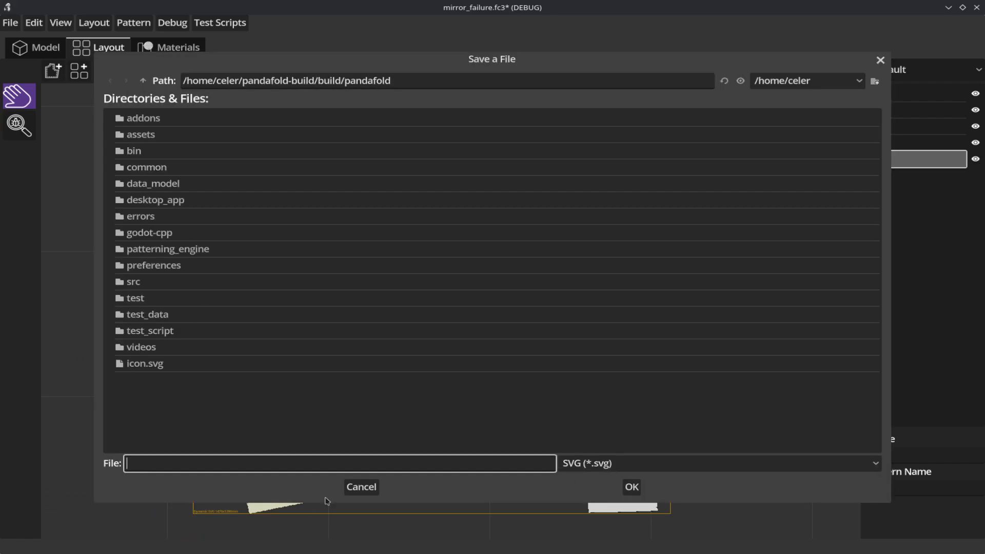
click(361, 487)
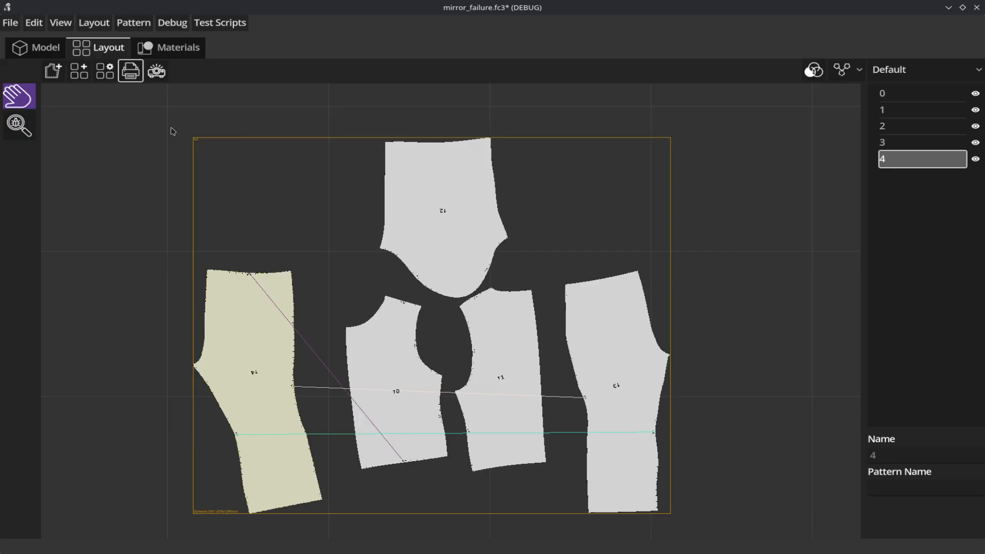
- Open the layout's projector view in a maximized window, shrink the cutting mat grid and center the pattern pieces around it
click(156, 75)
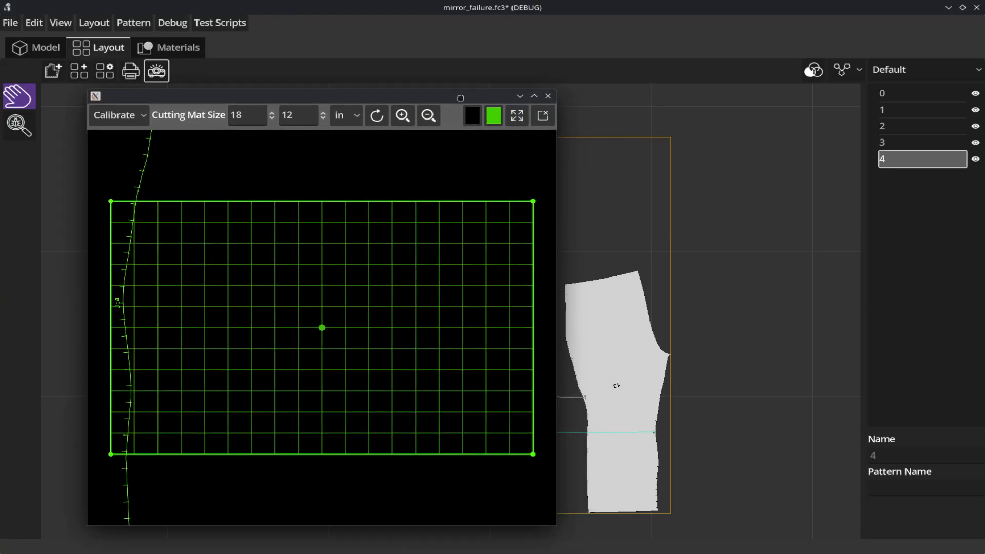
double_click(473, 101)
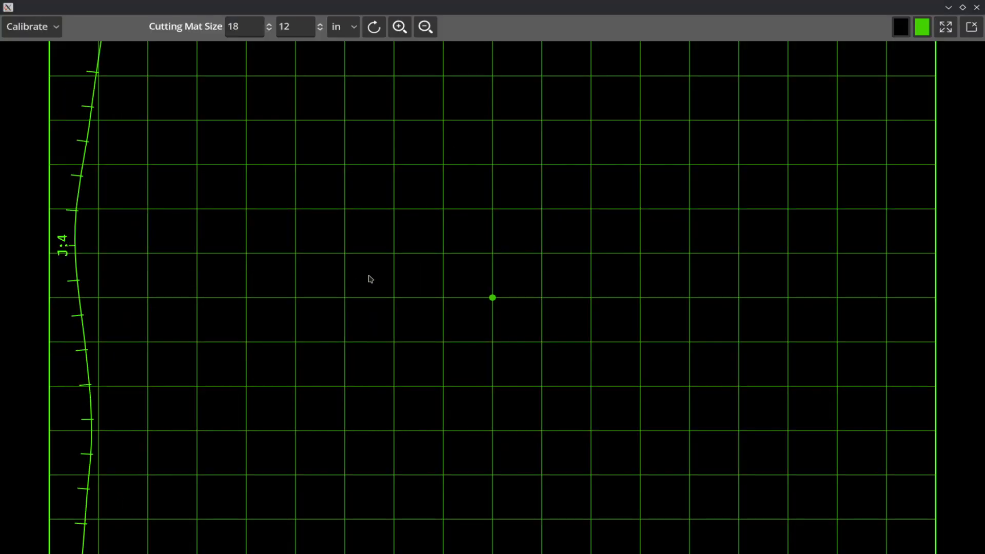
click(426, 26)
click(423, 36)
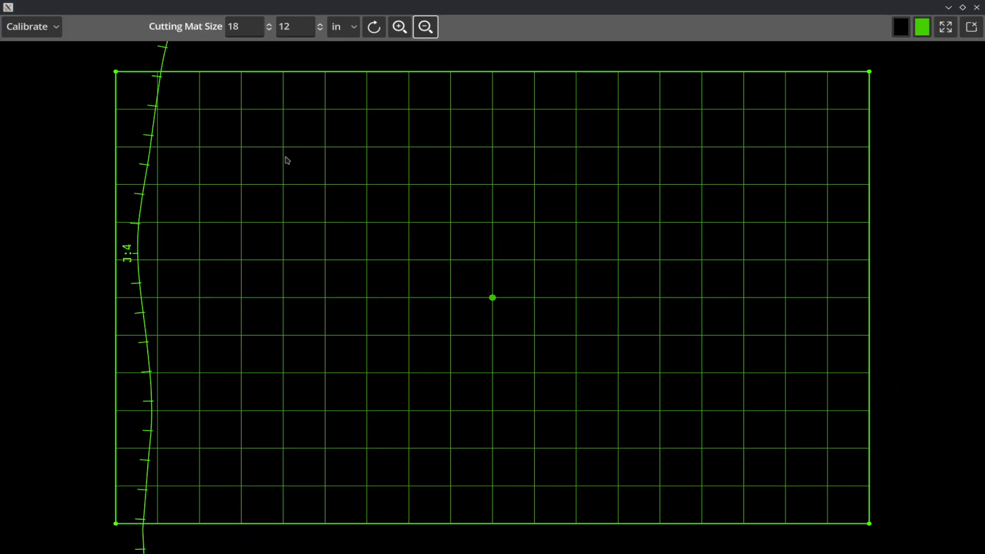
click(422, 30)
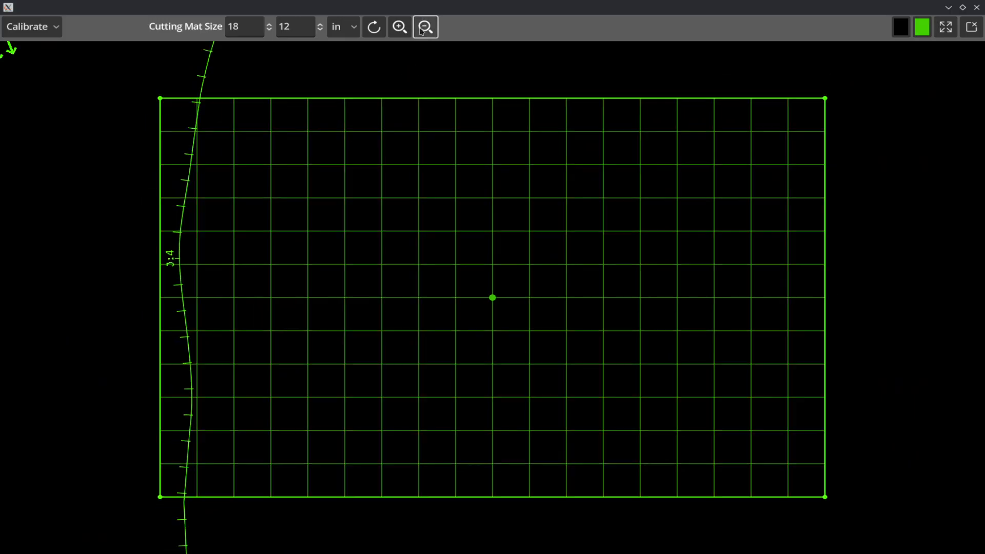
click(423, 29)
click(421, 29)
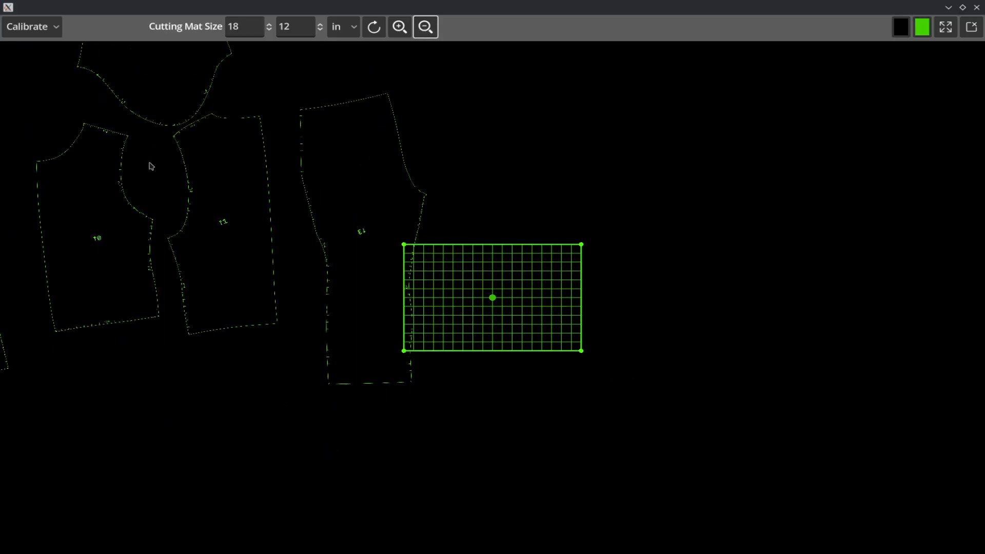
drag(149, 164, 542, 341)
drag(496, 316, 478, 310)
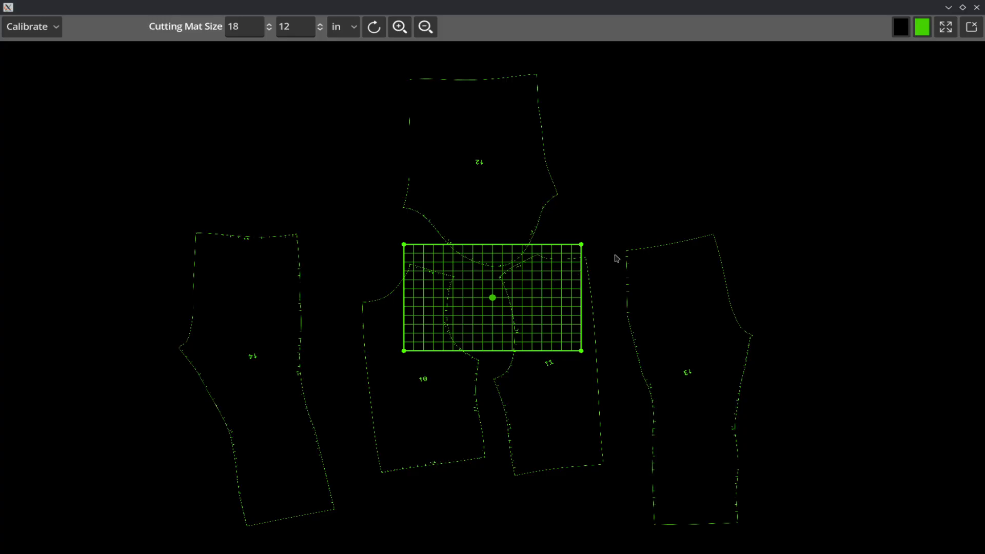
- Set the projector's cutting mat size to 36 by 24 inches
click(239, 27)
double_click(239, 27)
text(36)
click(314, 26)
double_click(297, 25)
text(2)
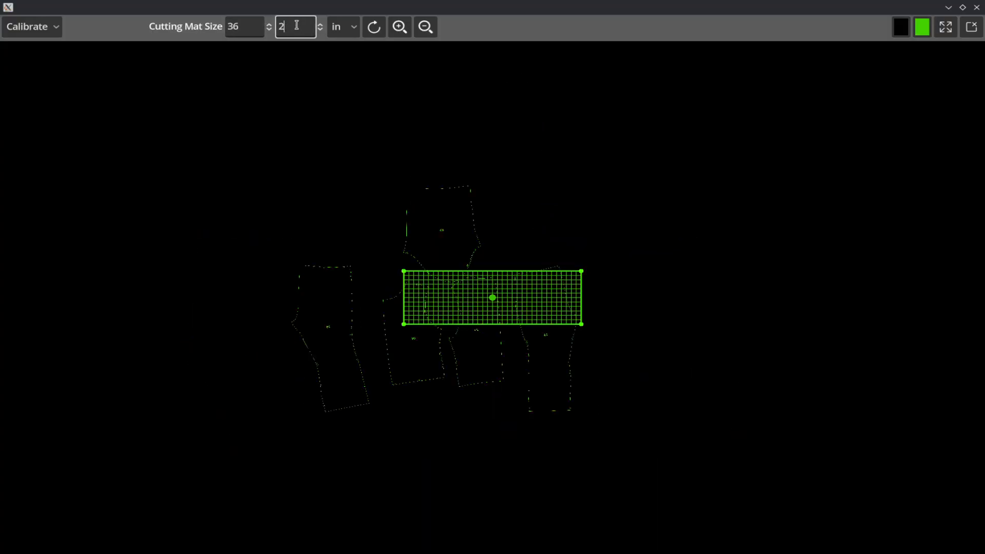
text(4)
click(240, 26)
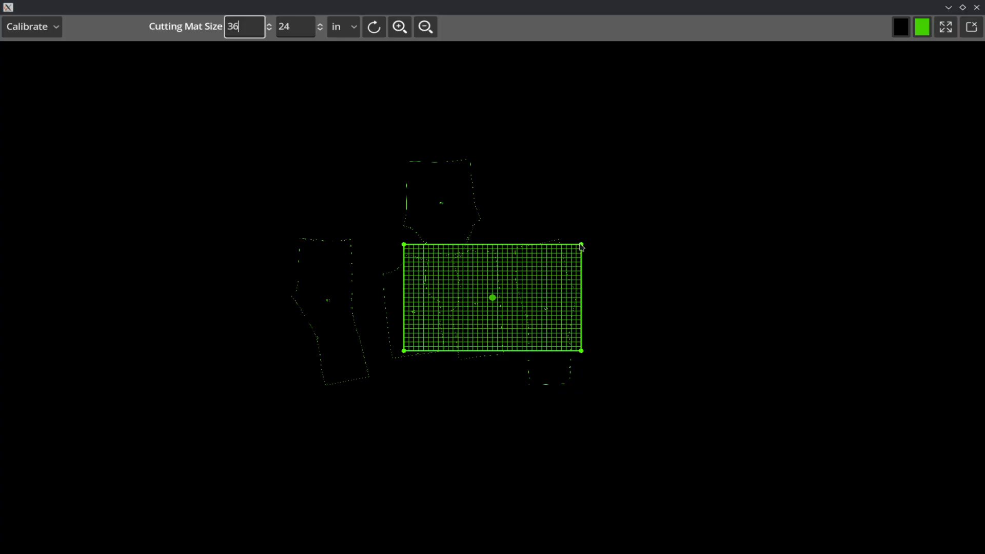
- Stretch all four corners of the cutting mat grid outward into a large quadrilateral for projector calibration
drag(582, 247, 685, 143)
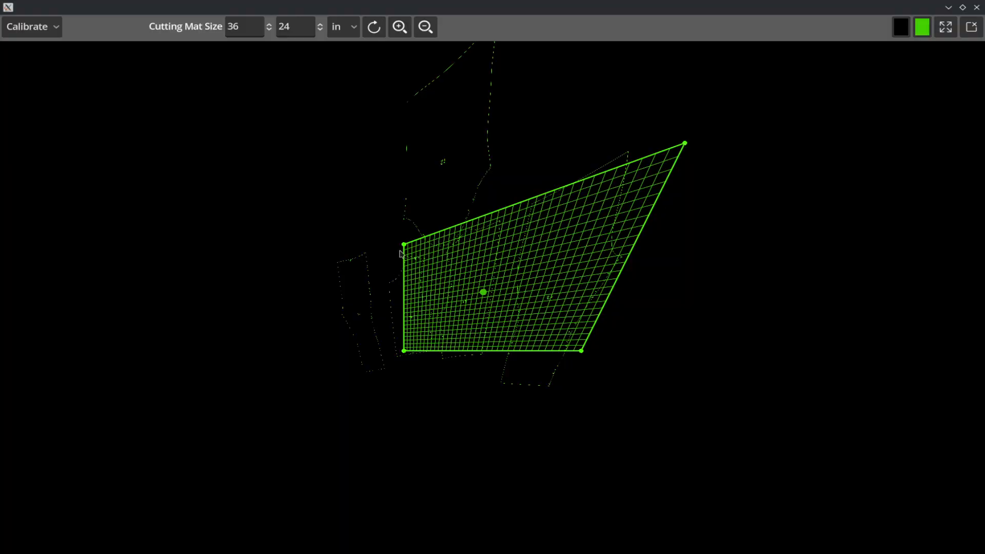
drag(405, 246, 243, 171)
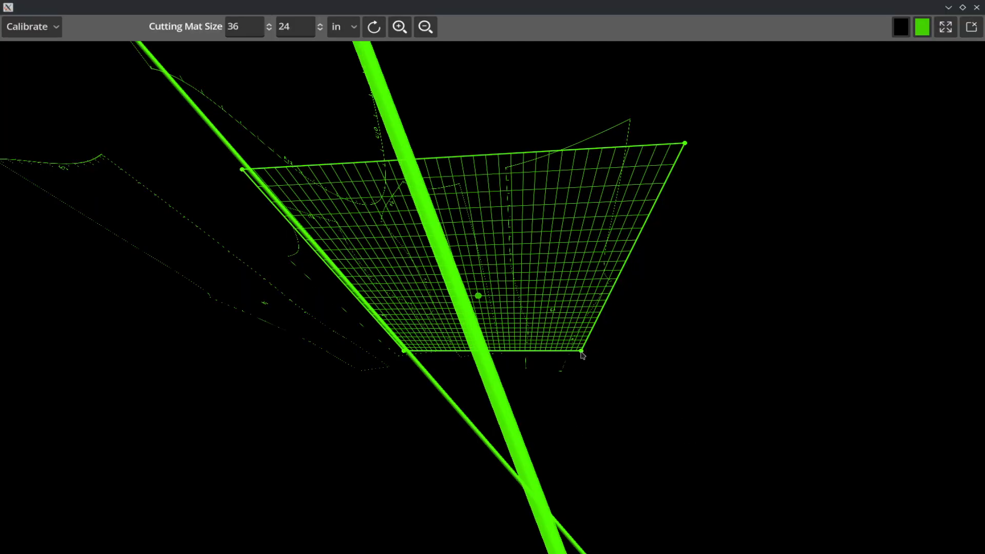
drag(583, 355, 644, 409)
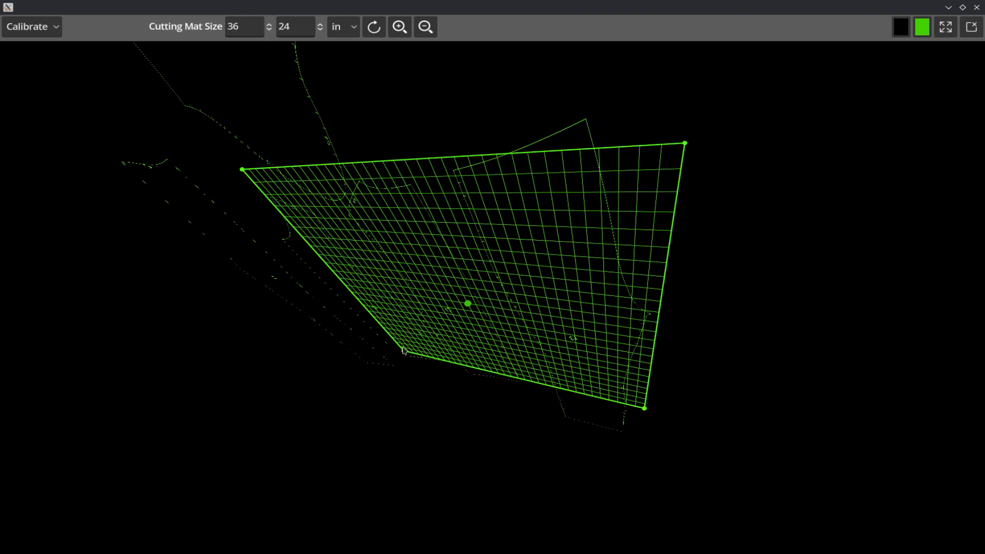
drag(404, 352, 197, 515)
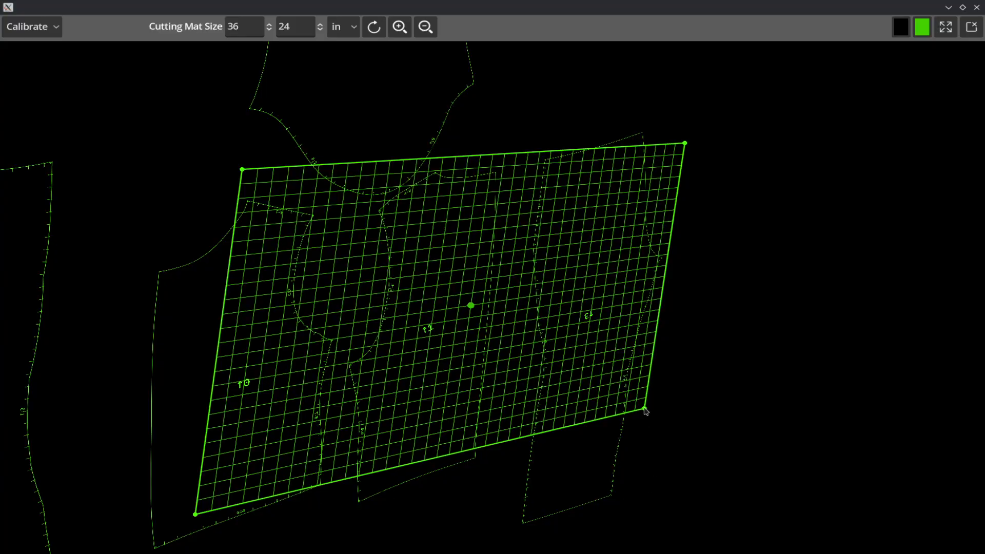
drag(645, 410, 765, 518)
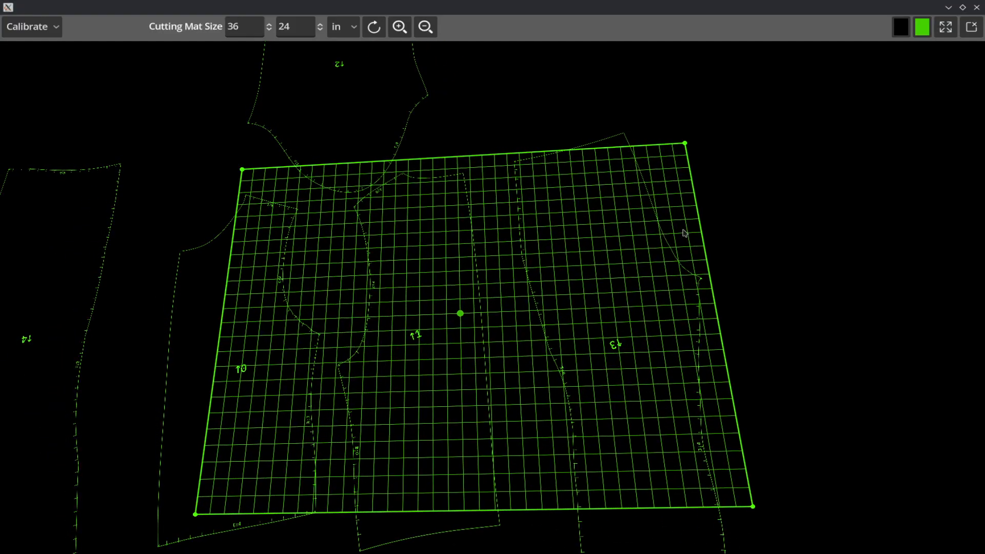
- Refine the mat's two upper corners and its lower-left corner, and shift the pattern pieces so torso pieces 0 and 1 lie inside
drag(686, 145, 733, 105)
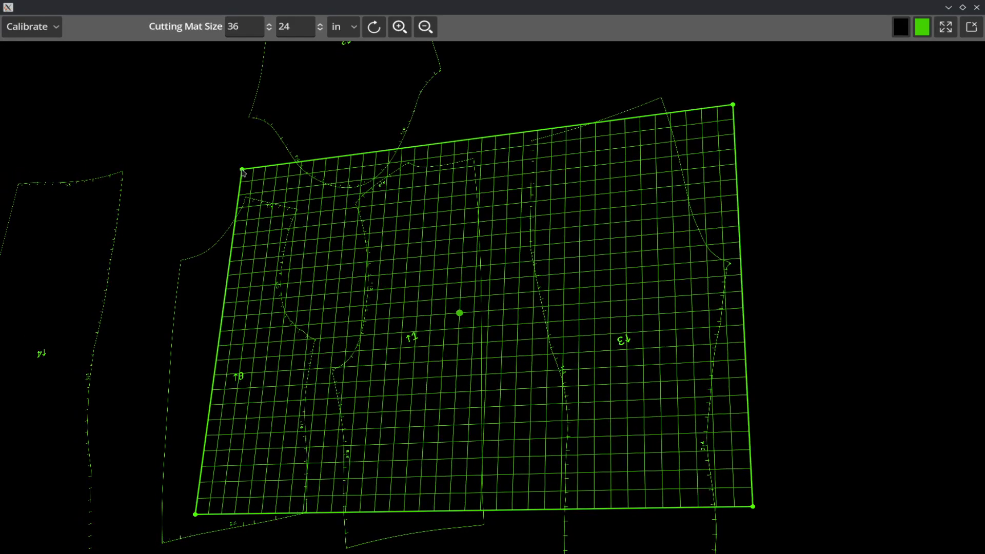
drag(243, 170, 193, 80)
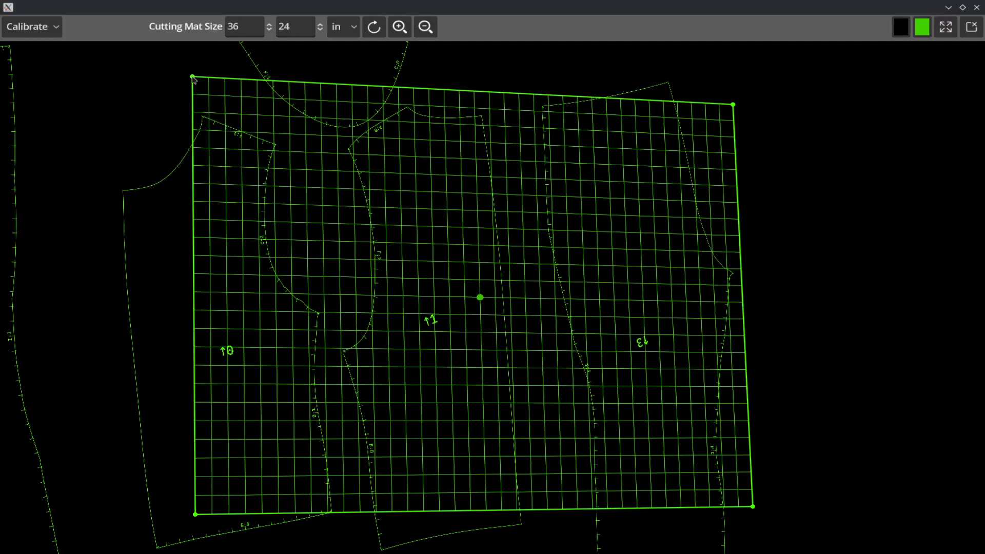
drag(196, 514, 188, 518)
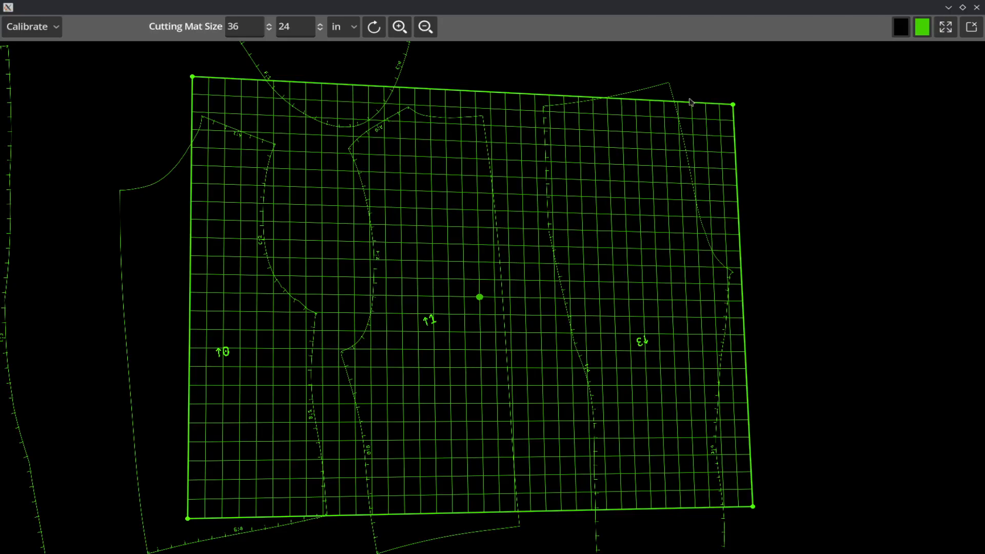
mouse_move(348, 284)
mouse_down()
mouse_move(516, 300)
mouse_move(361, 304)
mouse_move(365, 282)
mouse_up()
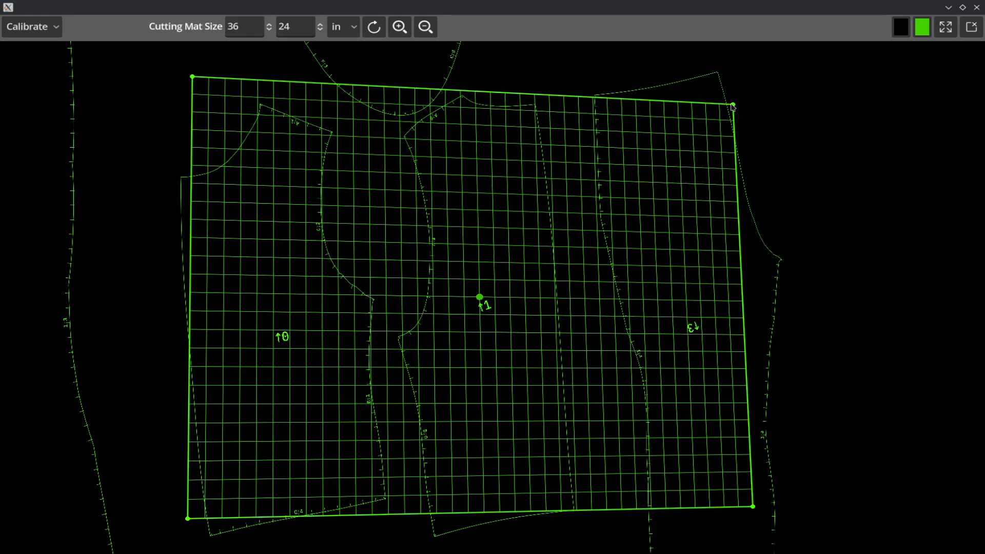
drag(732, 106, 716, 122)
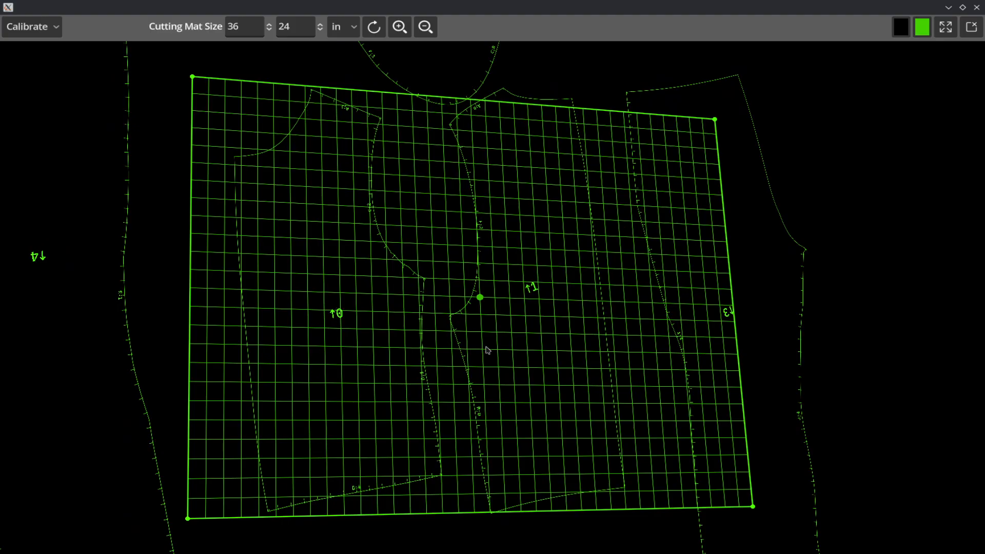
- Switch the projector view from Calibrate to Project mode
click(46, 35)
click(51, 60)
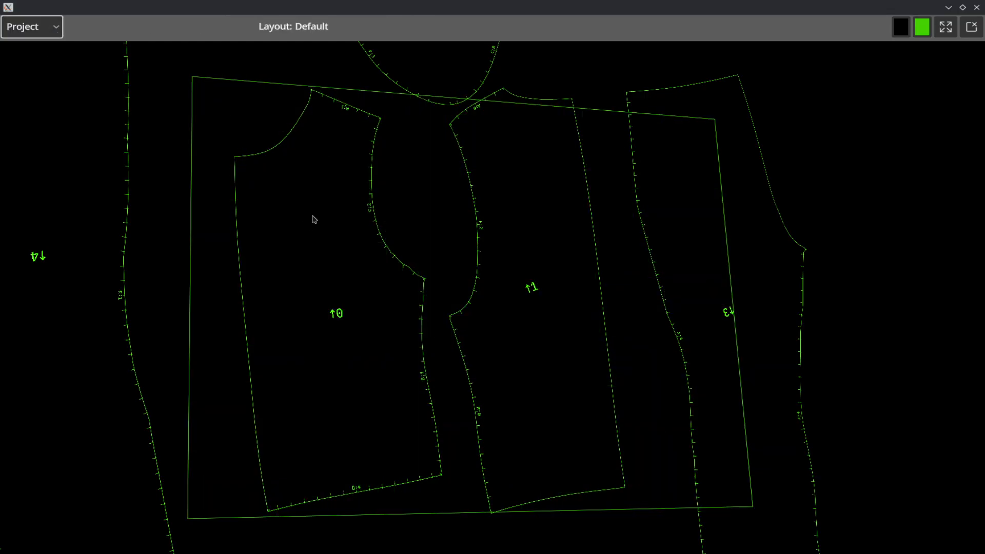